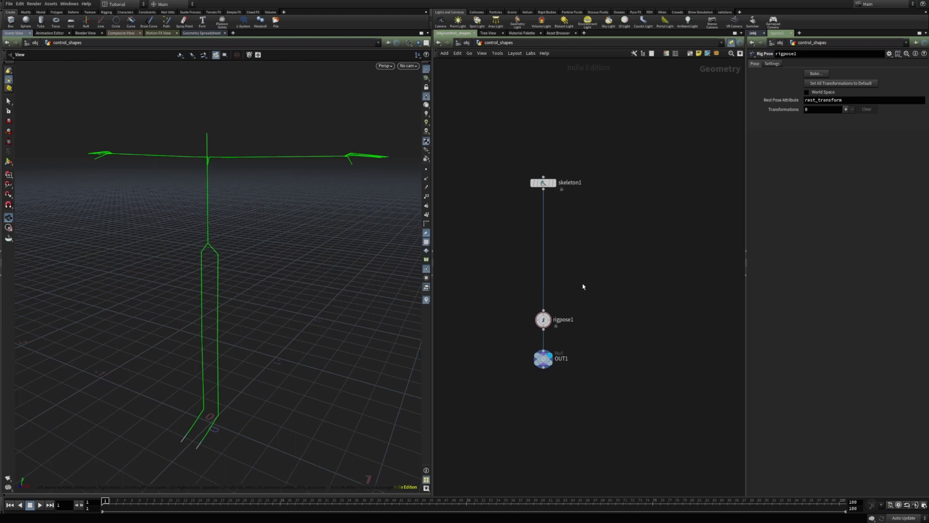
# Inspect the skeleton1, rigpose1 and OUT1 nodes in the chain.
pyautogui.moveTo(502, 150); pyautogui.dragTo(595, 205)
pyautogui.moveTo(507, 291); pyautogui.dragTo(606, 337)
pyautogui.moveTo(503, 338); pyautogui.dragTo(558, 369)
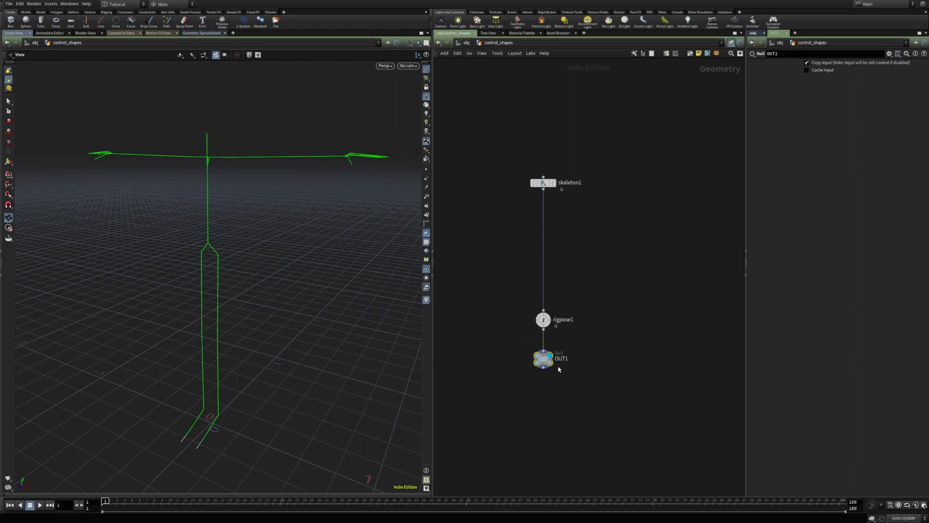
# Insert an Attach Joint Geo node onto the skeleton1–rigpose1 wire.
pyautogui.click(585, 286)
pyautogui.press('Tab')
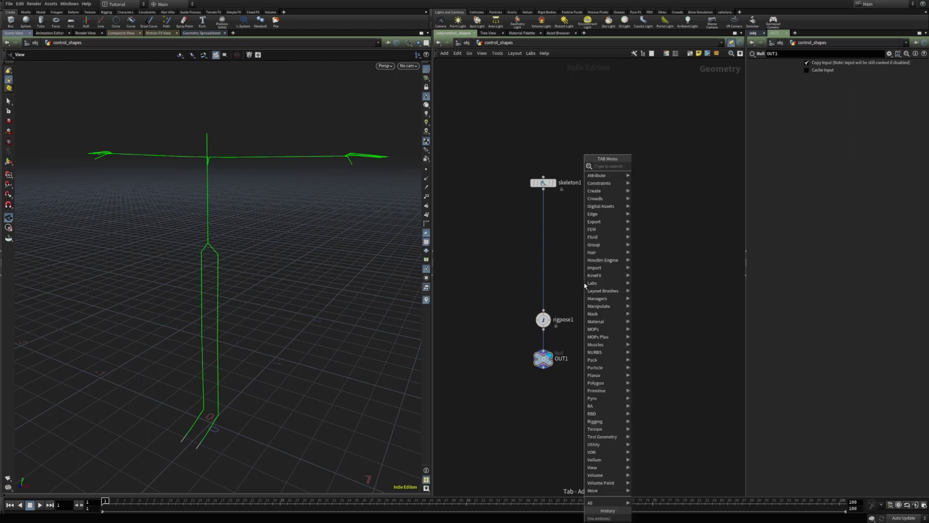
pyautogui.write('rig attrib')
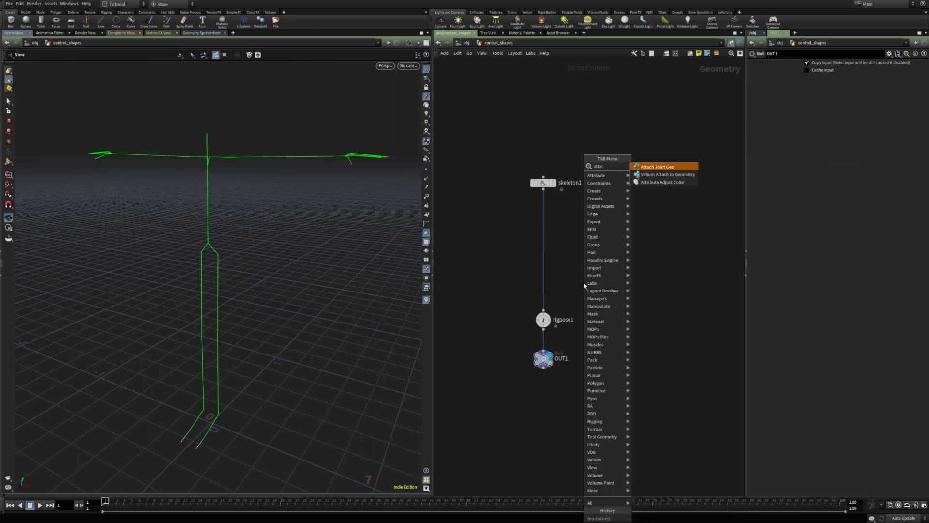
pyautogui.press('Return')
pyautogui.click(585, 286)
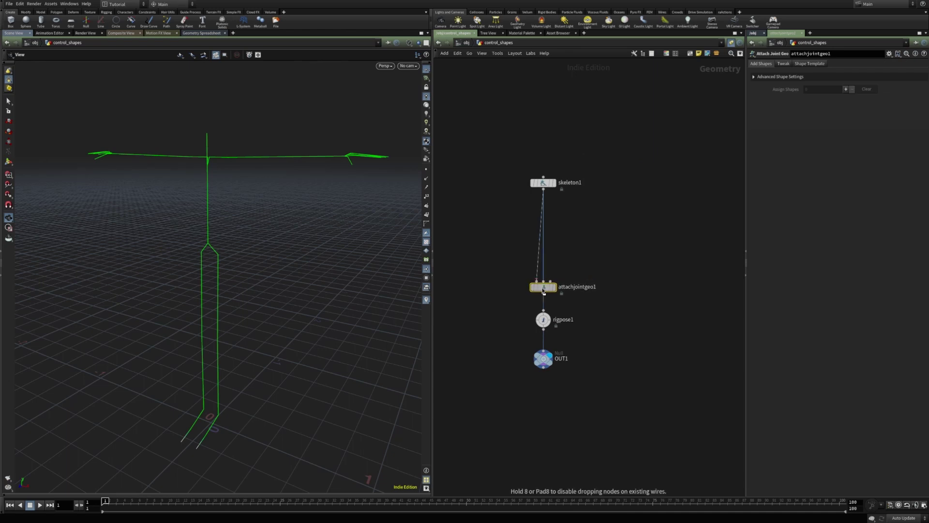
pyautogui.press('Tab')
# Add Box and Sphere nodes side by side in the network.
pyautogui.write('box')
pyautogui.press('Return')
pyautogui.click(590, 200)
pyautogui.click(641, 207)
pyautogui.press('Tab')
pyautogui.write('sphere')
pyautogui.press('Return')
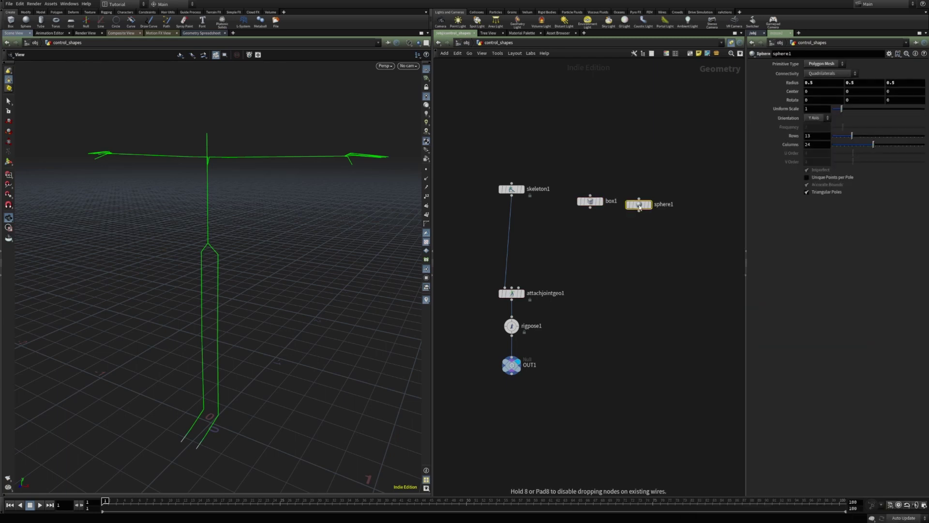
pyautogui.click(640, 206)
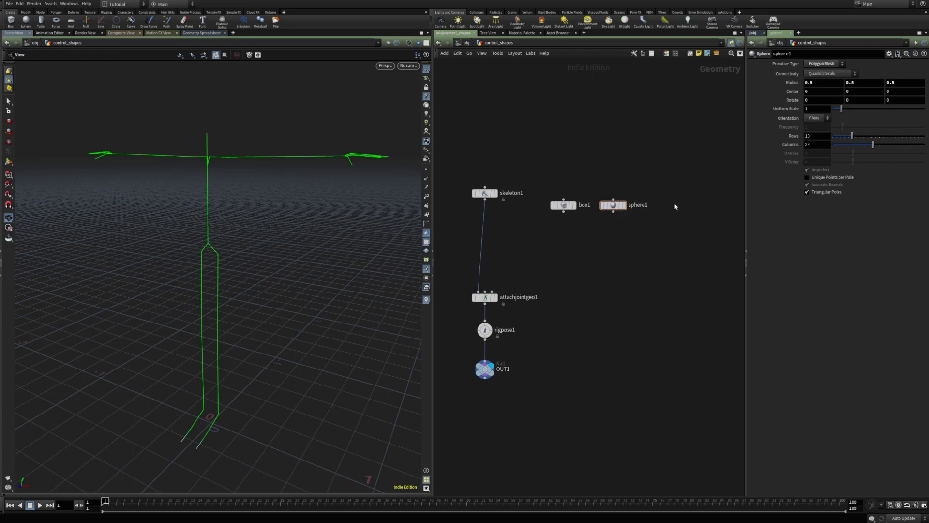
# Add a Platonic Solids node set to Octahedron beside sphere1.
pyautogui.press('Tab')
pyautogui.write('platonic')
pyautogui.press('Return')
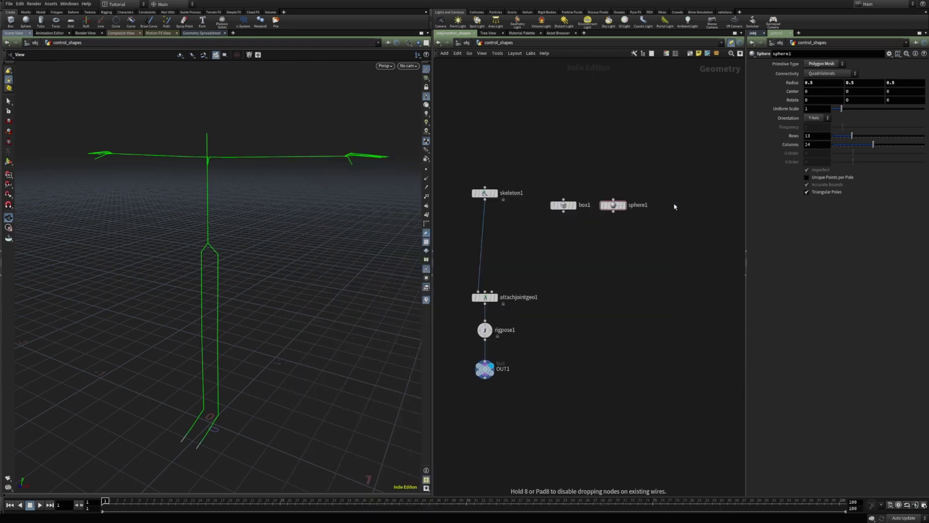
pyautogui.click(675, 207)
pyautogui.click(823, 66)
pyautogui.click(823, 82)
# Nudge box1, sphere1 and platonic1 into an evenly spaced row.
pyautogui.moveTo(674, 205); pyautogui.dragTo(683, 206)
pyautogui.moveTo(613, 206); pyautogui.dragTo(620, 205)
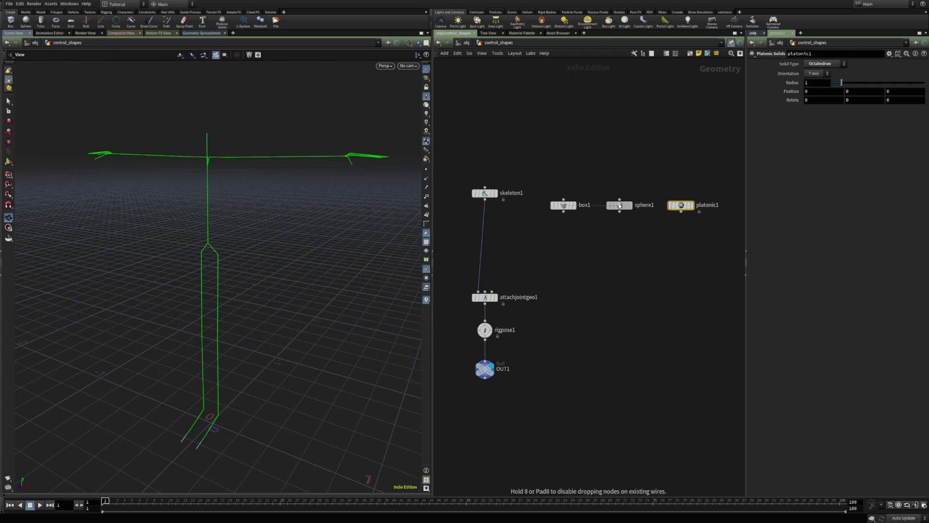
pyautogui.moveTo(561, 208); pyautogui.dragTo(557, 208)
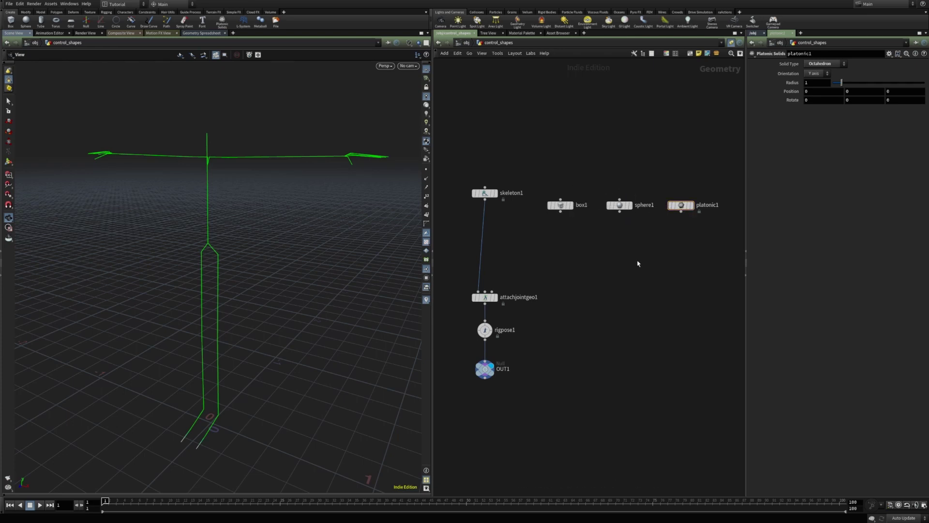
pyautogui.press('Tab')
# Wire a Name node under each of box1, sphere1 and platonic1.
pyautogui.write('name')
pyautogui.press('Return')
pyautogui.click(615, 258)
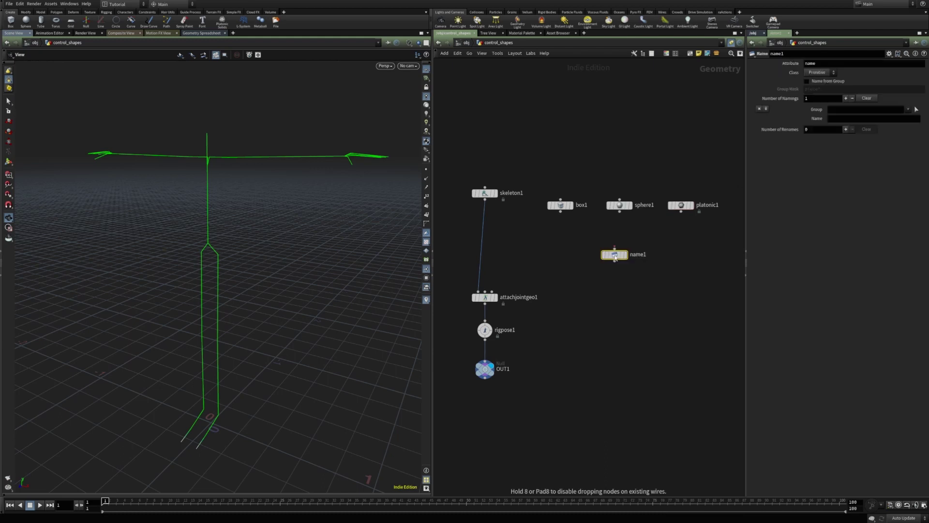
pyautogui.moveTo(615, 258); pyautogui.dragTo(620, 238)
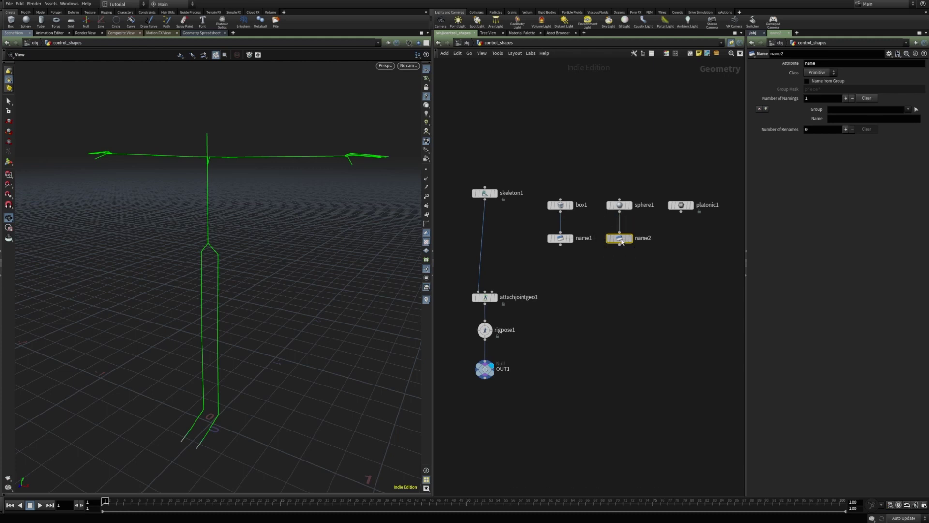
pyautogui.moveTo(678, 243); pyautogui.dragTo(687, 210)
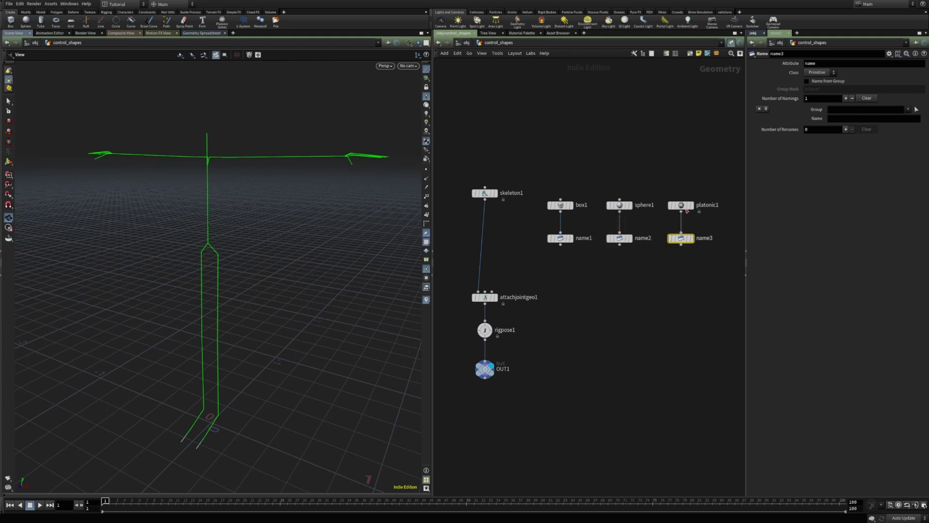
# Set the name1 and name2 Name values to box_ctrl and sphere_ctrl.
pyautogui.click(560, 239)
pyautogui.click(859, 117)
pyautogui.write('box_ctro')
pyautogui.press('Return')
pyautogui.click(620, 238)
pyautogui.click(830, 118)
pyautogui.write('sphere_ctrl')
pyautogui.press('Return')
# Set name3's Name value to octahedron_ctrl.
pyautogui.click(681, 238)
pyautogui.click(841, 118)
pyautogui.write('octahedr')
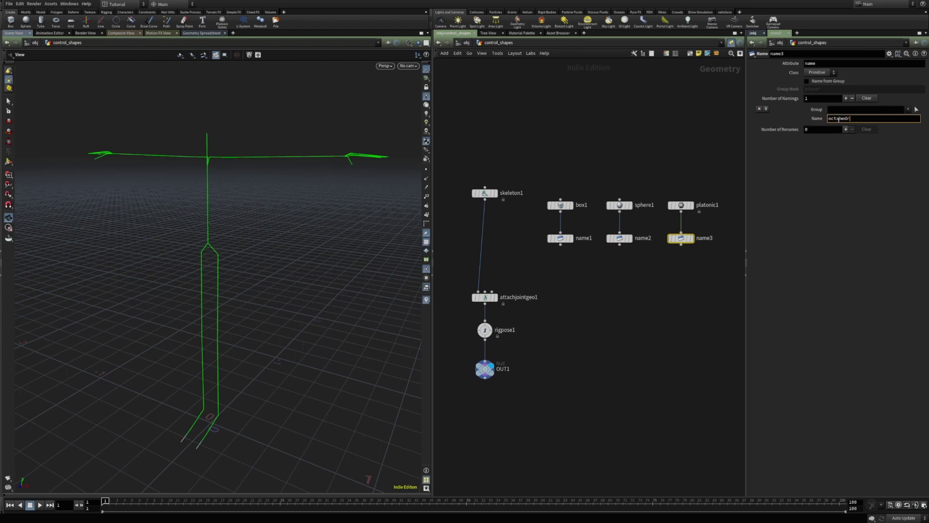
pyautogui.write('on_ctrl')
pyautogui.press('Return')
pyautogui.click(607, 274)
pyautogui.press('Tab')
# Add a Merge node and wire name1, name2 and name3 into it.
pyautogui.write('merge')
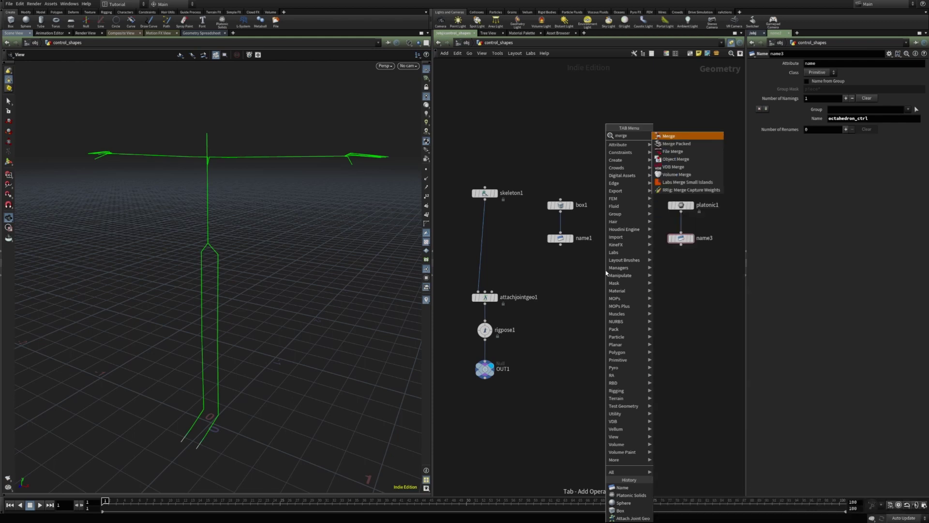
pyautogui.press('Return')
pyautogui.click(612, 272)
pyautogui.moveTo(612, 275); pyautogui.dragTo(621, 276)
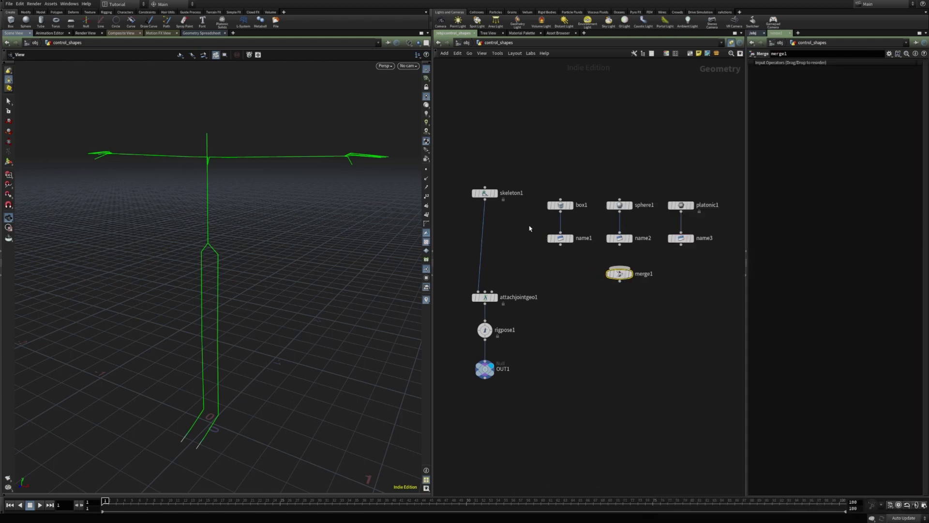
pyautogui.moveTo(529, 228); pyautogui.dragTo(696, 250)
pyautogui.moveTo(620, 244); pyautogui.dragTo(492, 292)
pyautogui.click(620, 287)
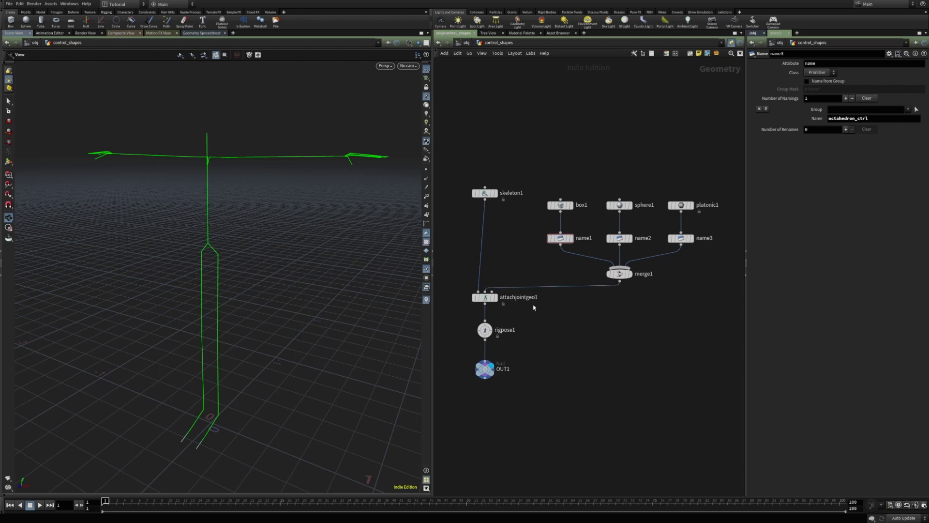
# Display attachjointgeo1 and assign box_ctrl as its first joint shape.
pyautogui.click(486, 297)
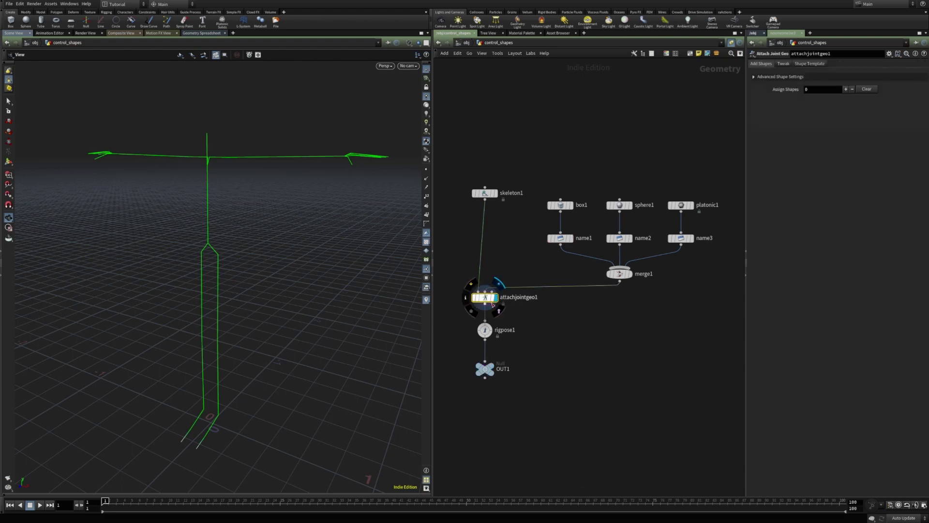
pyautogui.click(497, 284)
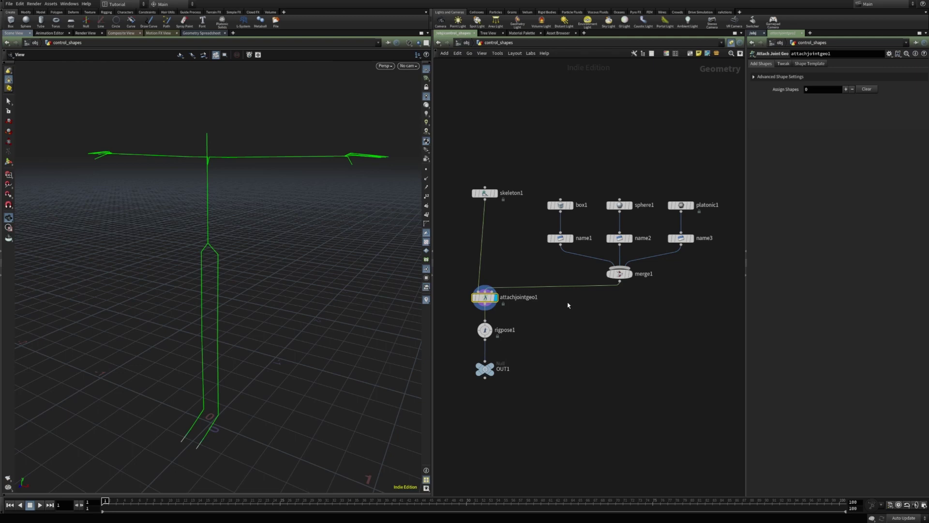
pyautogui.click(846, 89)
pyautogui.click(917, 112)
pyautogui.click(922, 116)
# Set the shared radius of box1, sphere1 and platonic1 to .05.
pyautogui.moveTo(541, 179); pyautogui.dragTo(710, 224)
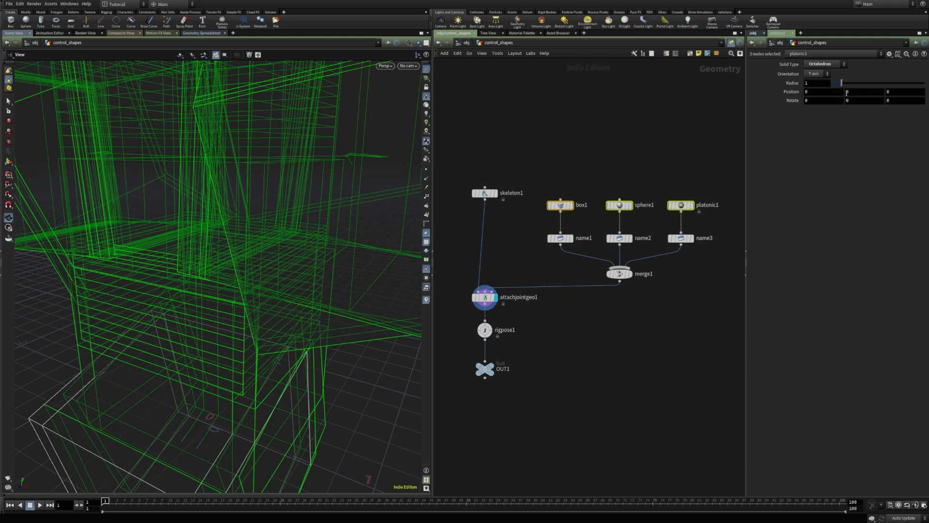
pyautogui.doubleClick(817, 83)
pyautogui.write('.05')
pyautogui.press('Return')
# Set box1 and sphere1 uniform scale to .05 and check platonic1's radius.
pyautogui.moveTo(552, 193); pyautogui.dragTo(561, 204)
pyautogui.doubleClick(810, 118)
pyautogui.write('.')
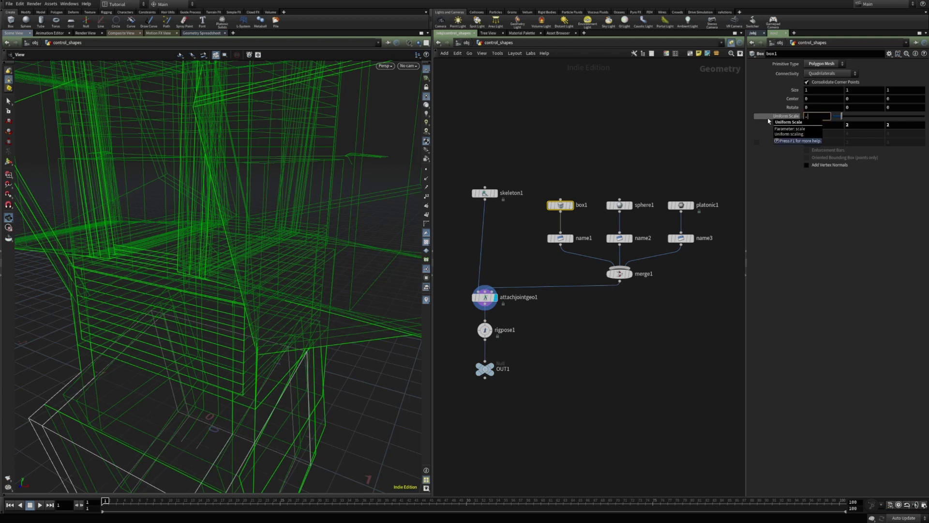
pyautogui.write('05')
pyautogui.press('Return')
pyautogui.moveTo(596, 185); pyautogui.dragTo(633, 217)
pyautogui.doubleClick(817, 109)
pyautogui.write('.05')
pyautogui.press('Return')
pyautogui.click(681, 205)
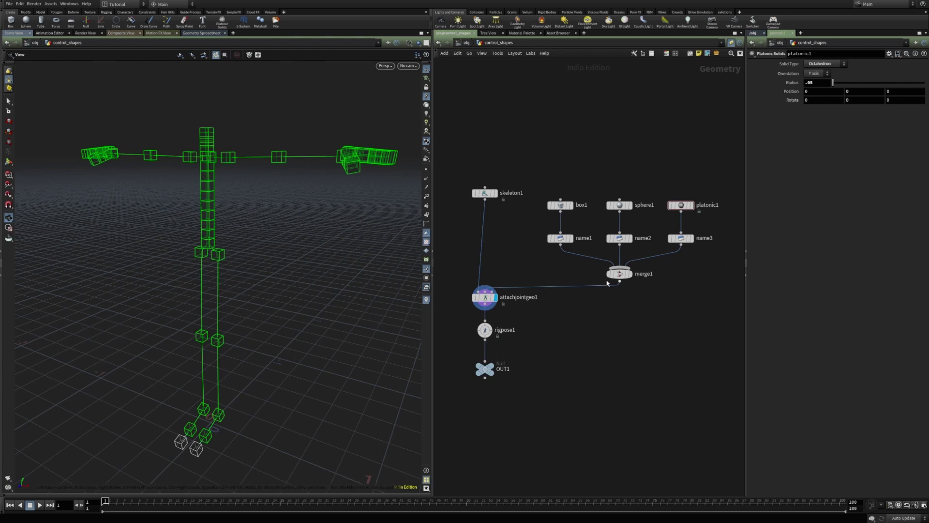
# Replace merge1 with a Merge Packed node fed by name1, name2 and name3.
pyautogui.press('Tab')
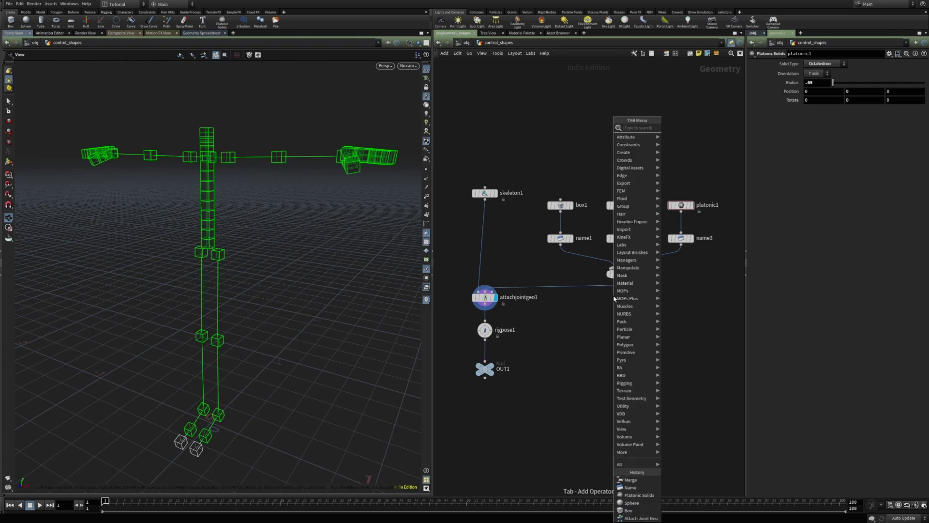
pyautogui.write('merge')
pyautogui.press('Down')
pyautogui.press('Return')
pyautogui.click(615, 298)
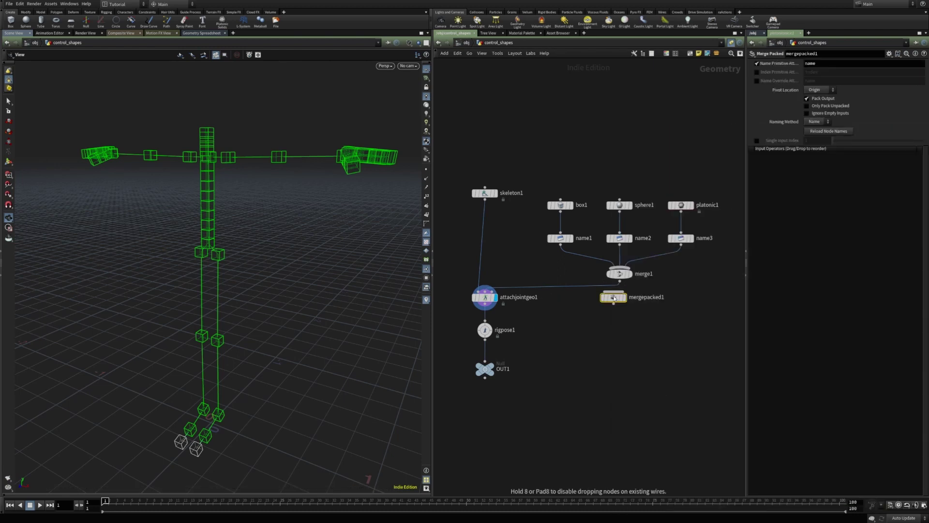
pyautogui.moveTo(616, 296); pyautogui.dragTo(621, 313)
pyautogui.moveTo(561, 244); pyautogui.dragTo(615, 308)
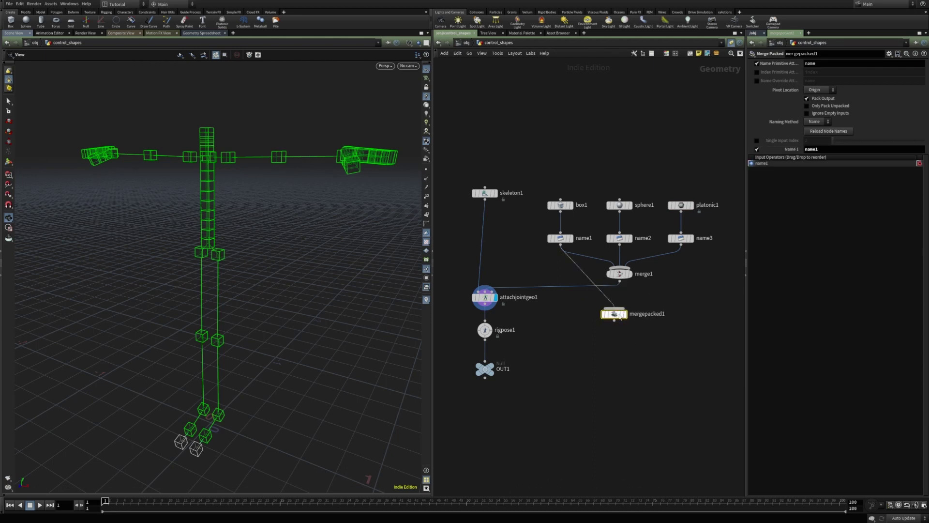
pyautogui.moveTo(619, 245); pyautogui.dragTo(628, 305)
pyautogui.moveTo(681, 245); pyautogui.dragTo(491, 286)
pyautogui.click(619, 273)
pyautogui.press('Delete')
pyautogui.moveTo(614, 313); pyautogui.dragTo(620, 276)
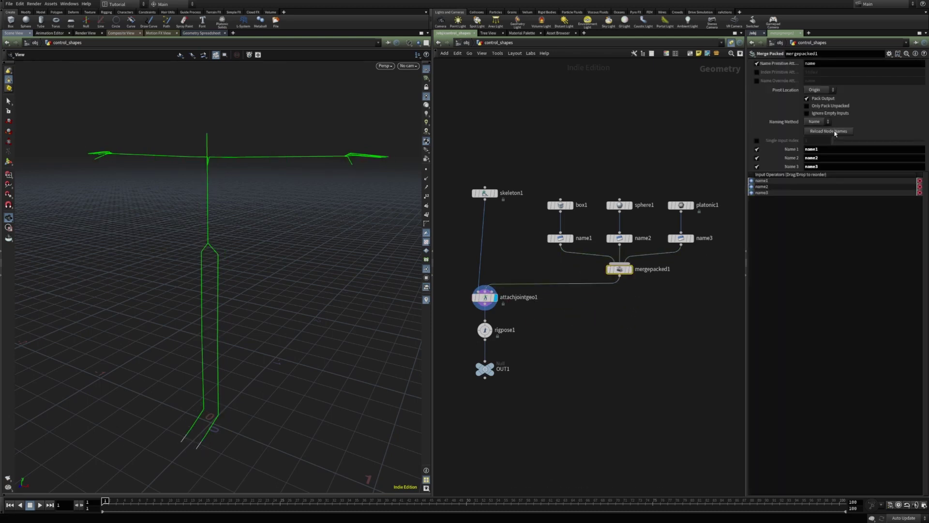
# Clear attachjointgeo1's box_ctrl shape name and inspect the Merge Packed piece names.
pyautogui.click(485, 297)
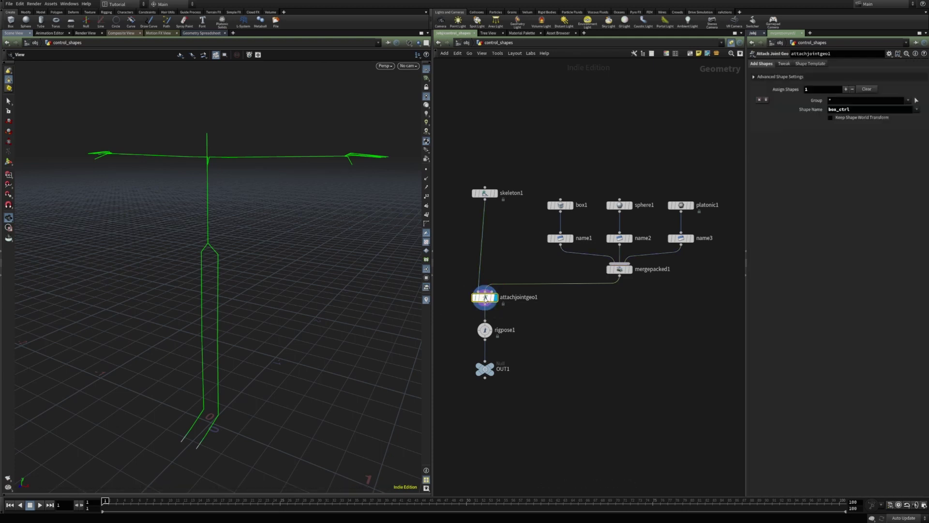
pyautogui.moveTo(855, 110); pyautogui.dragTo(777, 110)
pyautogui.press('BackSpace')
pyautogui.click(917, 109)
pyautogui.click(921, 128)
pyautogui.click(620, 269)
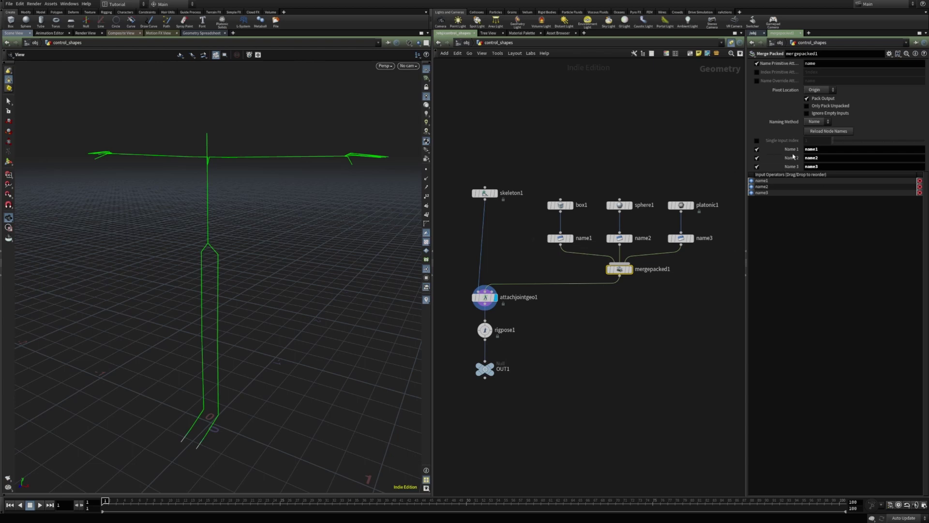
# Move the Name nodes up and rename name1 and name2 to name_box and name_sphere.
pyautogui.moveTo(511, 226); pyautogui.dragTo(709, 248)
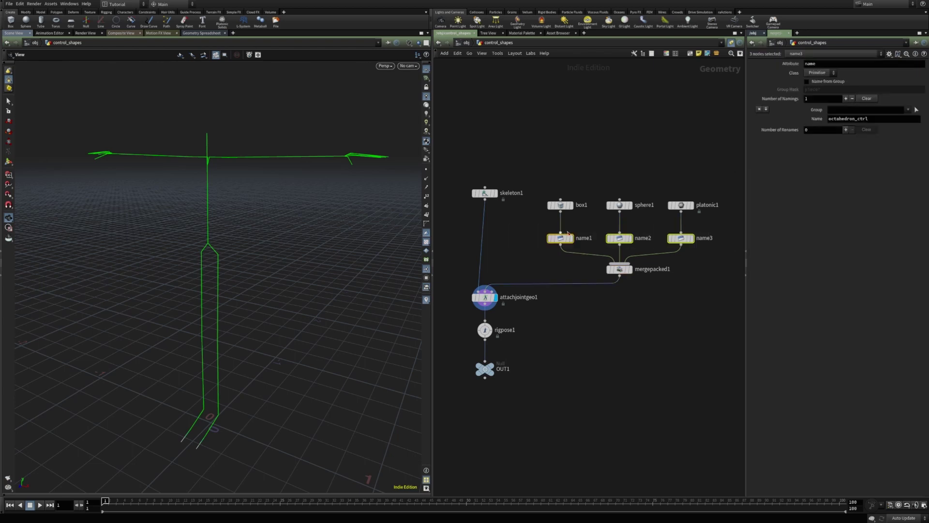
pyautogui.moveTo(560, 238); pyautogui.dragTo(560, 233)
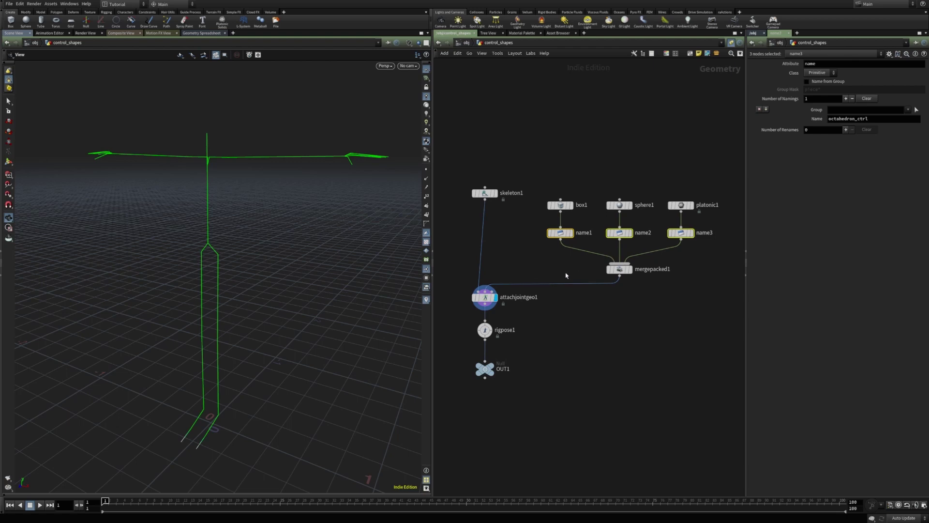
pyautogui.click(622, 270)
pyautogui.doubleClick(587, 232)
pyautogui.write('_box')
pyautogui.press('Return')
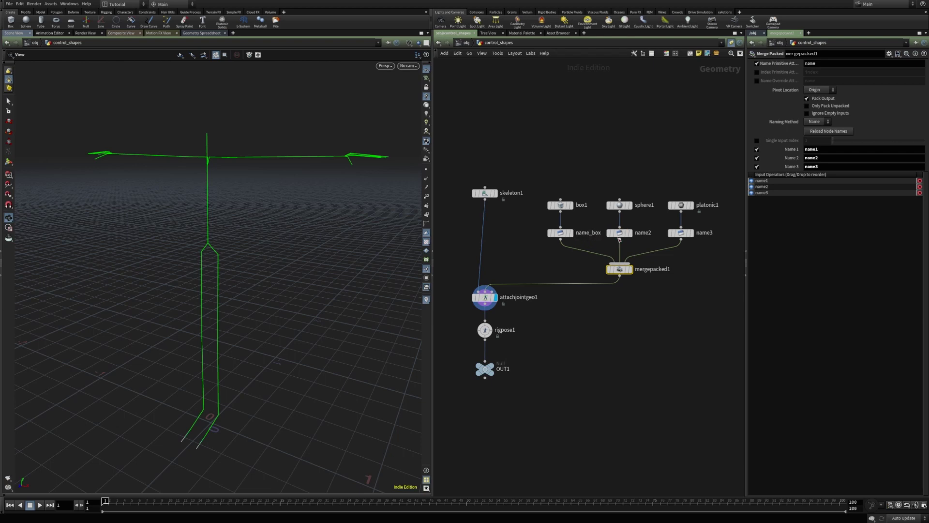
pyautogui.doubleClick(654, 235)
pyautogui.write('_sphere')
pyautogui.press('Return')
# Rename name3 to name_octahedron and reload the Merge Packed node names.
pyautogui.doubleClick(713, 233)
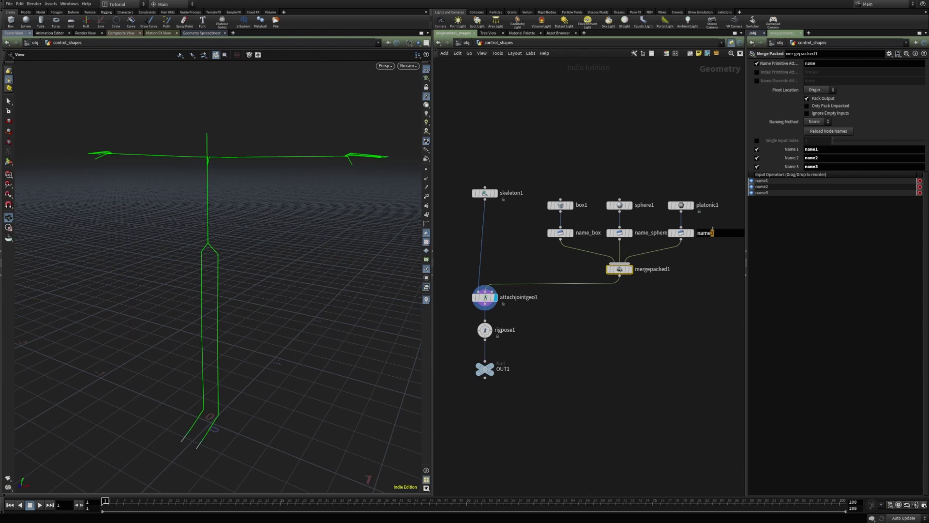
pyautogui.write('_platonic')
pyautogui.press('Return')
pyautogui.doubleClick(719, 234)
pyautogui.write('octahedron')
pyautogui.press('Return')
pyautogui.click(839, 131)
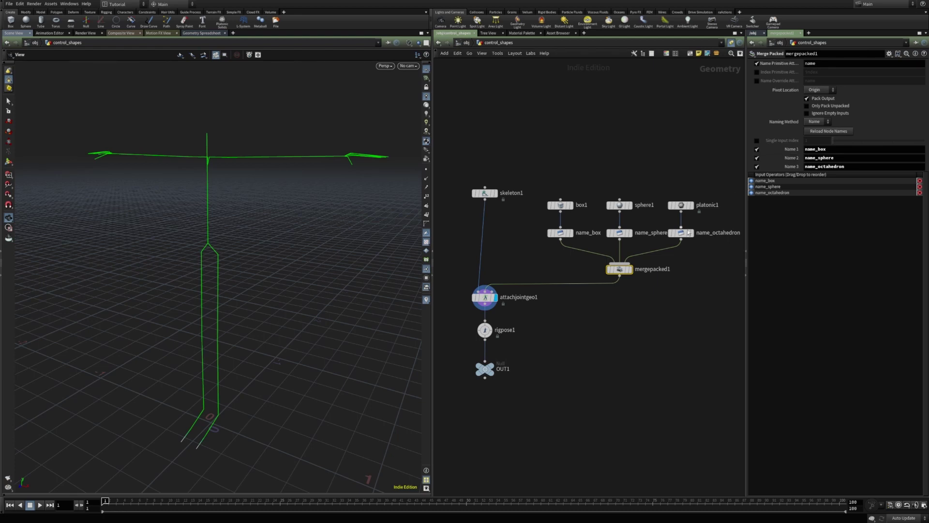
# Assign name_box on attachjointgeo1, then rename the first packed piece to name_new_box.
pyautogui.click(486, 297)
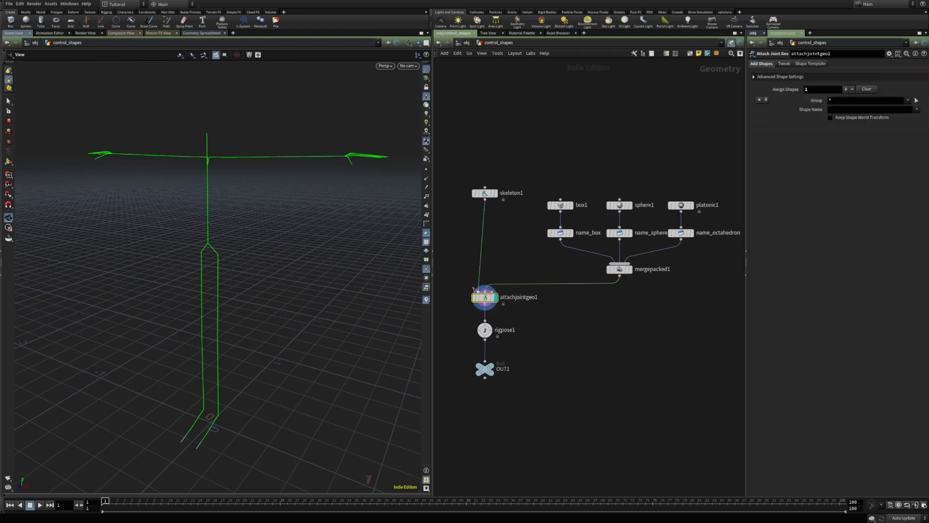
pyautogui.click(917, 110)
pyautogui.click(922, 118)
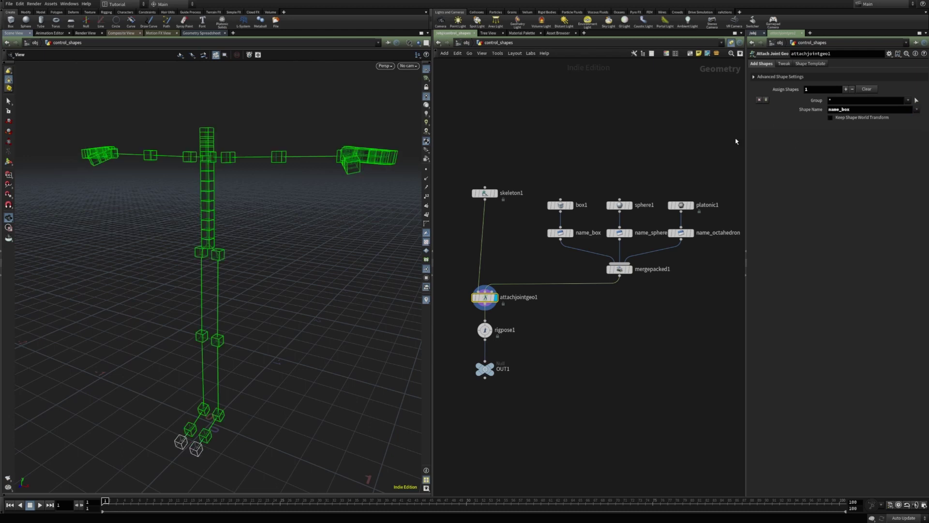
pyautogui.click(619, 269)
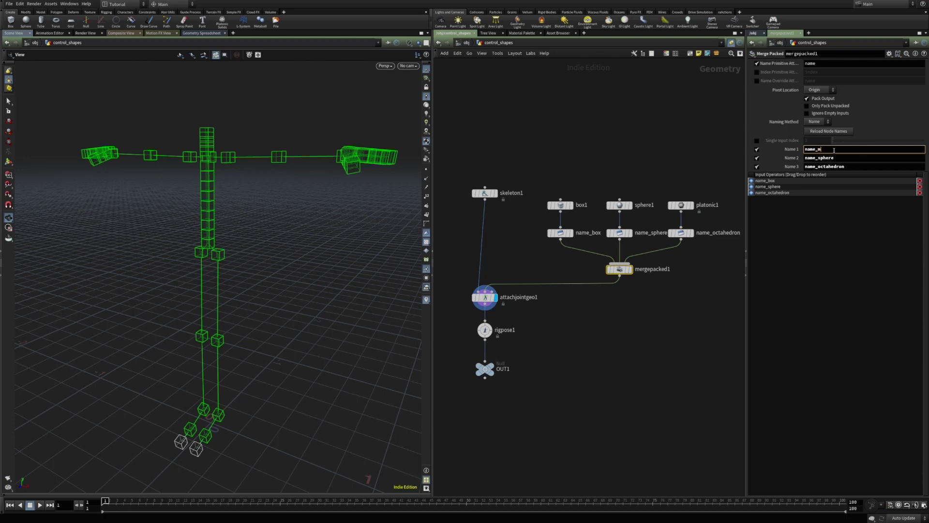
pyautogui.write('ew_box')
pyautogui.press('Return')
# Reassign attachjointgeo1's shape name to name_new_box.
pyautogui.moveTo(529, 320); pyautogui.dragTo(454, 286)
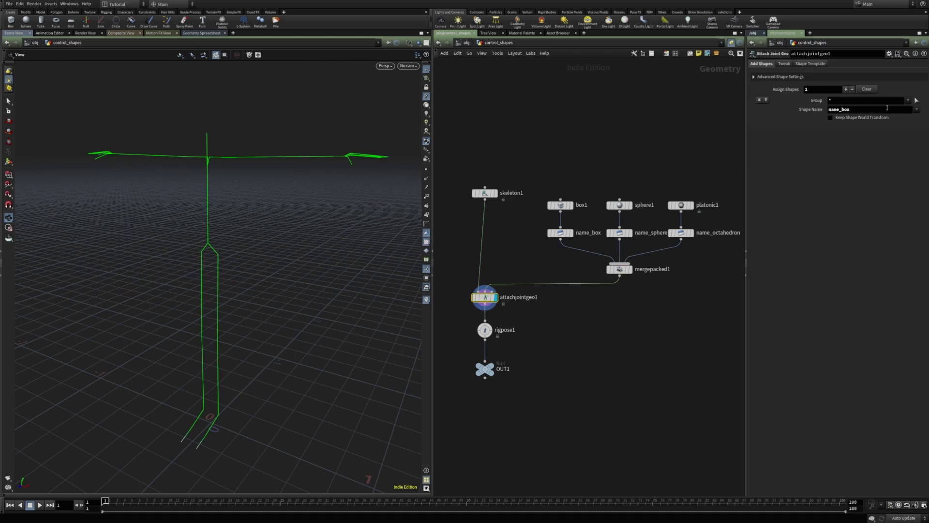
pyautogui.click(917, 110)
pyautogui.click(919, 126)
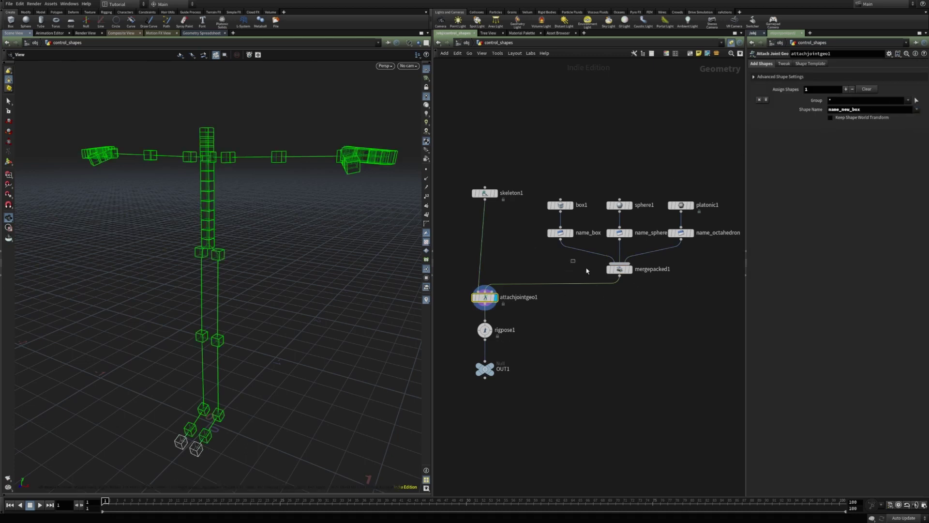
pyautogui.moveTo(572, 263); pyautogui.dragTo(648, 291)
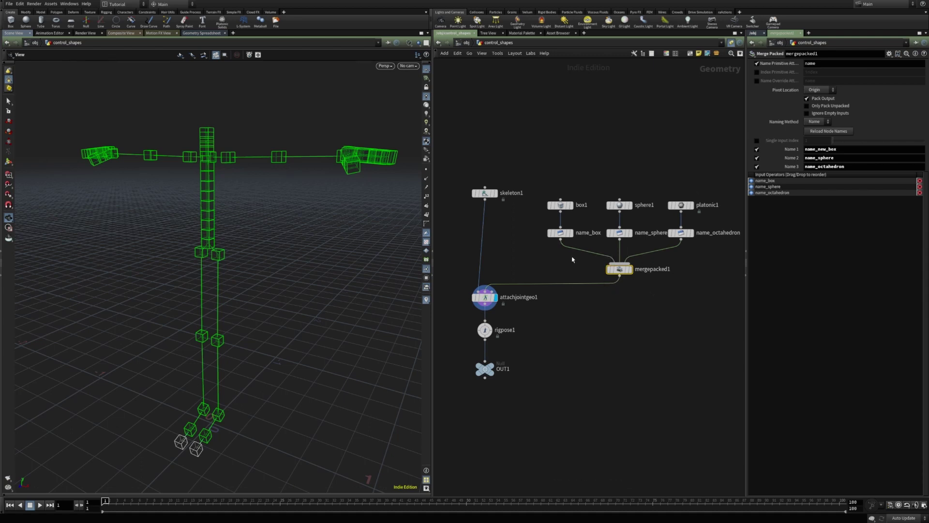
# On mergepacked1, enable Name Override Attribute so merged pieces take names from the name attribute.
pyautogui.moveTo(511, 223); pyautogui.dragTo(699, 246)
pyautogui.click(561, 233)
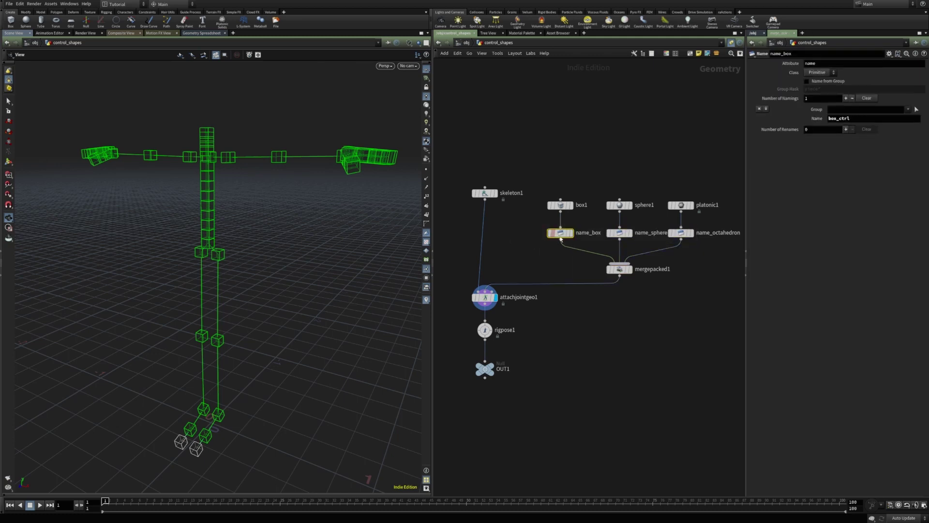
pyautogui.click(619, 269)
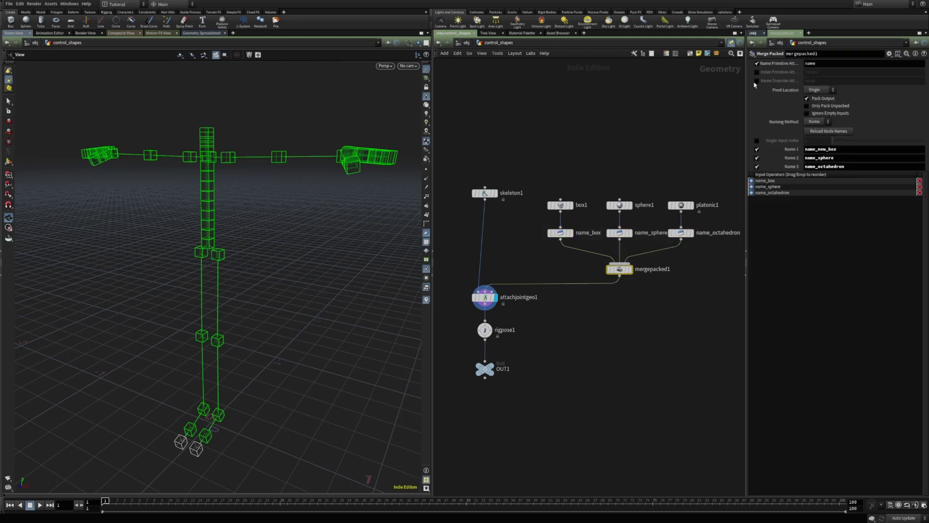
pyautogui.click(757, 81)
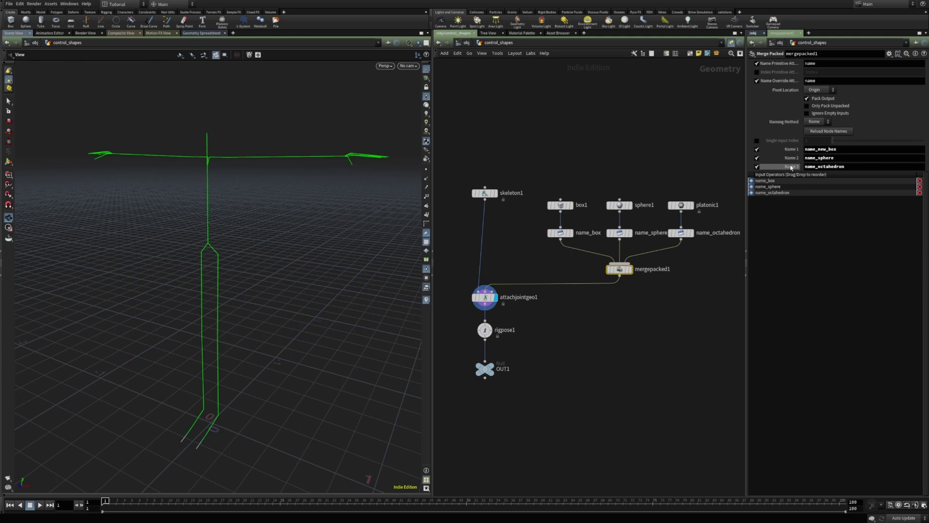
# Set attachjointgeo1's Shape Name to box_ctrl.
pyautogui.click(485, 297)
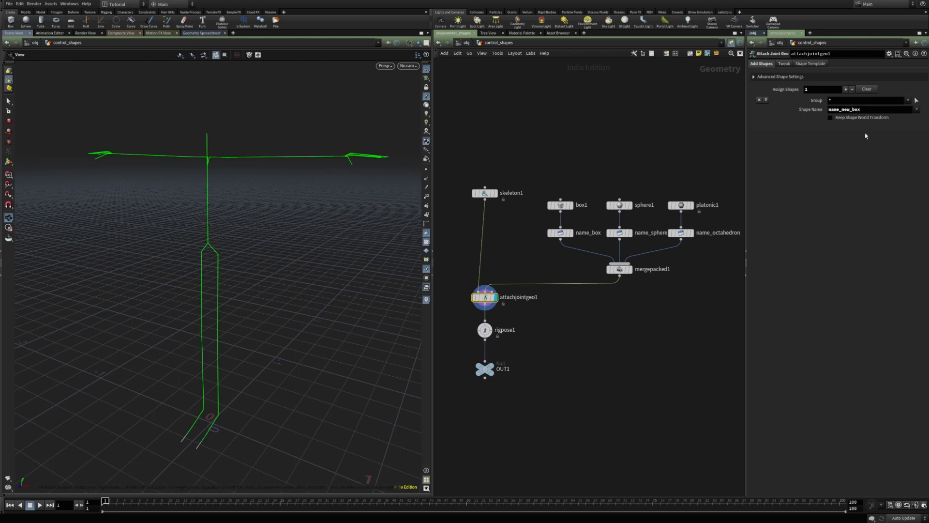
pyautogui.click(917, 109)
pyautogui.click(922, 119)
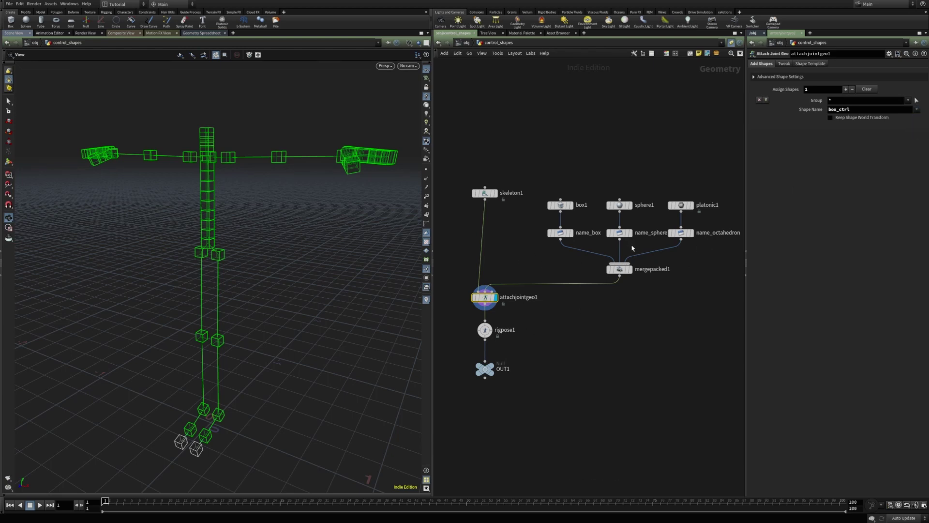
# Check name_sphere and mergepacked1 to confirm the pieces are named name_new_box, name_sphere and name_octahedron.
pyautogui.click(620, 232)
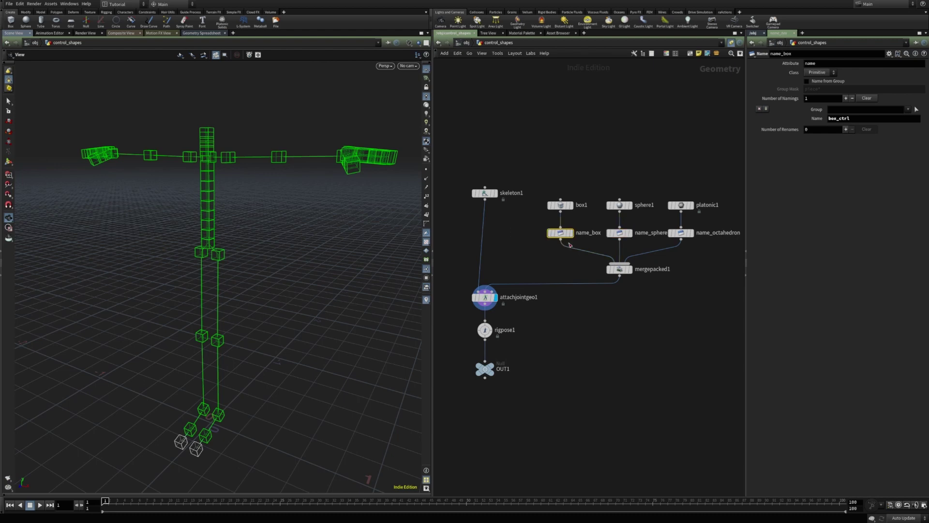
pyautogui.moveTo(558, 258); pyautogui.dragTo(644, 286)
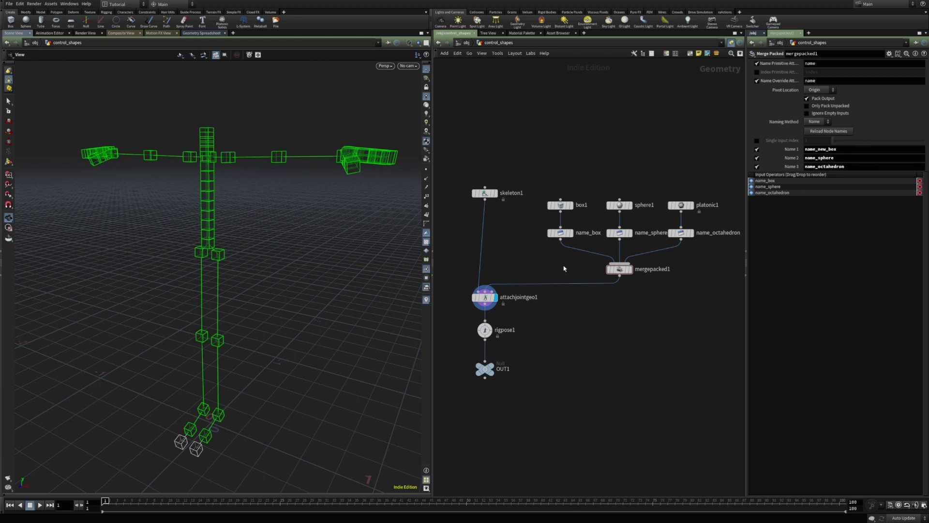
pyautogui.moveTo(522, 222); pyautogui.dragTo(724, 248)
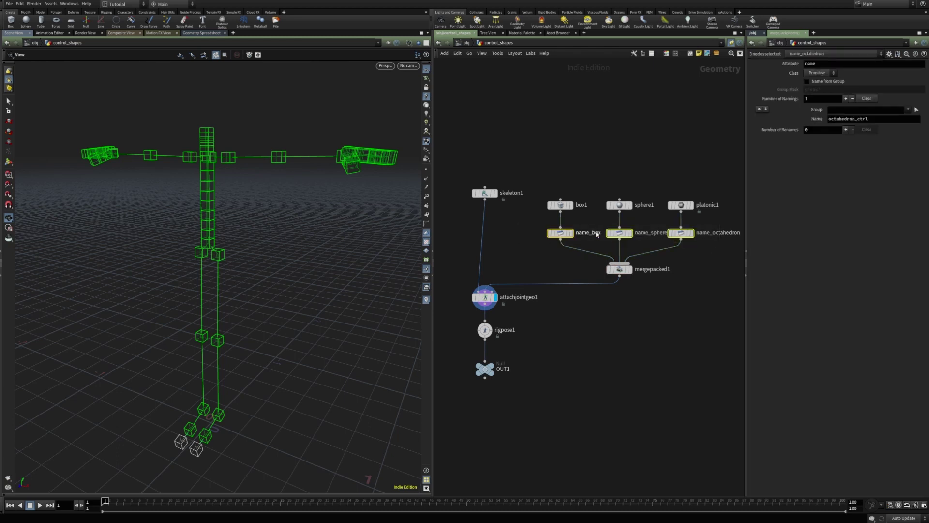
pyautogui.click(569, 259)
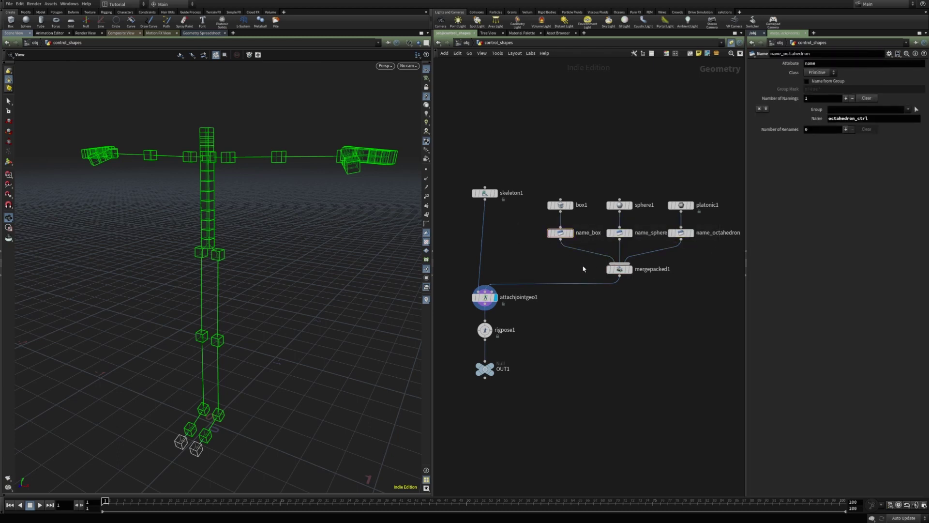
pyautogui.click(649, 275)
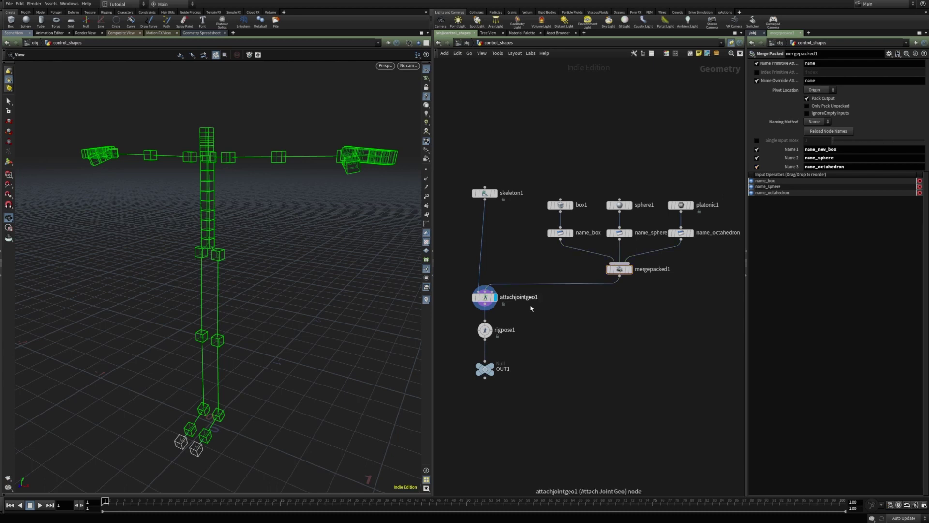
# Look over the platonic1 settings and move box1, sphere1 and platonic1 up slightly.
pyautogui.scroll(-2, 542, 326)
pyautogui.click(653, 291)
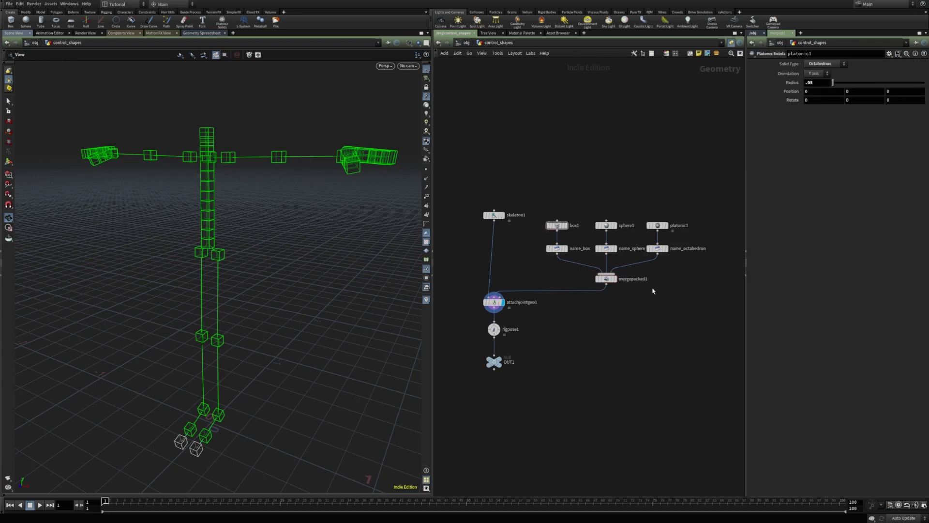
pyautogui.moveTo(543, 202); pyautogui.dragTo(659, 225)
pyautogui.click(578, 228)
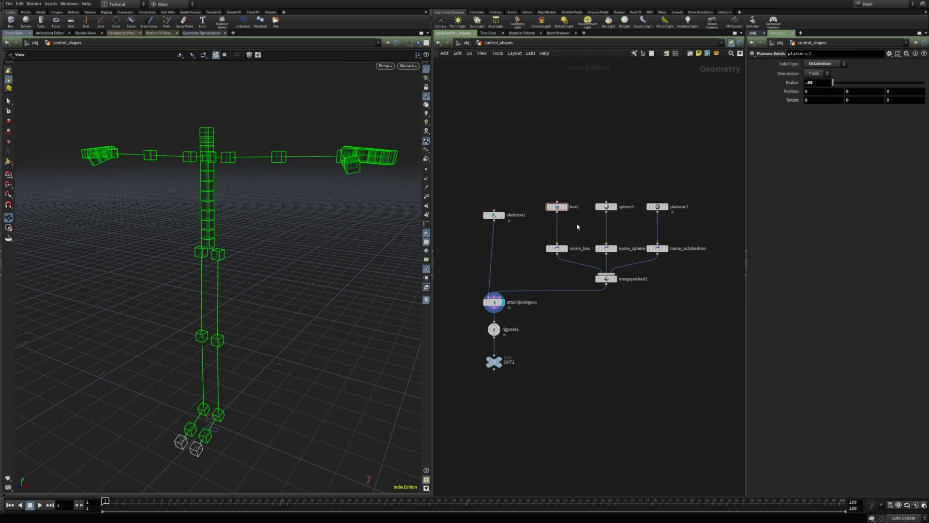
# Insert a Transform node (transform1) on the box1→name_box wire, try a Y change, then undo it.
pyautogui.press('Tab')
pyautogui.write('tra')
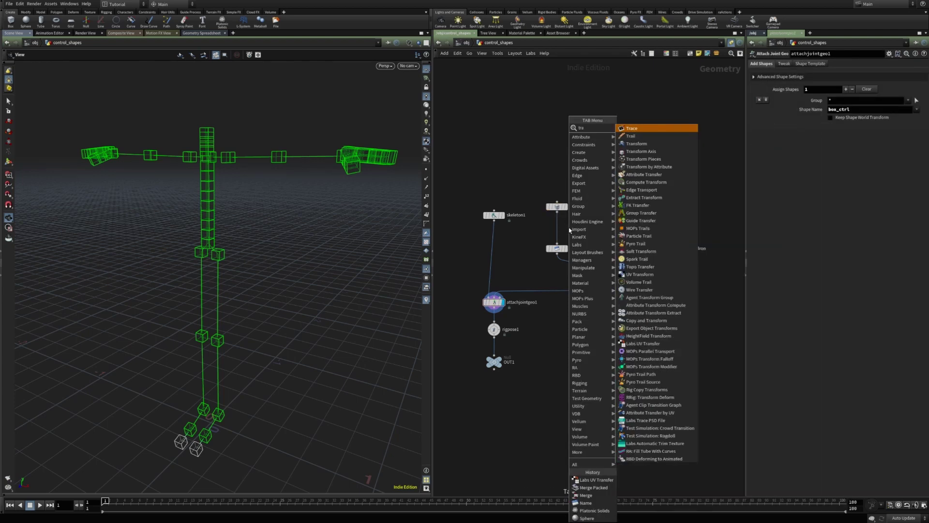
pyautogui.press('Down')
pyautogui.press('Down')
pyautogui.press('Return')
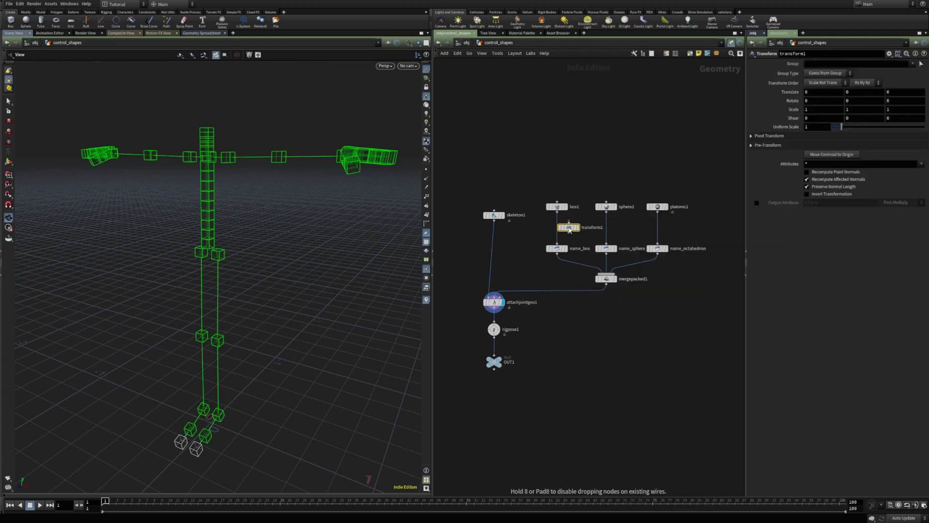
pyautogui.click(557, 228)
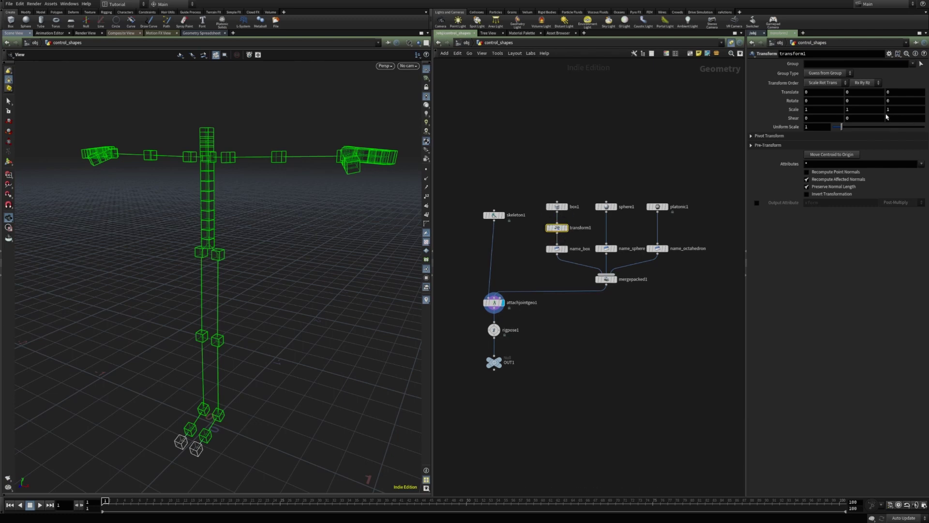
pyautogui.moveTo(860, 110)
pyautogui.mouseDown(button='middle')
pyautogui.moveTo(876, 115)
pyautogui.moveTo(852, 114)
pyautogui.moveTo(871, 114)
pyautogui.moveTo(862, 97)
pyautogui.mouseUp(button='middle')
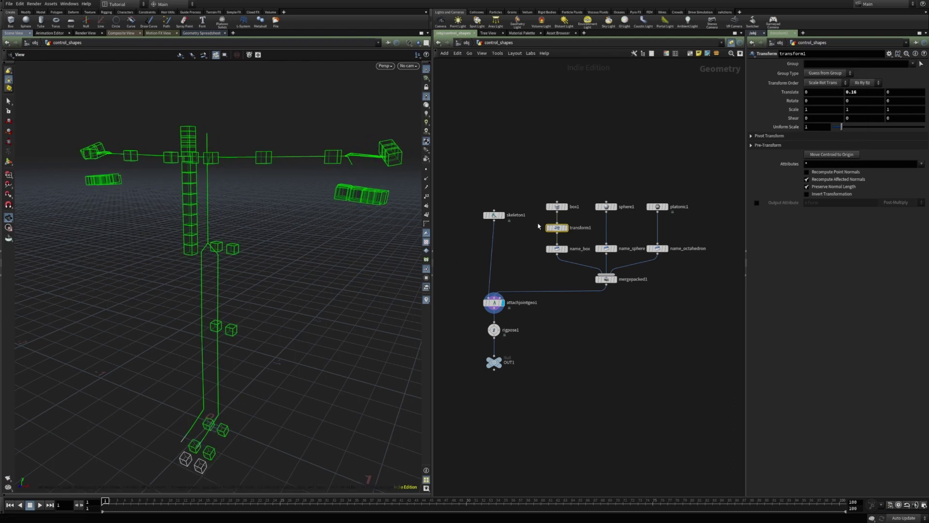
pyautogui.hotkey('ctrl', 'z')
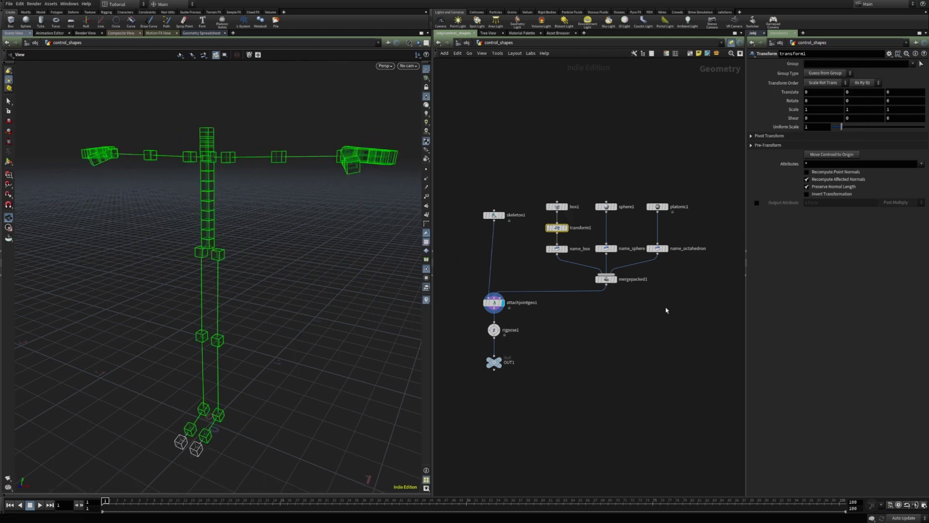
pyautogui.click(494, 303)
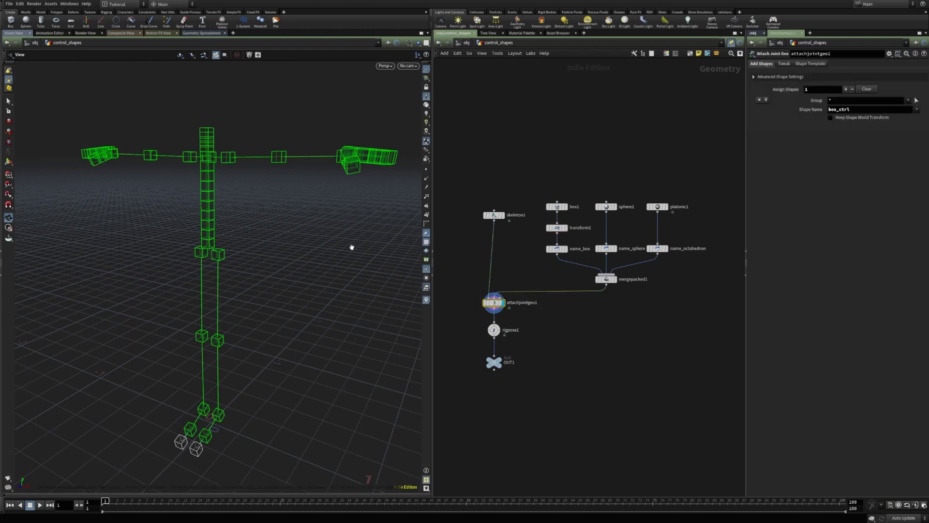
# Enter the Attach Joint Geo viewport state and remove the existing box_ctrl assignment.
pyautogui.press('Return')
pyautogui.scroll(3, 184, 237)
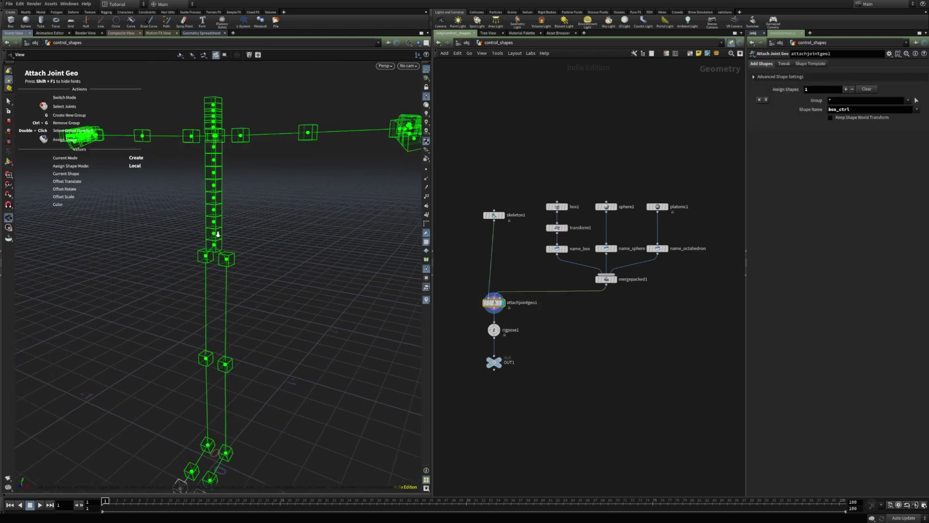
pyautogui.click(759, 99)
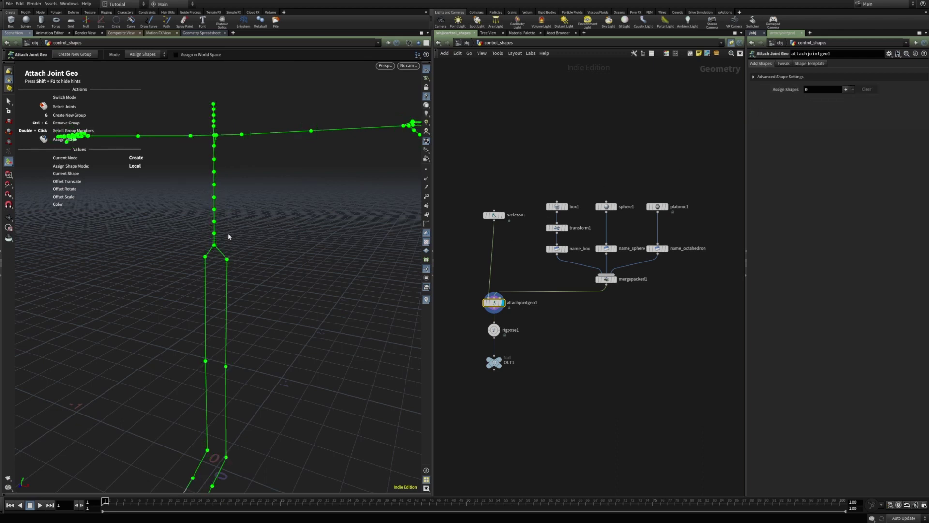
pyautogui.press('space')
pyautogui.moveTo(270, 232); pyautogui.dragTo(171, 186)
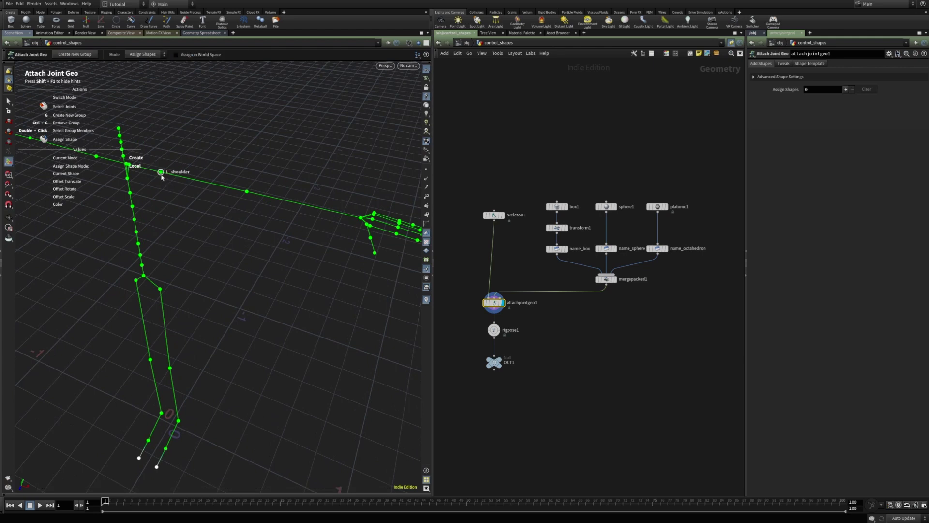
# Group the L_shoulder, L_elbow and L_wrist joints into a new shape group.
pyautogui.click(160, 173)
pyautogui.keyDown('shift'); pyautogui.click(247, 191); pyautogui.keyUp('shift')
pyautogui.keyDown('shift'); pyautogui.click(361, 218); pyautogui.keyUp('shift')
pyautogui.press('g')
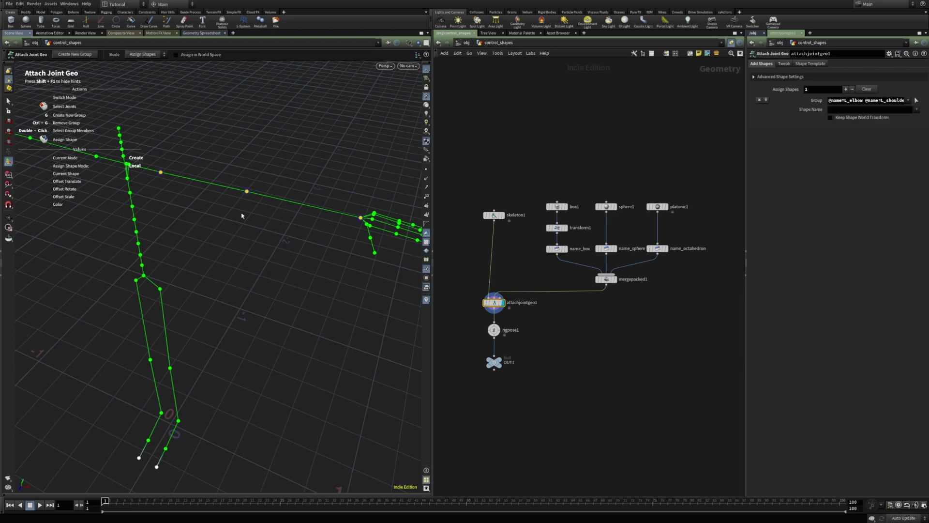
# Cycle the group's shape to sphere_ctrl and remove the elbow joint from the group.
pyautogui.scroll(-1, 255, 248)
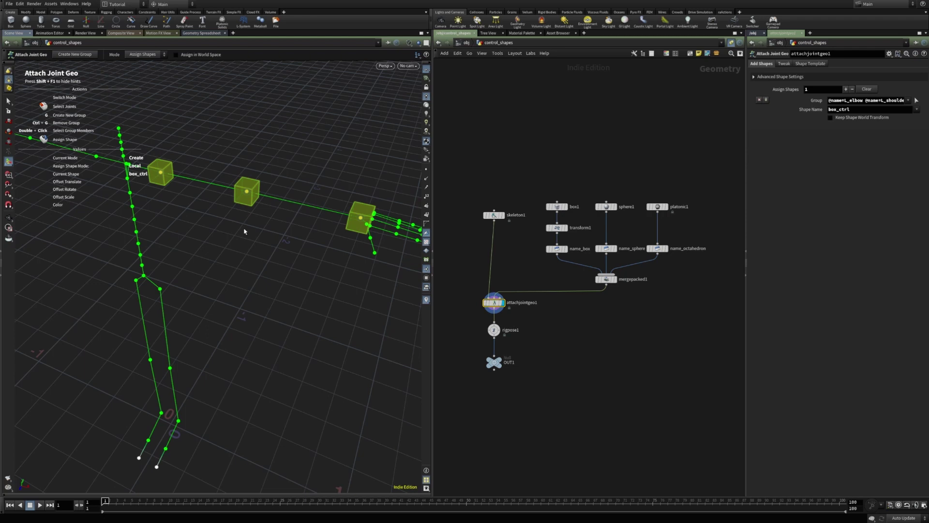
pyautogui.scroll(-2, 244, 232)
pyautogui.scroll(2, 245, 232)
pyautogui.scroll(-2, 245, 232)
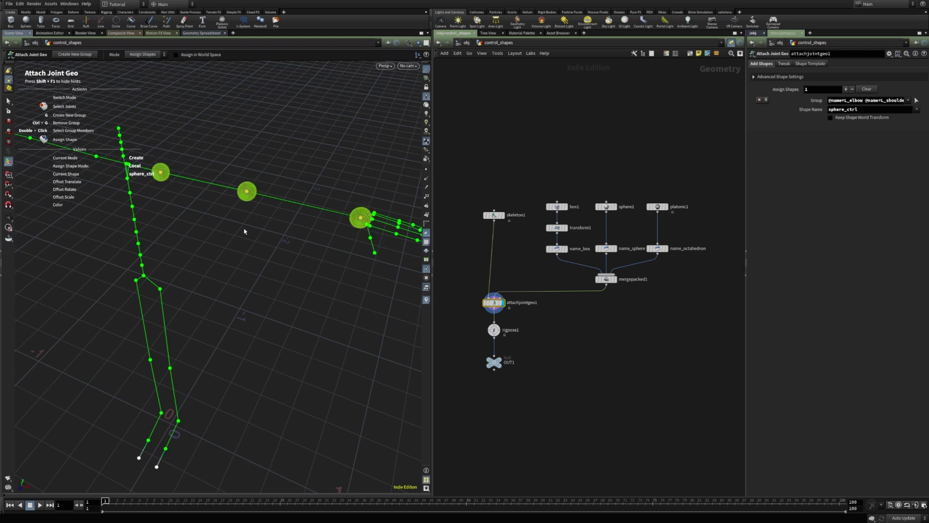
pyautogui.scroll(1, 244, 232)
pyautogui.scroll(1, 301, 222)
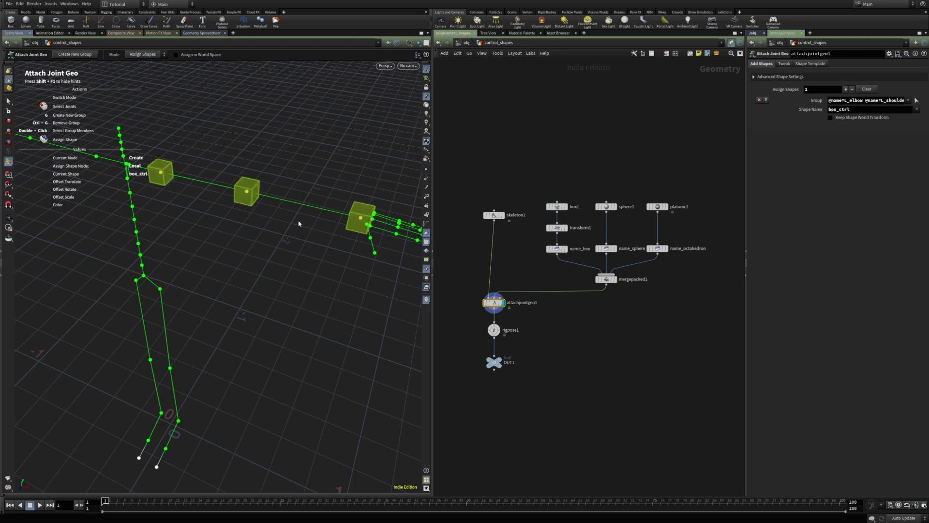
pyautogui.scroll(-2, 301, 222)
pyautogui.scroll(2, 272, 215)
pyautogui.scroll(-1, 272, 215)
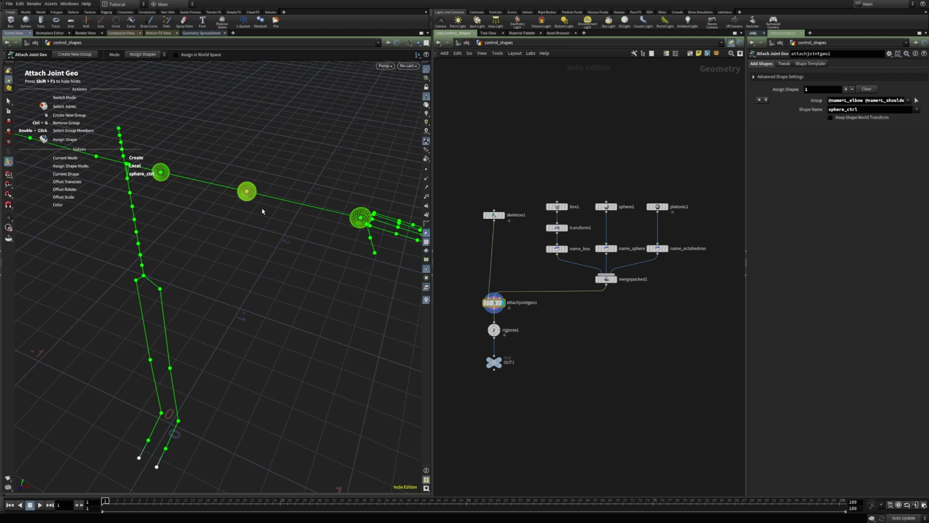
pyautogui.click(263, 212)
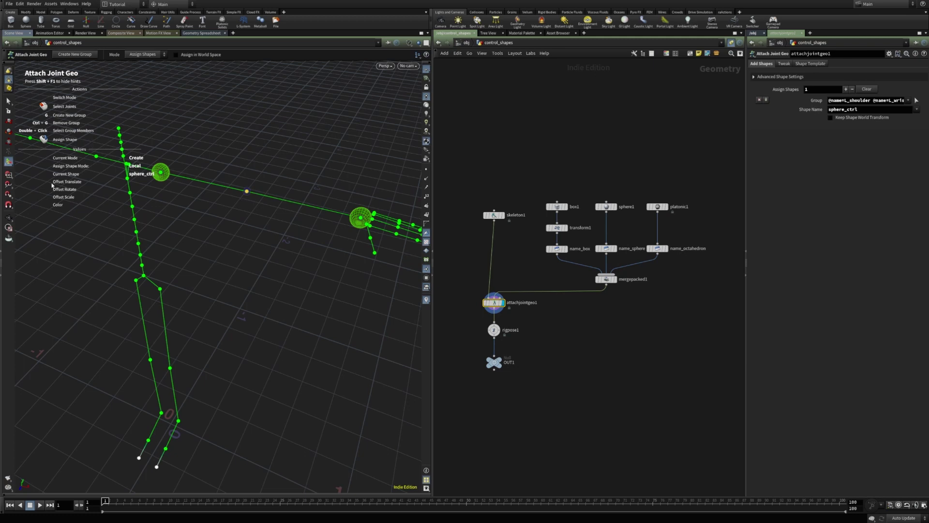
# Redo the separate L_elbow sphere_ctrl shape group, then marquee-select the spine joints.
pyautogui.keyDown('alt'); pyautogui.moveTo(150, 204); pyautogui.dragTo(234, 207); pyautogui.keyUp('alt')
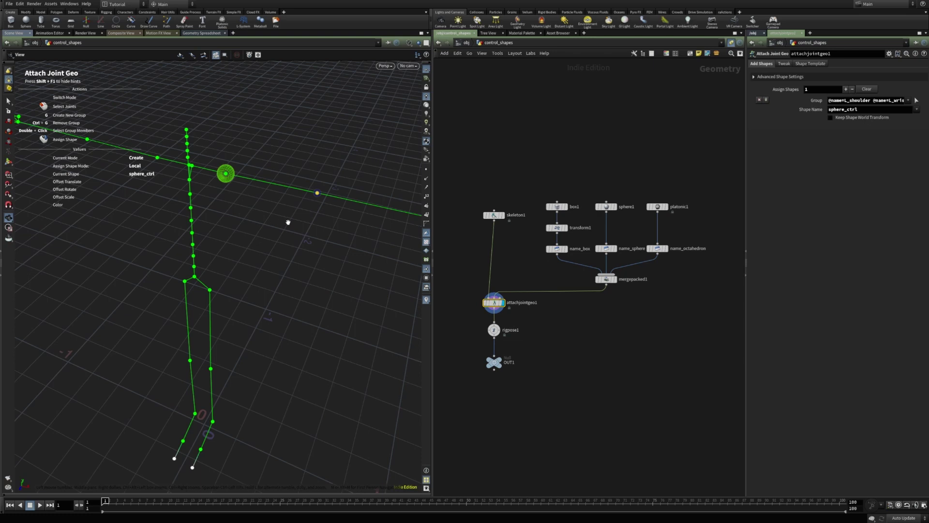
pyautogui.keyDown('alt'); pyautogui.moveTo(267, 275); pyautogui.dragTo(197, 271); pyautogui.keyUp('alt')
pyautogui.rightClick(197, 272)
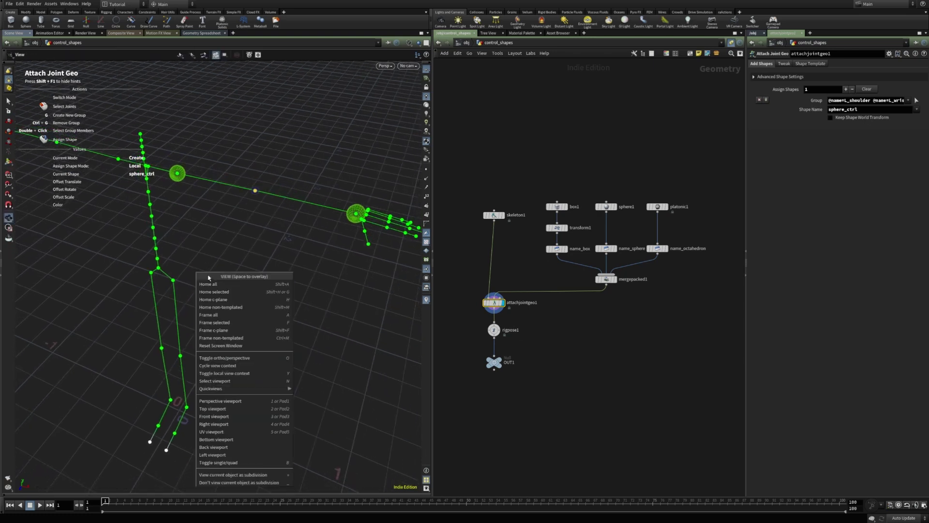
pyautogui.press('Escape')
pyautogui.keyDown('alt'); pyautogui.moveTo(266, 249); pyautogui.dragTo(170, 181); pyautogui.keyUp('alt')
pyautogui.hotkey('ctrl', 'y')
pyautogui.press('Escape')
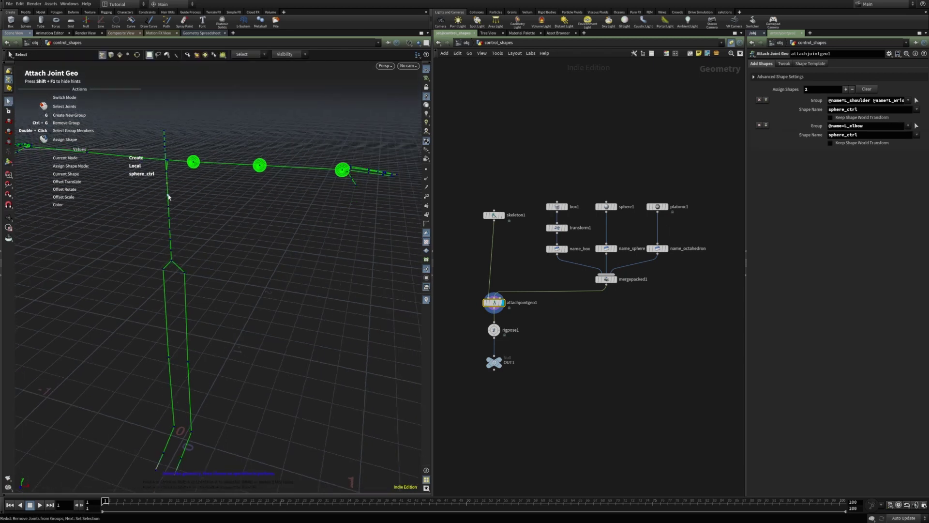
pyautogui.moveTo(154, 168); pyautogui.dragTo(185, 260)
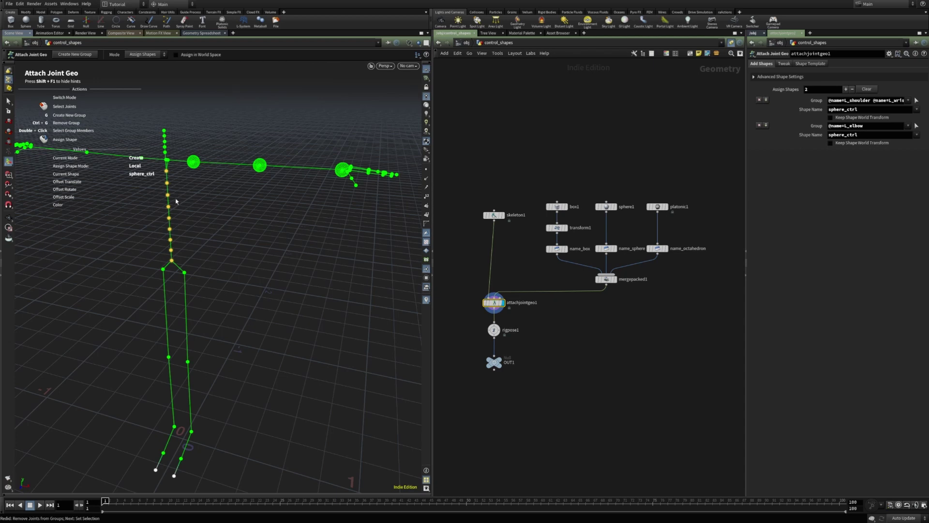
# Group the spine joints, assign them octahedron_ctrl, and set Mode to Tweak Shapes.
pyautogui.press('g')
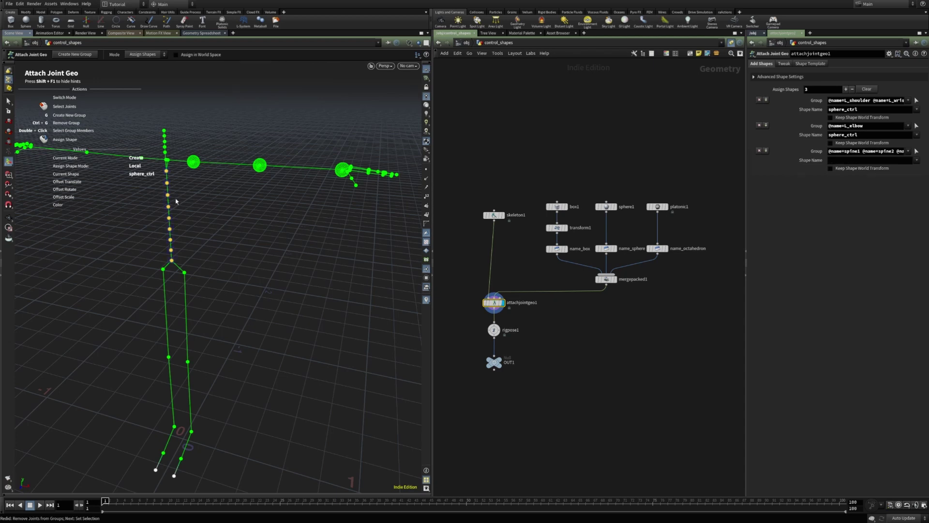
pyautogui.middleClick(189, 210)
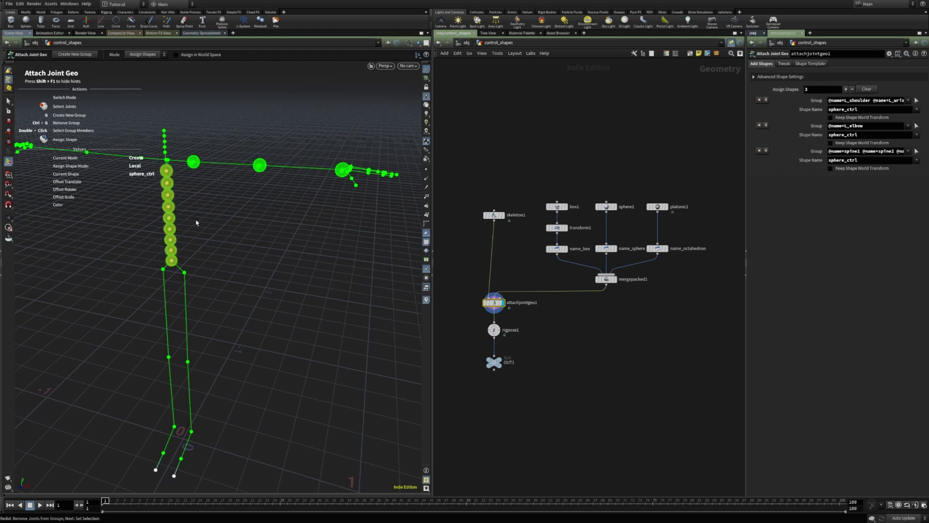
pyautogui.scroll(-1, 197, 217)
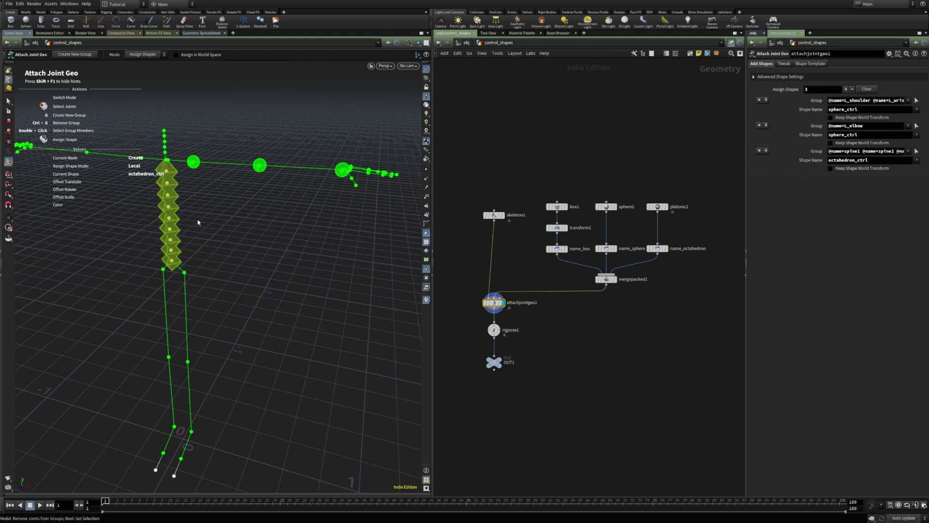
pyautogui.click(143, 54)
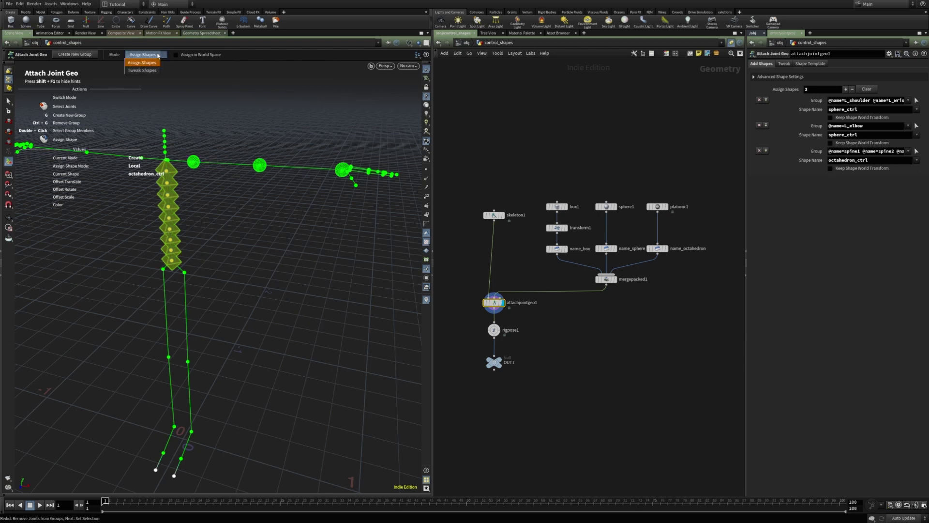
pyautogui.click(149, 72)
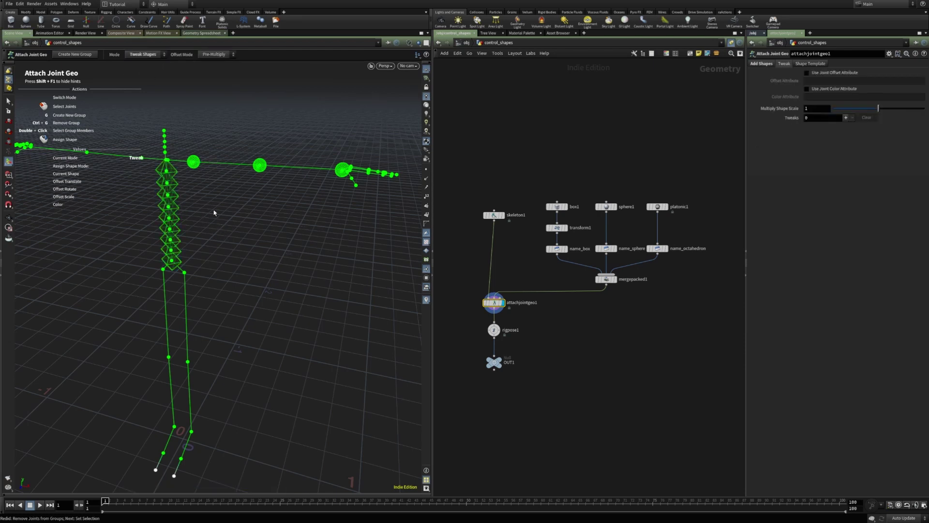
# Scale the selected spine octahedron shapes down uniformly to 0.405.
pyautogui.moveTo(147, 175); pyautogui.dragTo(220, 229)
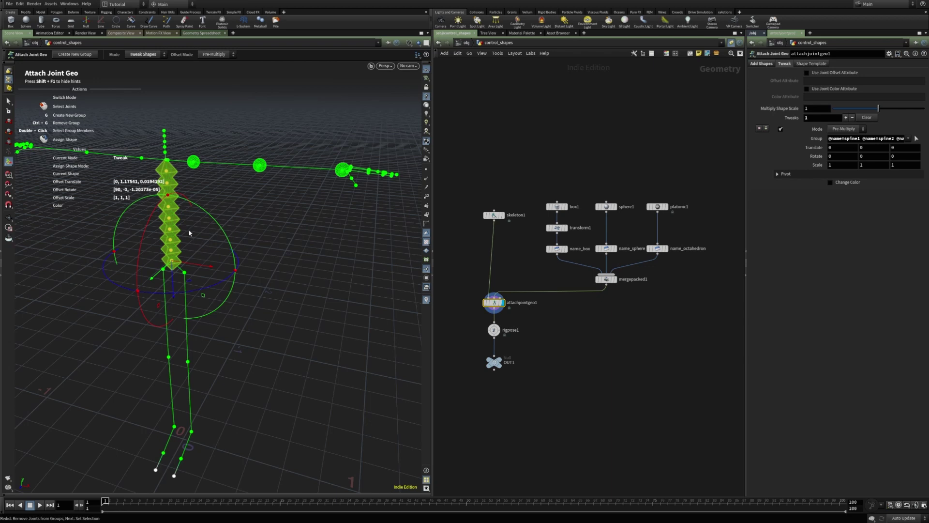
pyautogui.press('t')
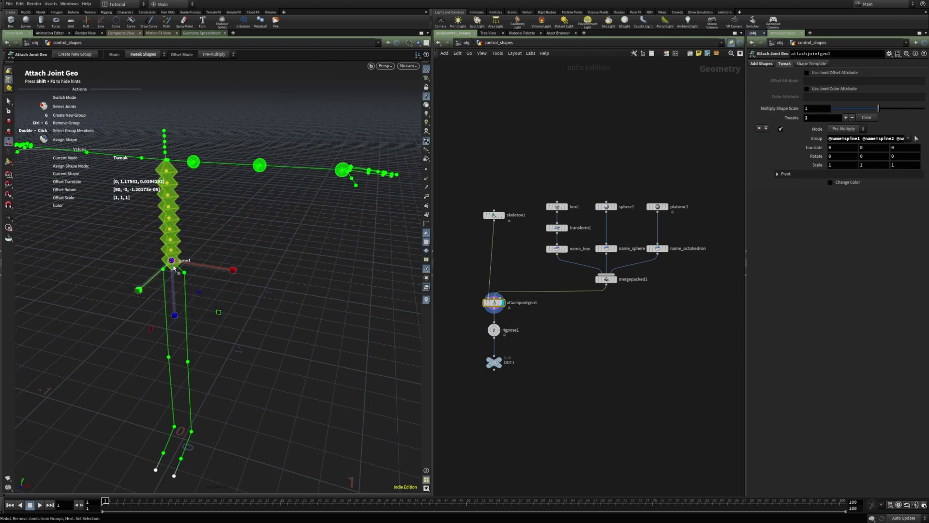
pyautogui.moveTo(174, 268); pyautogui.dragTo(127, 291)
pyautogui.click(236, 240)
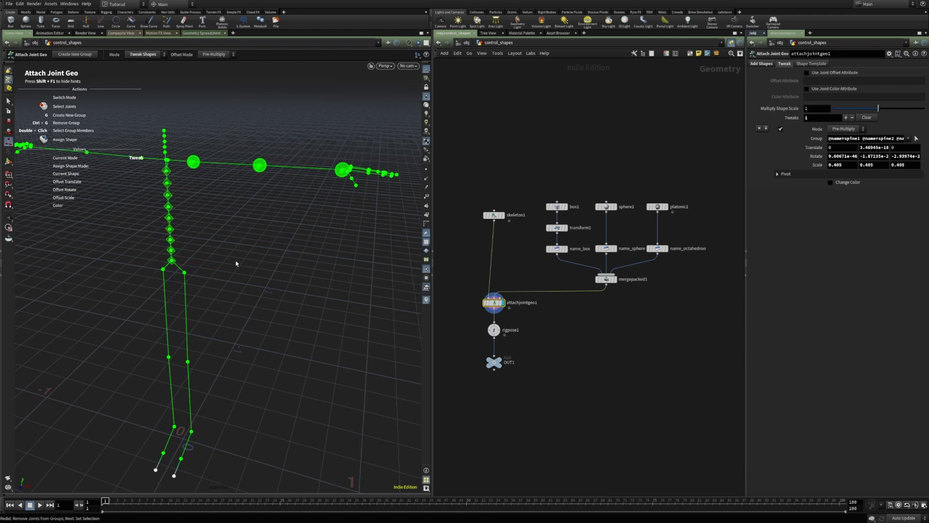
pyautogui.keyDown('alt'); pyautogui.moveTo(225, 280); pyautogui.dragTo(214, 356); pyautogui.keyUp('alt')
# Test selecting the left thigh joints for shape tweaking.
pyautogui.press('s')
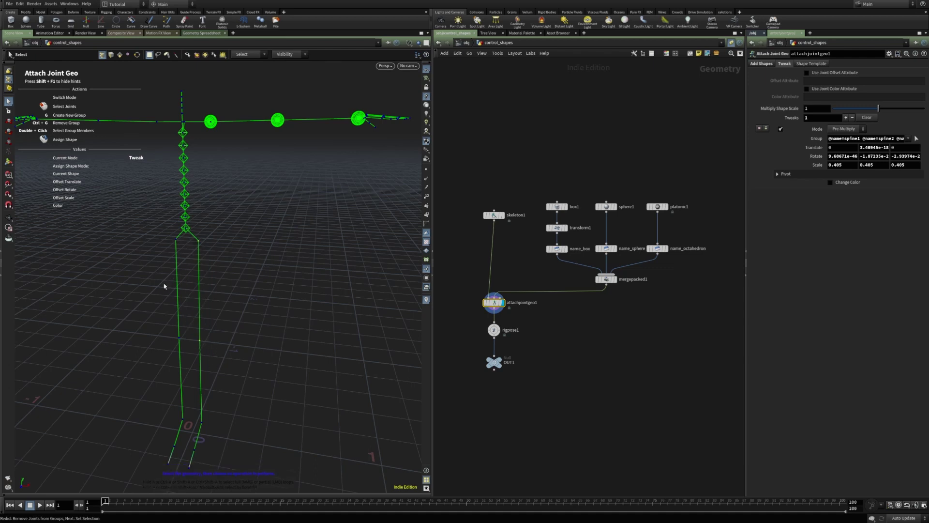
pyautogui.press('Return')
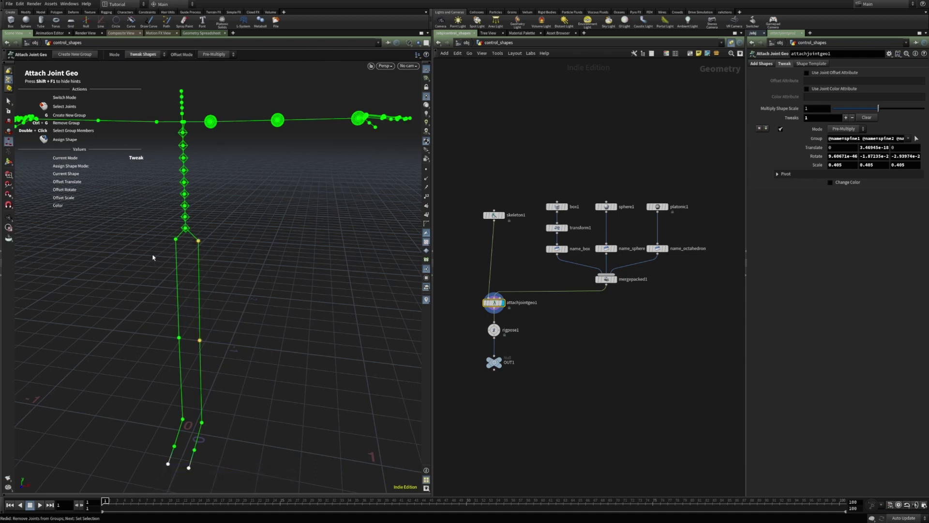
pyautogui.press('s')
pyautogui.moveTo(151, 236); pyautogui.dragTo(193, 360)
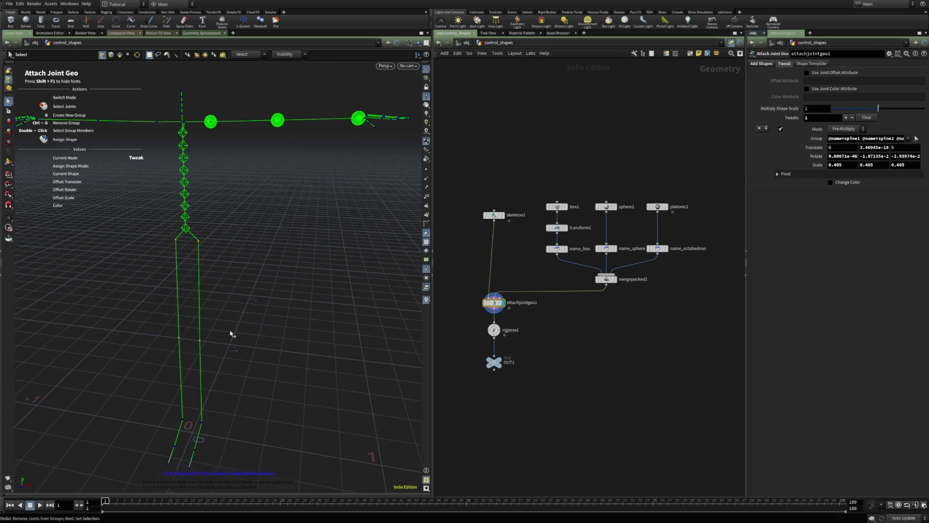
pyautogui.press('Return')
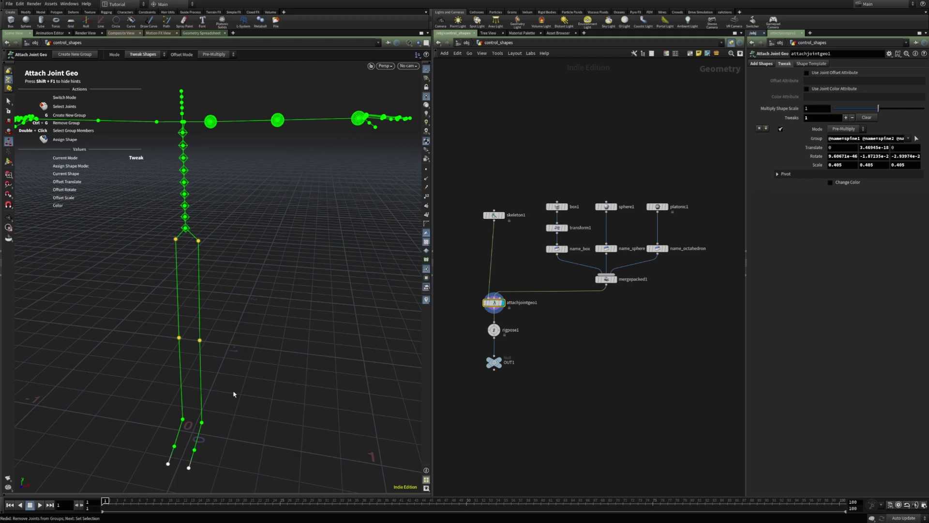
pyautogui.press('s')
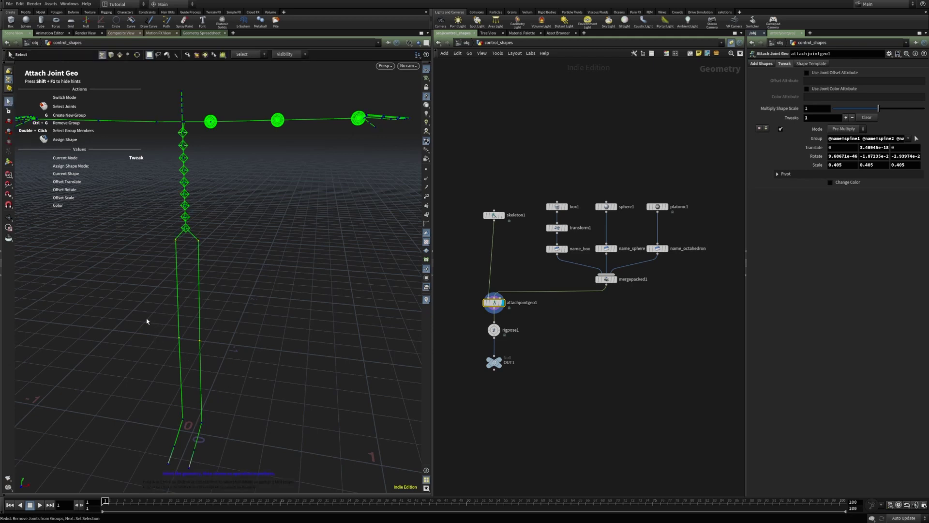
pyautogui.moveTo(145, 315); pyautogui.dragTo(262, 378)
pyautogui.press('Return')
# Select the right leg joints, try a Translate X offset, and undo it.
pyautogui.press('s')
pyautogui.moveTo(141, 318); pyautogui.dragTo(283, 380)
pyautogui.press('Return')
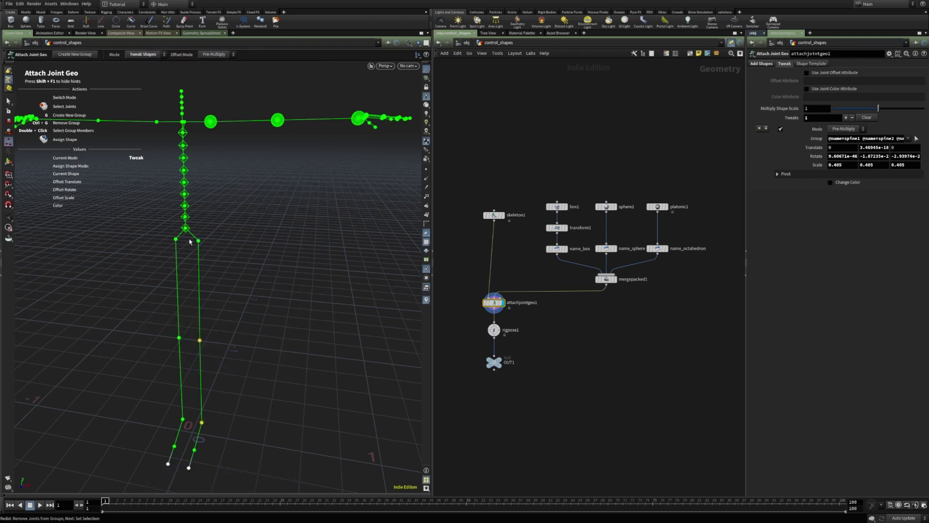
pyautogui.press('s')
pyautogui.moveTo(187, 237); pyautogui.dragTo(224, 429)
pyautogui.press('Return')
pyautogui.moveTo(835, 149); pyautogui.dragTo(841, 152, button='middle')
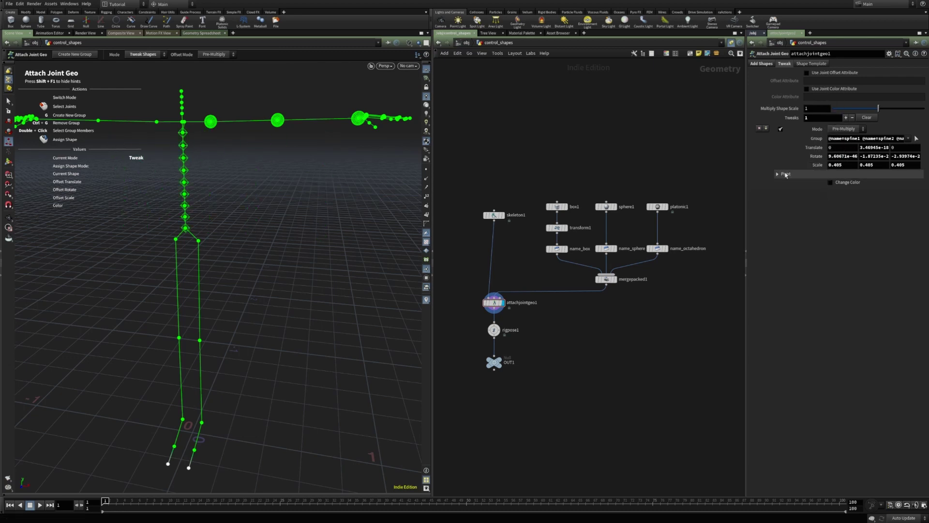
pyautogui.hotkey('ctrl', 'z')
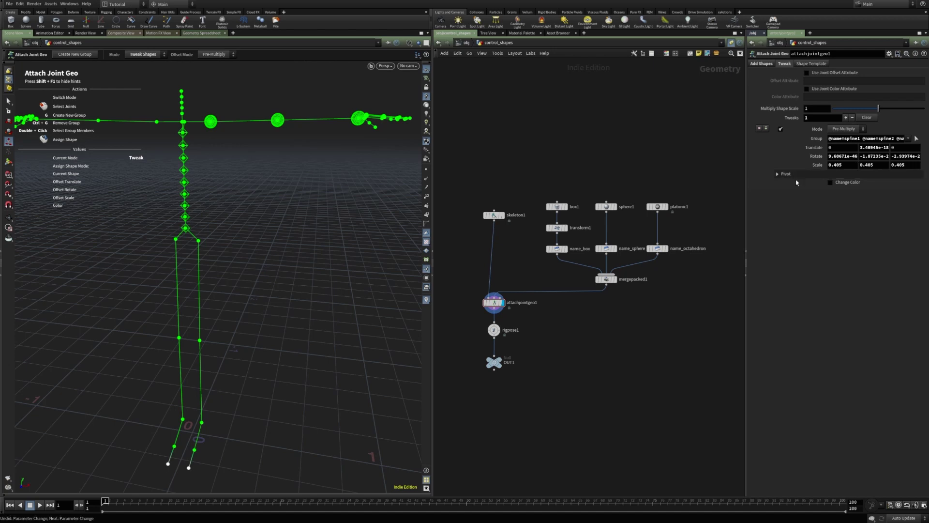
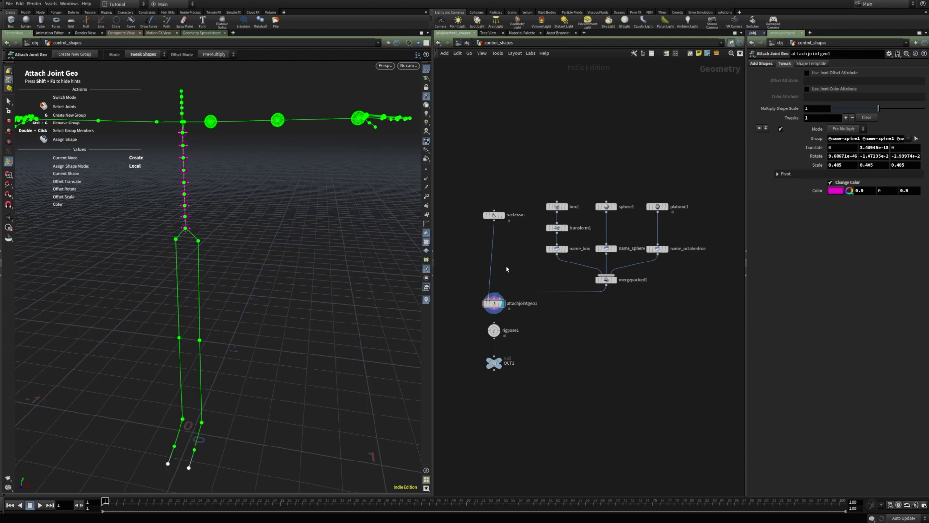
# Insert an Attribute Wrangle between skeleton1 and attachjointgeo1 and name it init_ctrls.
pyautogui.press('Tab')
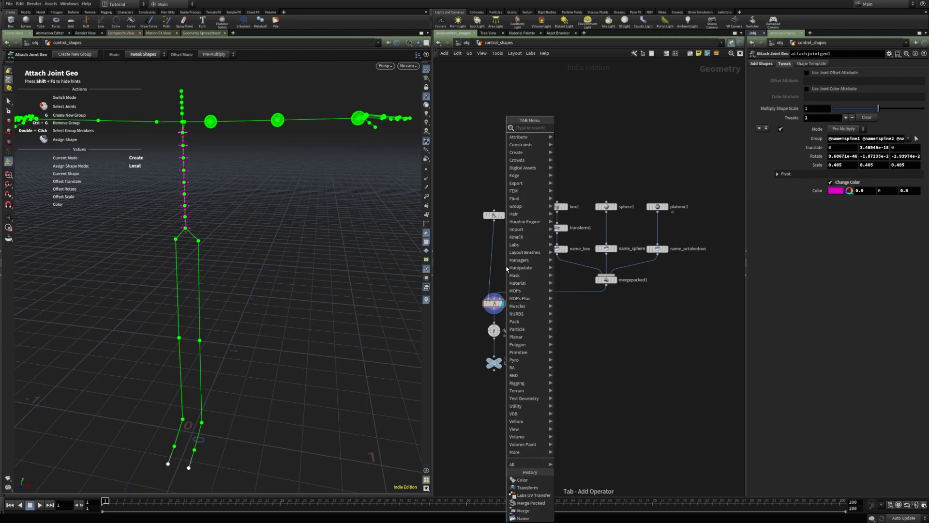
pyautogui.write('attribwr')
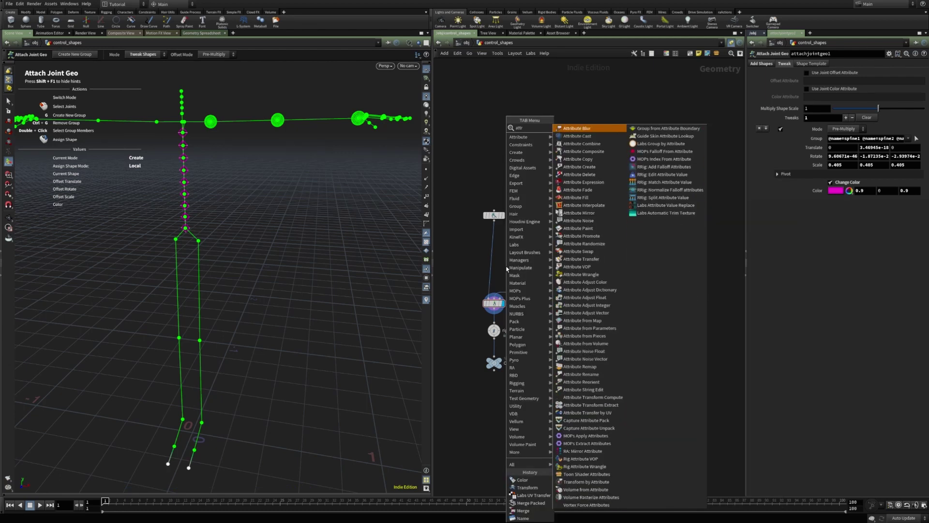
pyautogui.press('Return')
pyautogui.click(506, 267)
pyautogui.moveTo(507, 269); pyautogui.dragTo(494, 246)
pyautogui.press('F2')
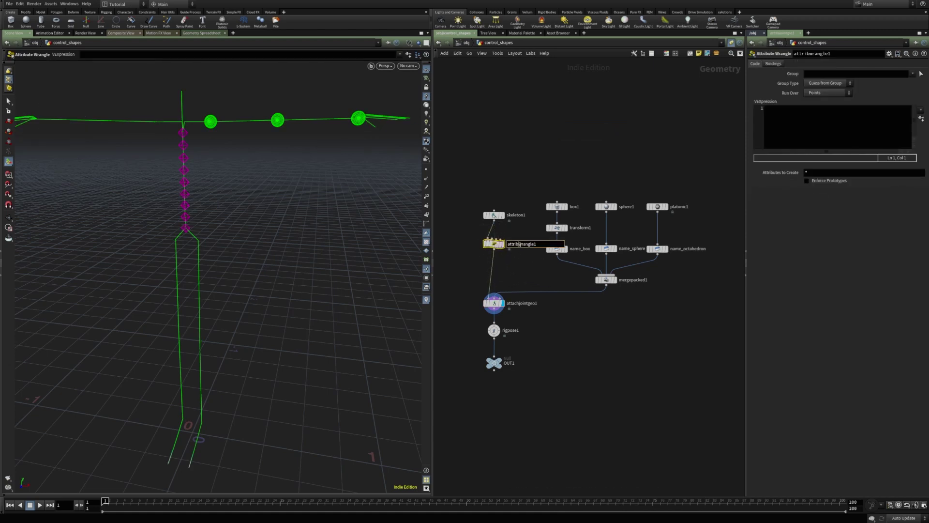
pyautogui.write('init_ctrls')
pyautogui.press('Return')
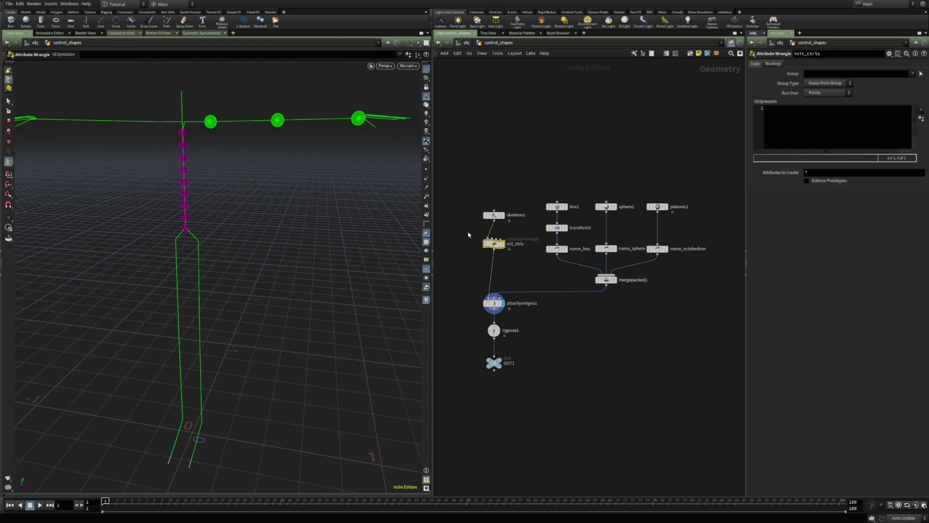
# Write VEX setting v@color_ctrl = {0,1,0} and 4@transform_ctrl = ident().
pyautogui.click(806, 117)
pyautogui.write('v@color_ctrl =')
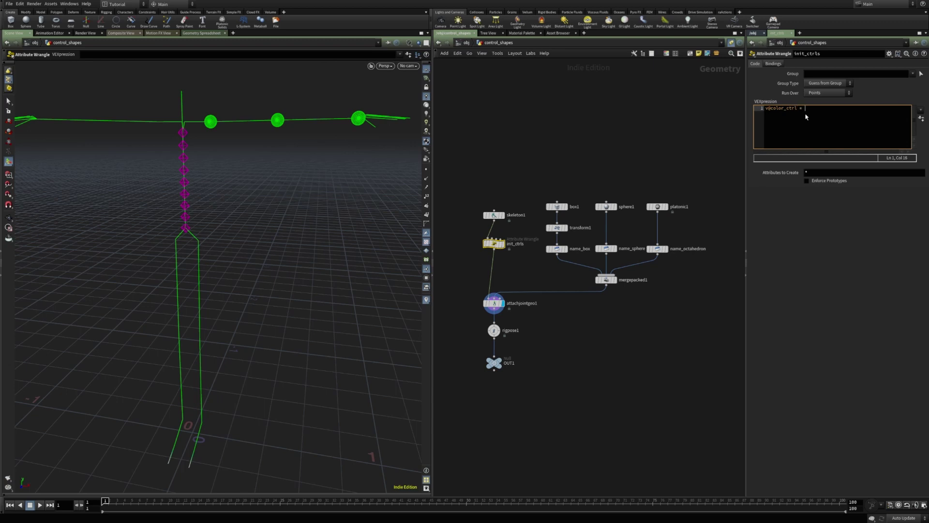
pyautogui.write(' {0,1,0};')
pyautogui.press('Return')
pyautogui.write('4@transform_ctrl = ident();')
# Add a second Attribute Wrangle node to the network.
pyautogui.press('Tab')
pyautogui.write('s')
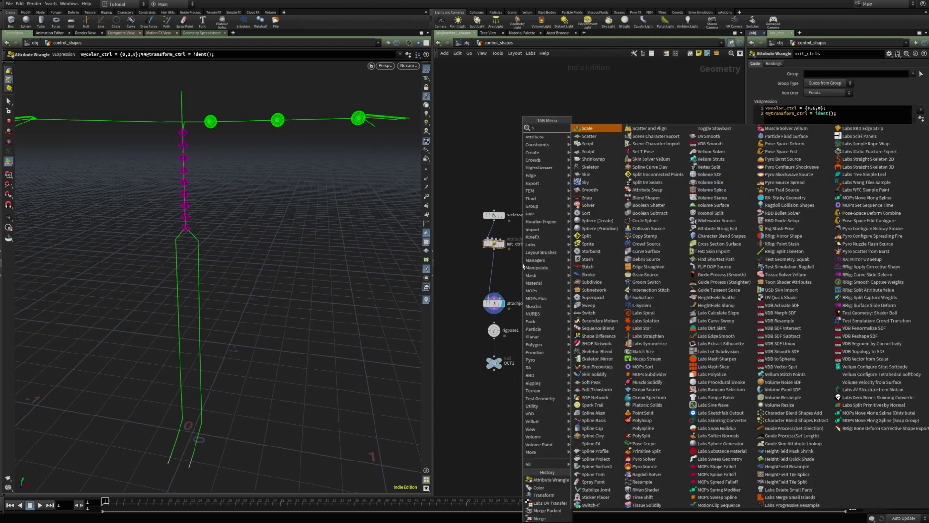
pyautogui.press('BackSpace')
pyautogui.write('attribwrangle')
pyautogui.press('Return')
pyautogui.click(522, 265)
# Insert the second wrangle after init_ctrls and rename it set_arm_controls.
pyautogui.moveTo(522, 266); pyautogui.dragTo(494, 268)
pyautogui.doubleClick(525, 268)
pyautogui.write('set_arm_controls')
pyautogui.press('Return')
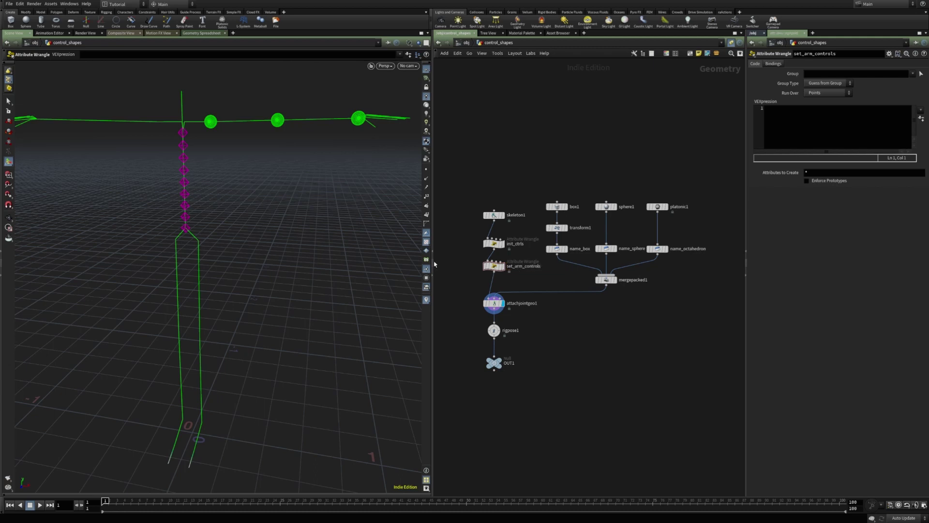
# Set the wrangle's group to arm joints 10-12 by picking them in the viewport.
pyautogui.click(833, 116)
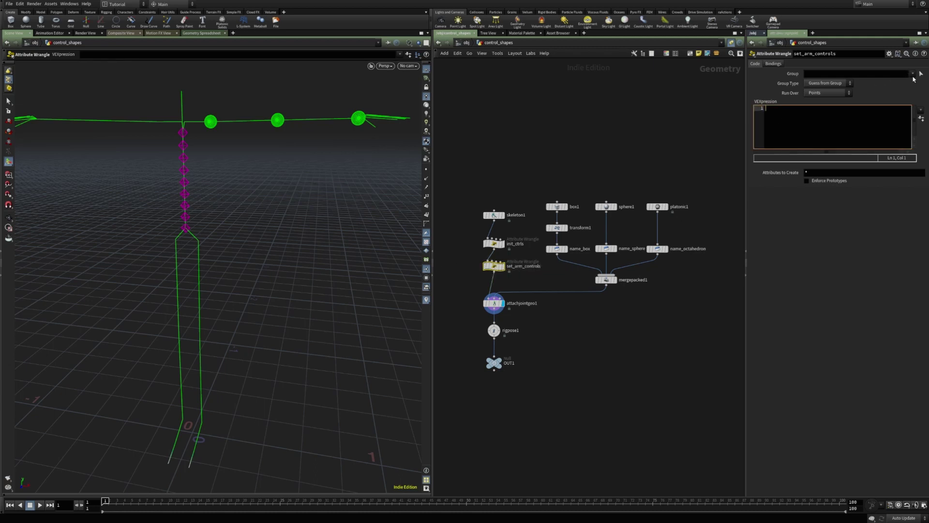
pyautogui.click(921, 74)
pyautogui.click(210, 121)
pyautogui.keyDown('shift'); pyautogui.click(277, 120); pyautogui.keyUp('shift')
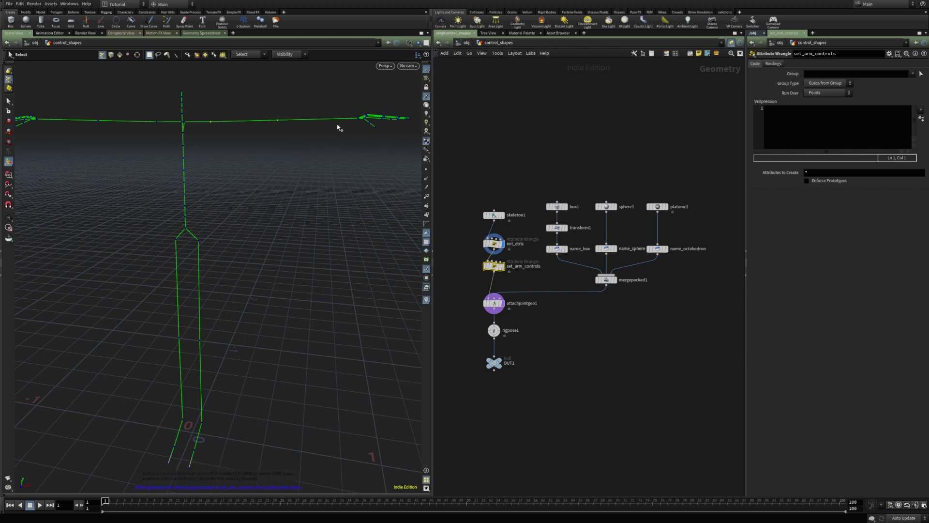
pyautogui.moveTo(359, 121); pyautogui.dragTo(279, 231)
pyautogui.press('Return')
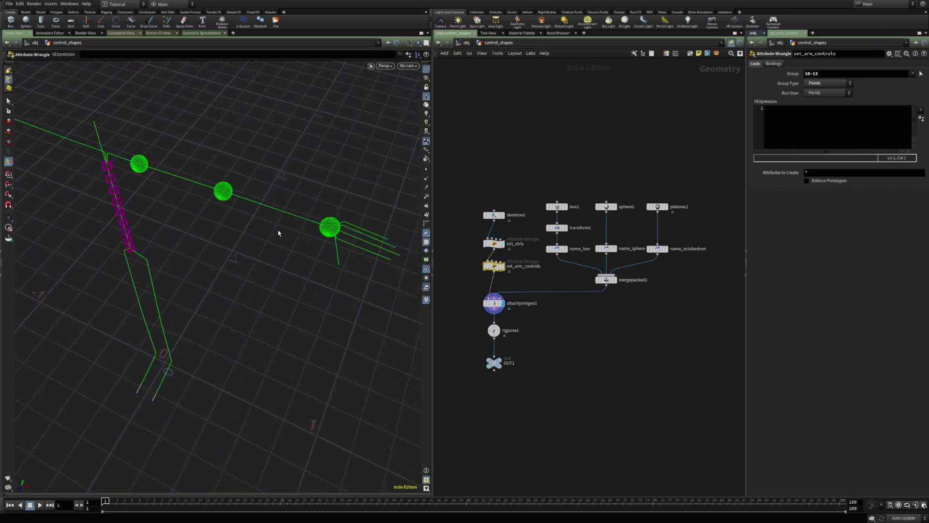
# Write VEX giving color_ctrl {0,0,1} and translating transform_ctrl by {-0.1,0,0}.
pyautogui.click(802, 126)
pyautogui.write('v@')
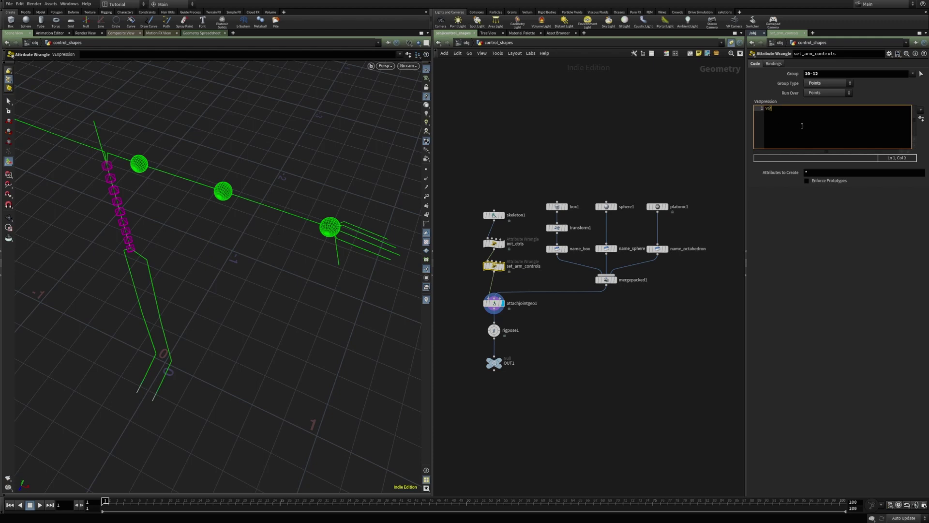
pyautogui.write('color_ctrl = {0,0,1};')
pyautogui.press('Return')
pyautogui.write('tra')
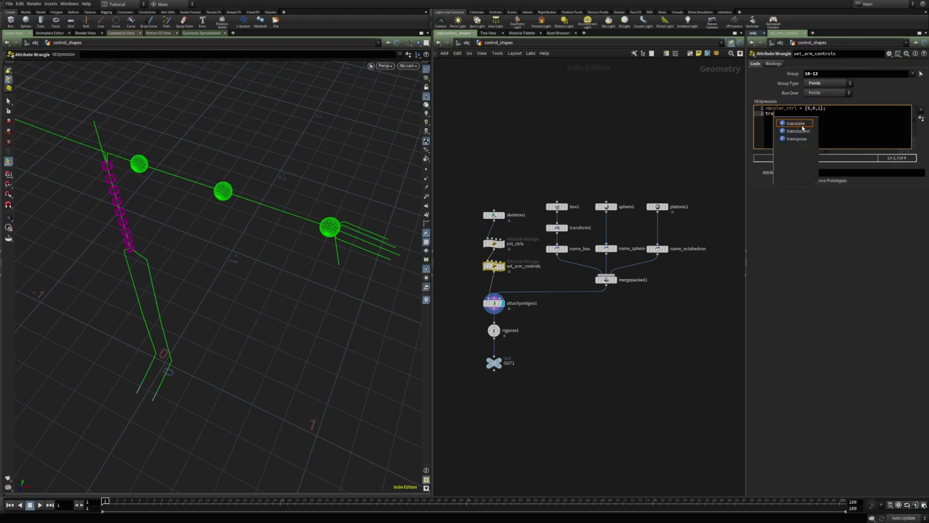
pyautogui.write('nslate(4@')
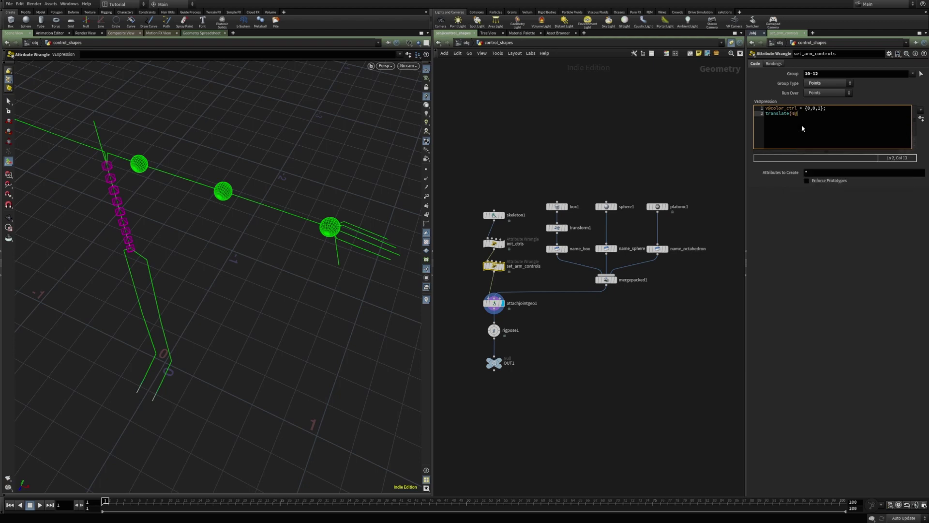
pyautogui.write('transform_ctrl,{-0.1,0,0});')
pyautogui.click(494, 303)
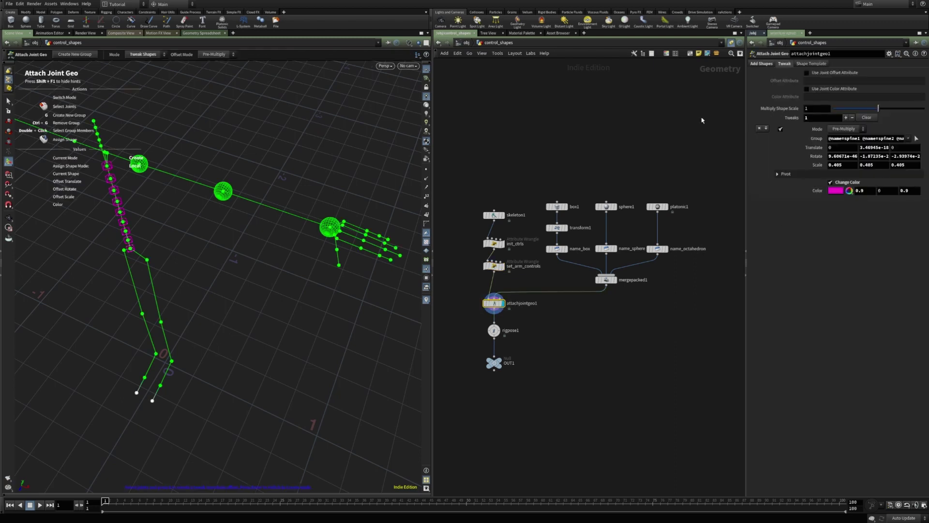
# On Attach Joint Geo, use transform_ctrl as the joint offset and color_ctrl as the joint color attribute.
pyautogui.click(830, 74)
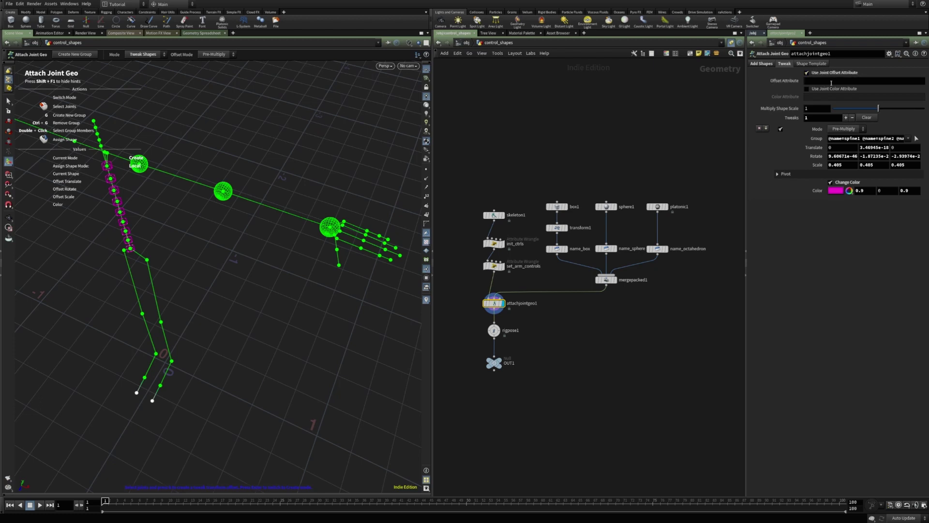
pyautogui.click(811, 81)
pyautogui.write('transform_ctrl')
pyautogui.press('Return')
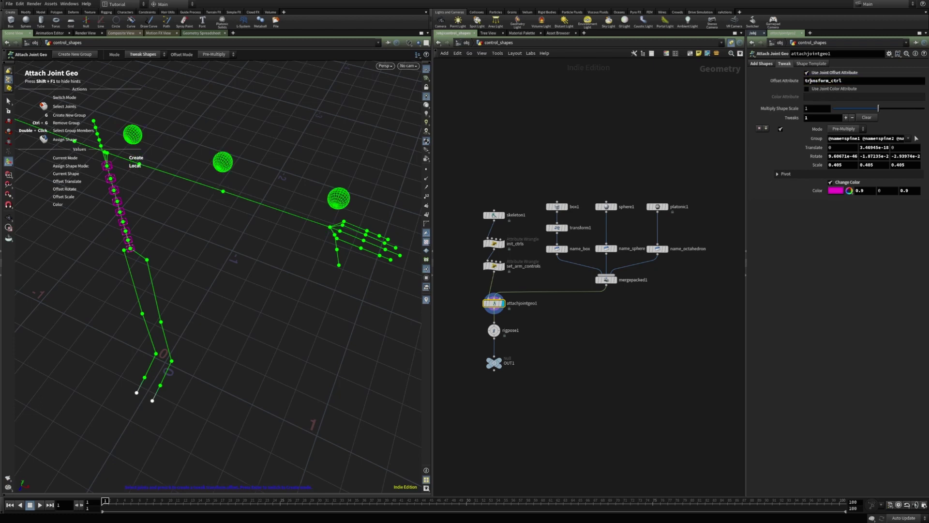
pyautogui.click(841, 88)
pyautogui.click(814, 97)
pyautogui.write('color_ctrl')
pyautogui.press('Return')
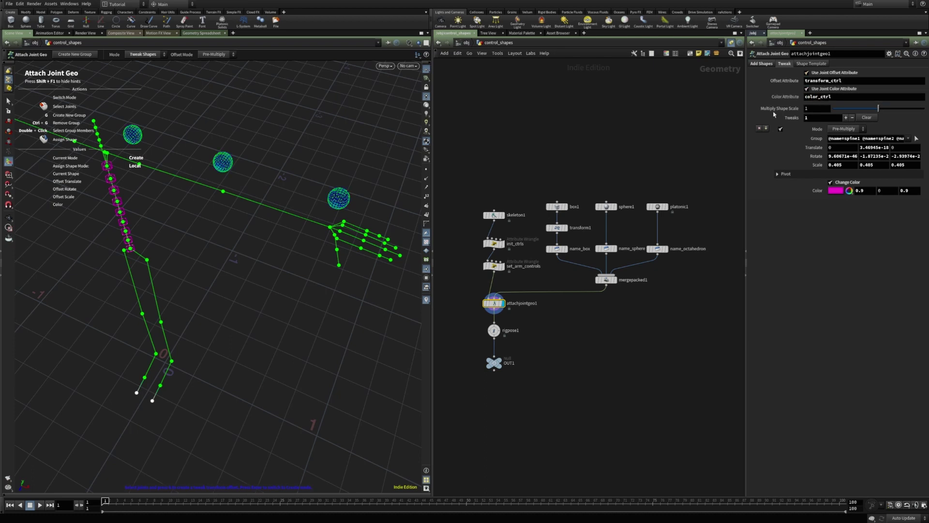
# Display rigpose1 and inspect the blue arm control spheres in the viewport.
pyautogui.click(493, 331)
pyautogui.click(504, 330)
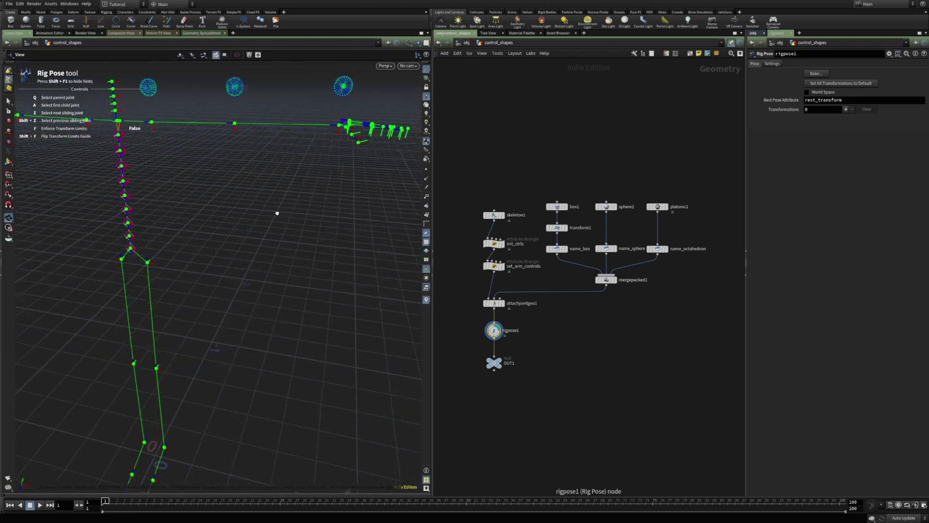
pyautogui.keyDown('alt'); pyautogui.moveTo(354, 206); pyautogui.dragTo(276, 206); pyautogui.keyUp('alt')
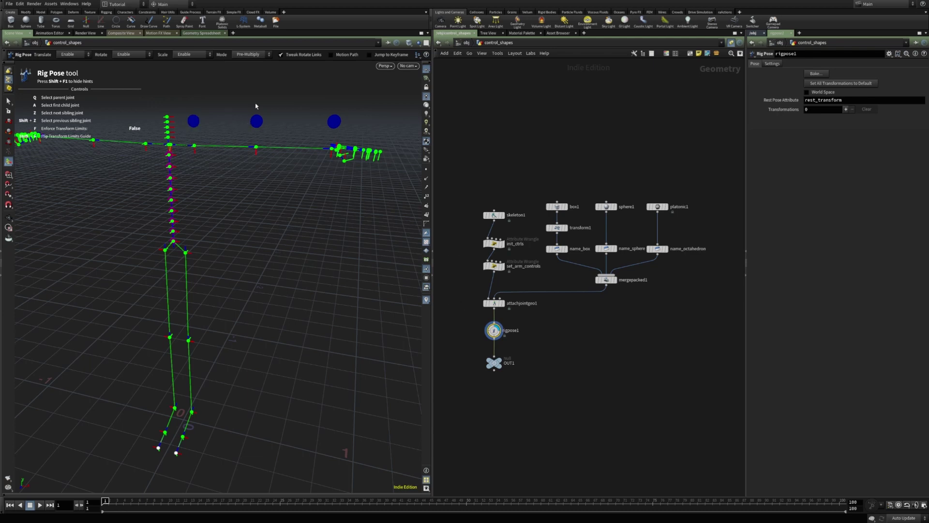
pyautogui.moveTo(448, 260); pyautogui.dragTo(509, 286)
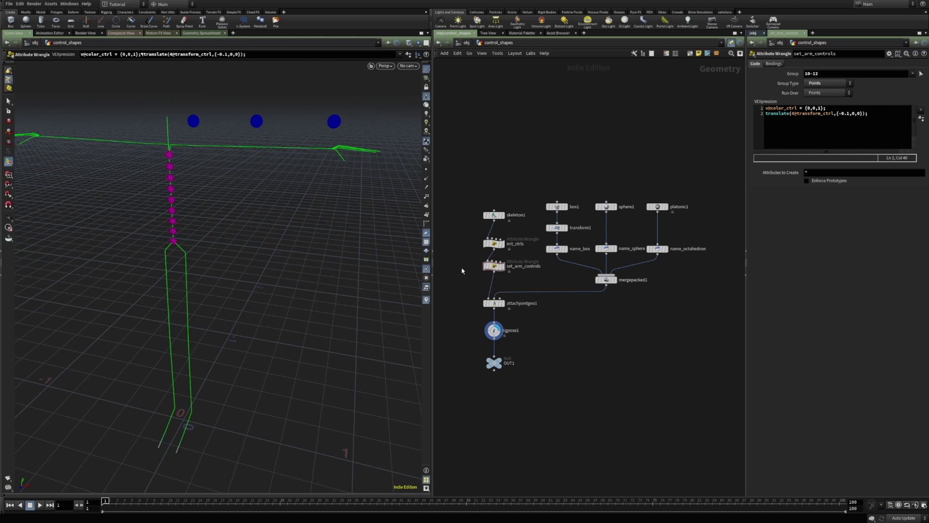
pyautogui.click(463, 271)
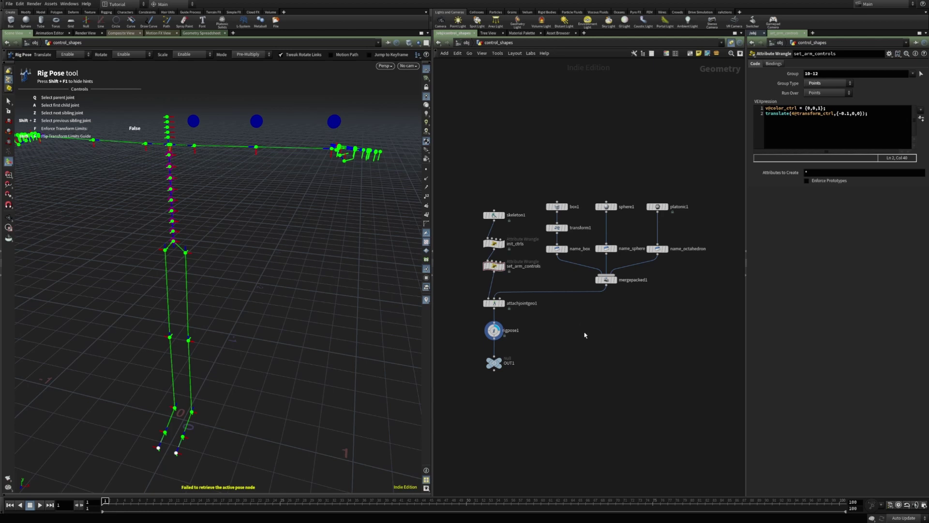
pyautogui.moveTo(469, 151); pyautogui.dragTo(711, 404)
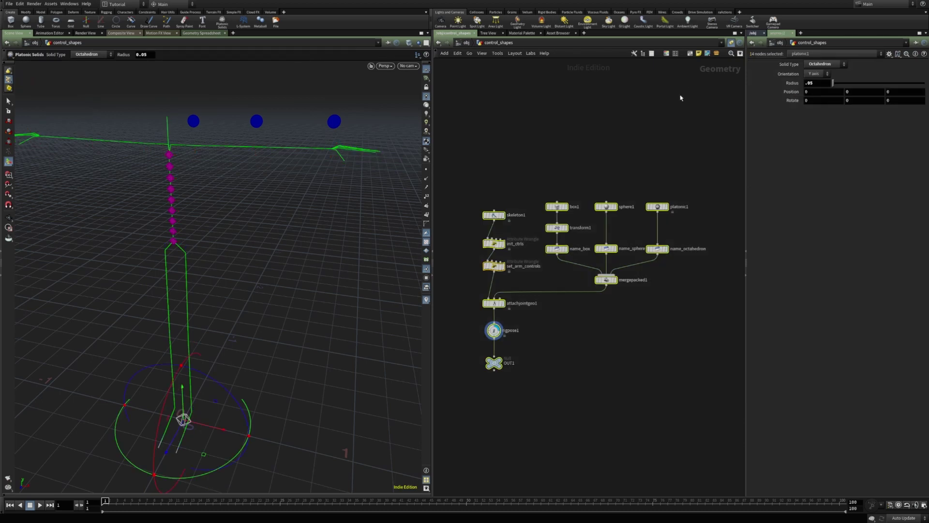
# Wrap the selected rig nodes in a network box and position it.
pyautogui.click(689, 53)
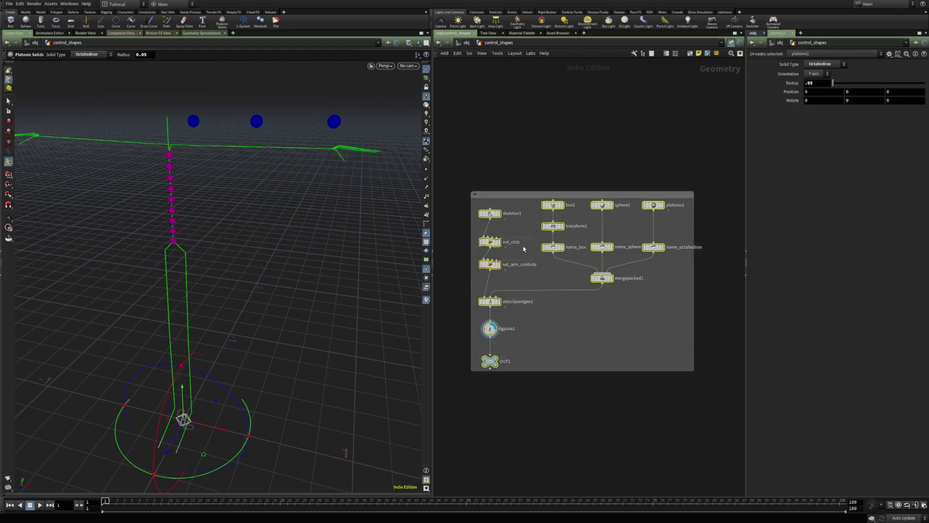
pyautogui.scroll(-3, 556, 327)
pyautogui.moveTo(560, 326); pyautogui.dragTo(508, 330)
pyautogui.moveTo(552, 352); pyautogui.dragTo(557, 350)
# Paste a copy of the boxed network, move its lower nodes down, and select both wrangles.
pyautogui.hotkey('ctrl', 'c')
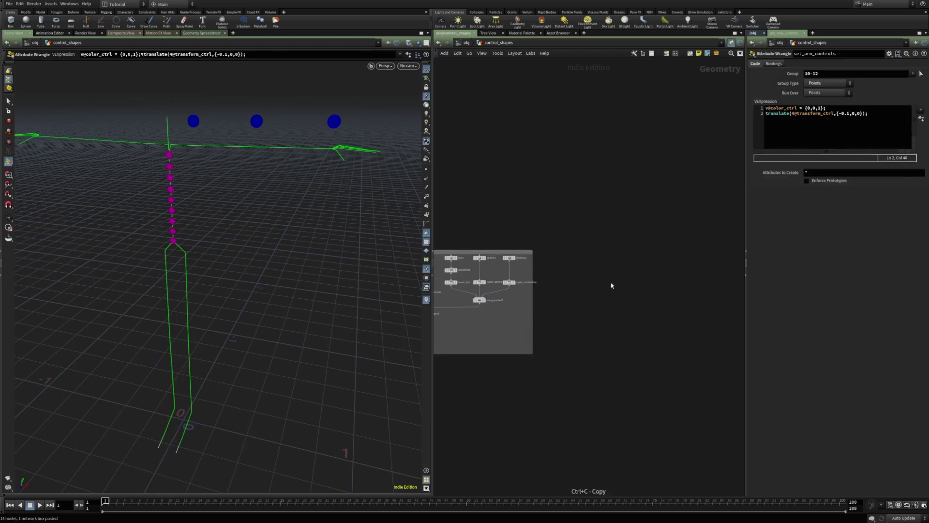
pyautogui.moveTo(589, 265); pyautogui.dragTo(625, 258)
pyautogui.scroll(3, 623, 315)
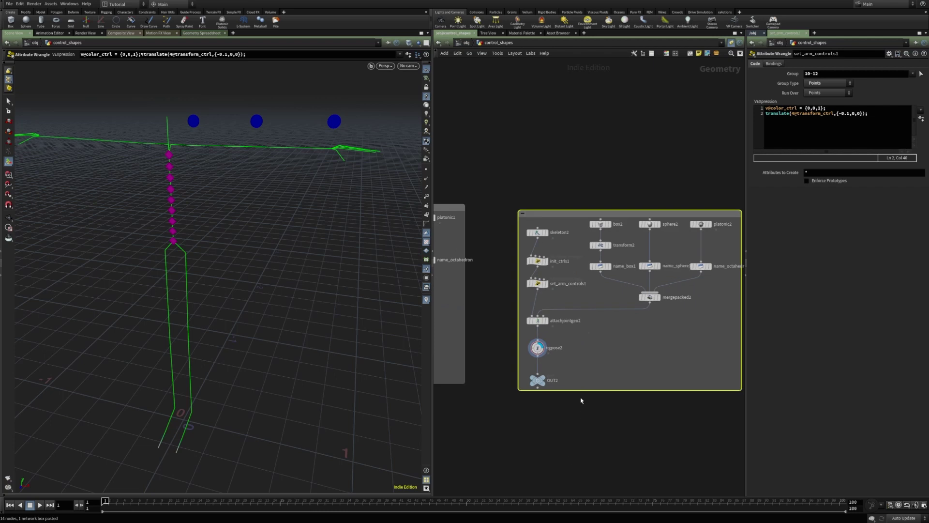
pyautogui.moveTo(582, 399); pyautogui.dragTo(524, 330)
pyautogui.moveTo(557, 403); pyautogui.dragTo(539, 388)
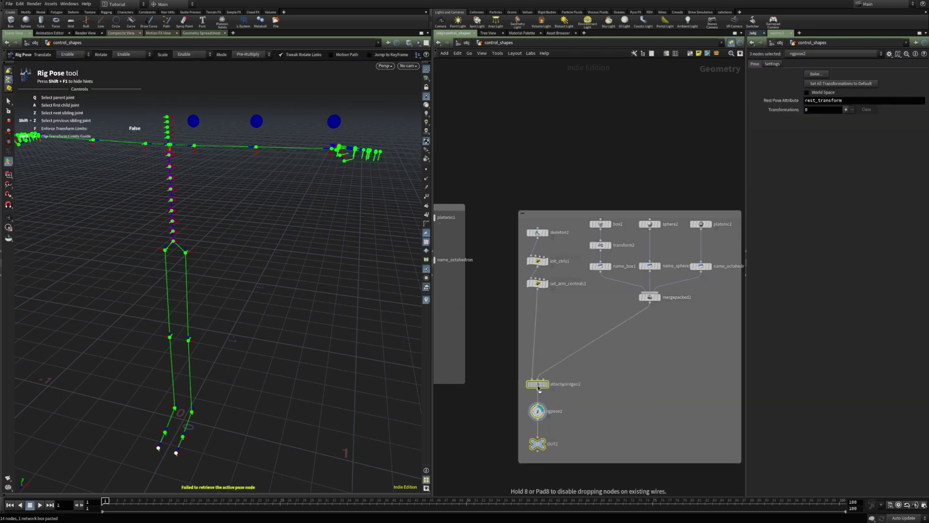
pyautogui.click(632, 351)
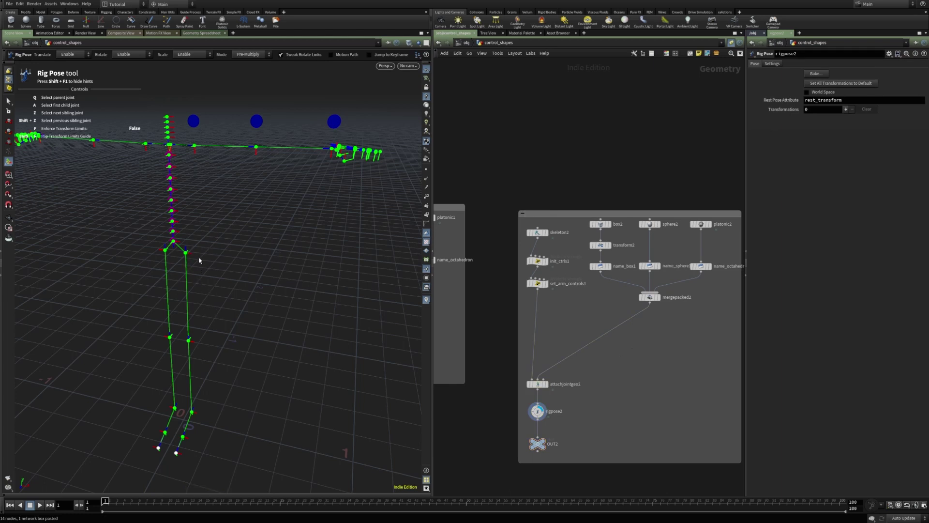
pyautogui.keyDown('alt'); pyautogui.moveTo(185, 279); pyautogui.dragTo(203, 249); pyautogui.keyUp('alt')
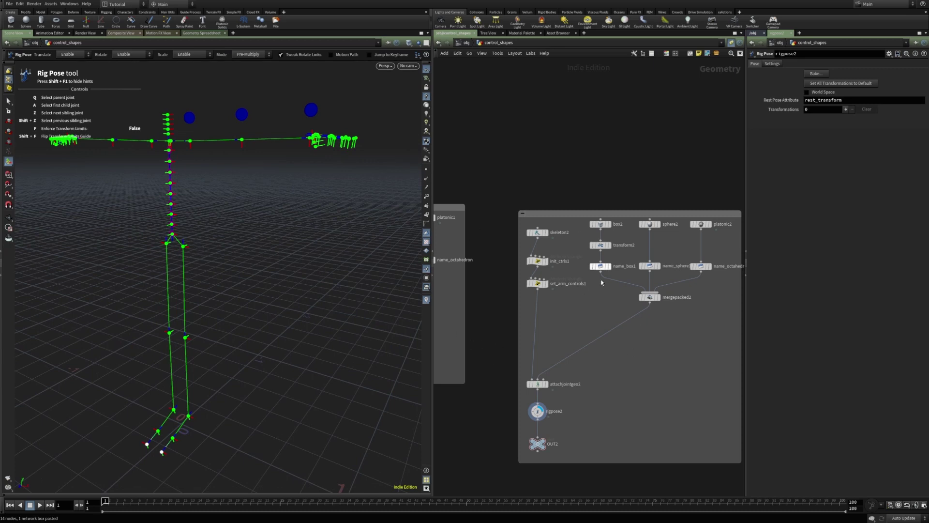
pyautogui.moveTo(569, 309); pyautogui.dragTo(518, 247)
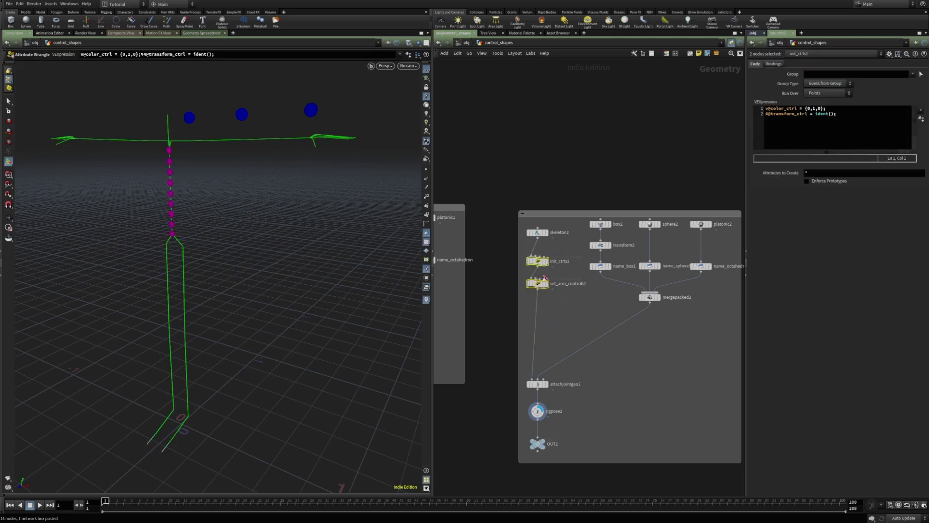
# Delete the two wrangles and remove the spine Tweak entry on attachjointgeo2.
pyautogui.click(532, 347)
pyautogui.moveTo(511, 368); pyautogui.dragTo(585, 401)
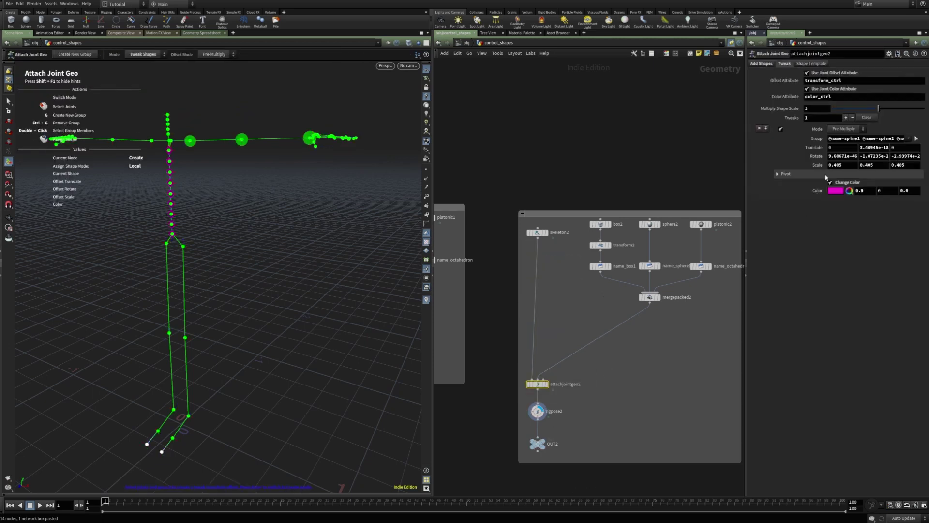
pyautogui.click(759, 129)
pyautogui.click(762, 63)
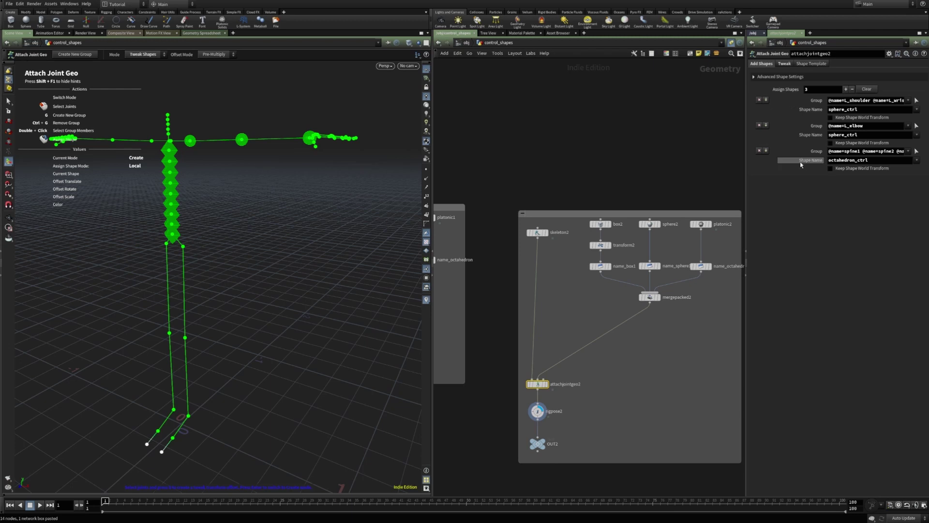
pyautogui.click(638, 366)
# Delete transform2 and widen the network box to fit the remaining nodes.
pyautogui.click(601, 244)
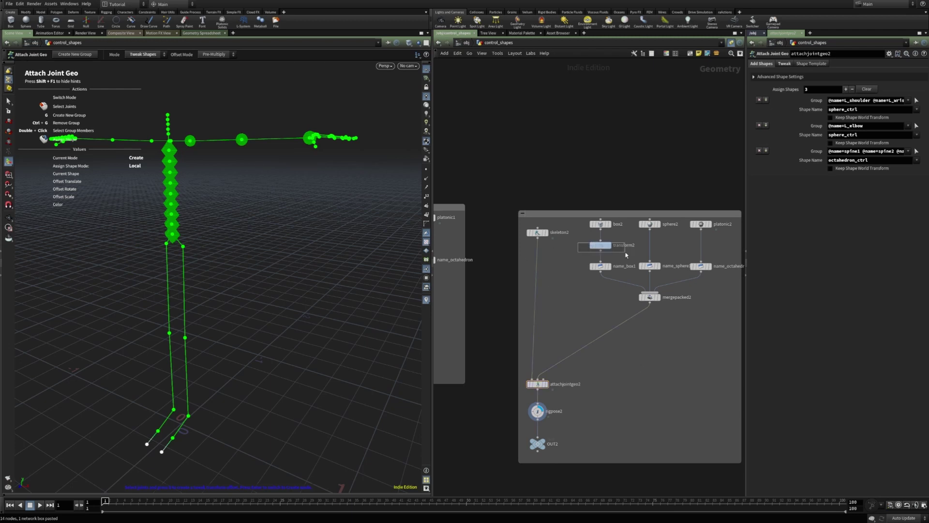
pyautogui.press('Delete')
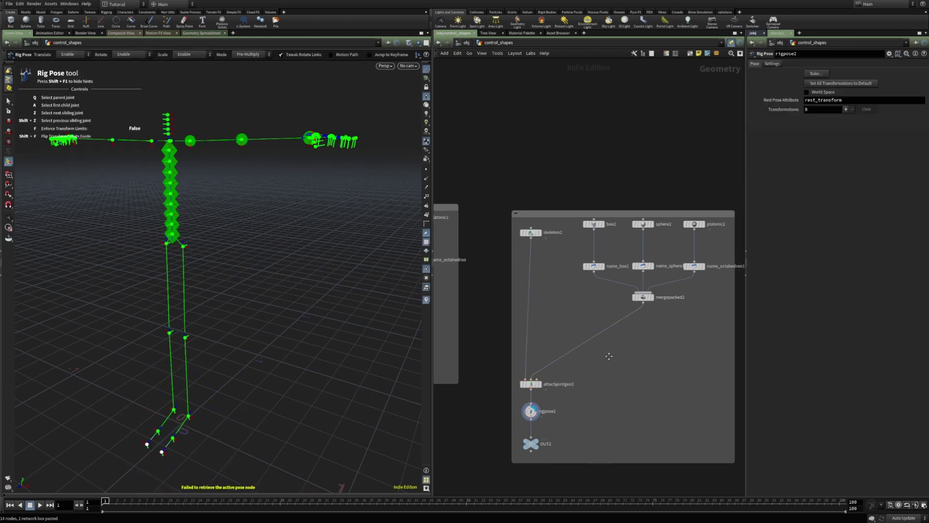
pyautogui.moveTo(624, 354); pyautogui.dragTo(560, 353, button='middle')
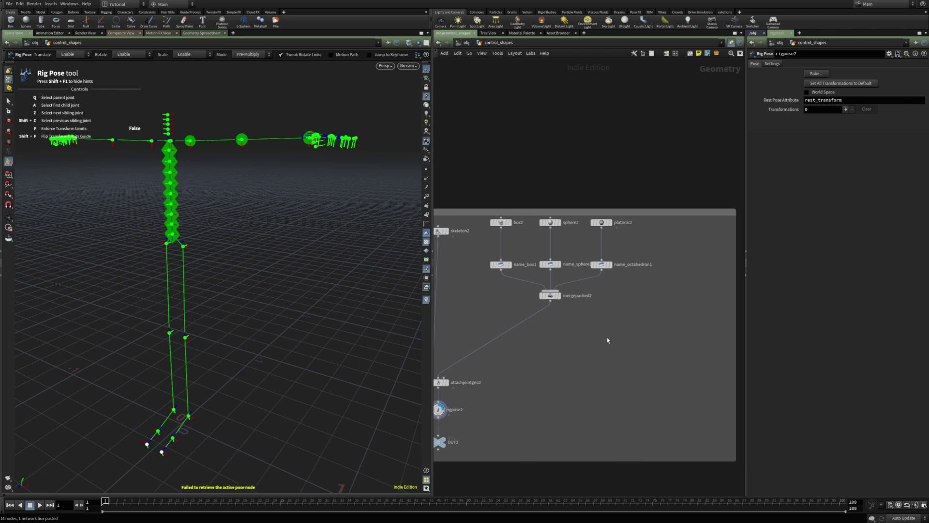
pyautogui.scroll(-2, 600, 336)
pyautogui.moveTo(716, 334); pyautogui.dragTo(726, 334)
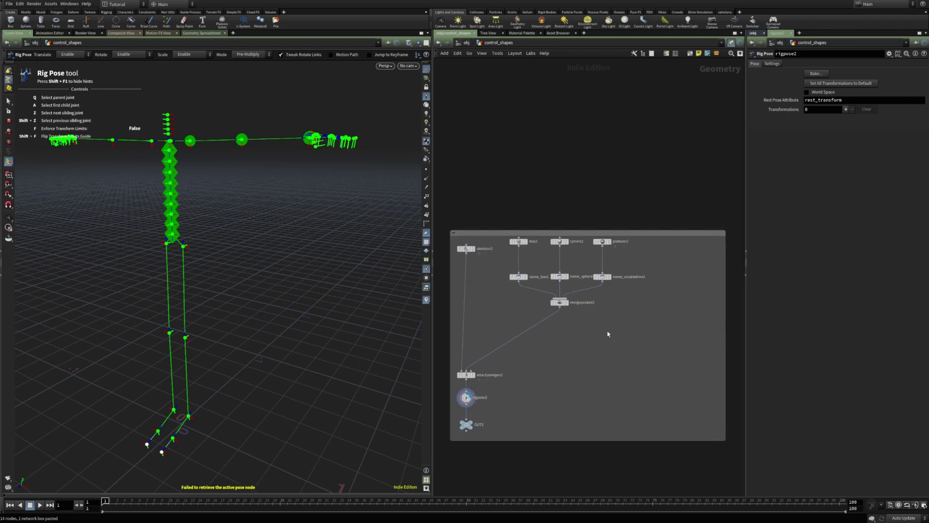
pyautogui.click(560, 302)
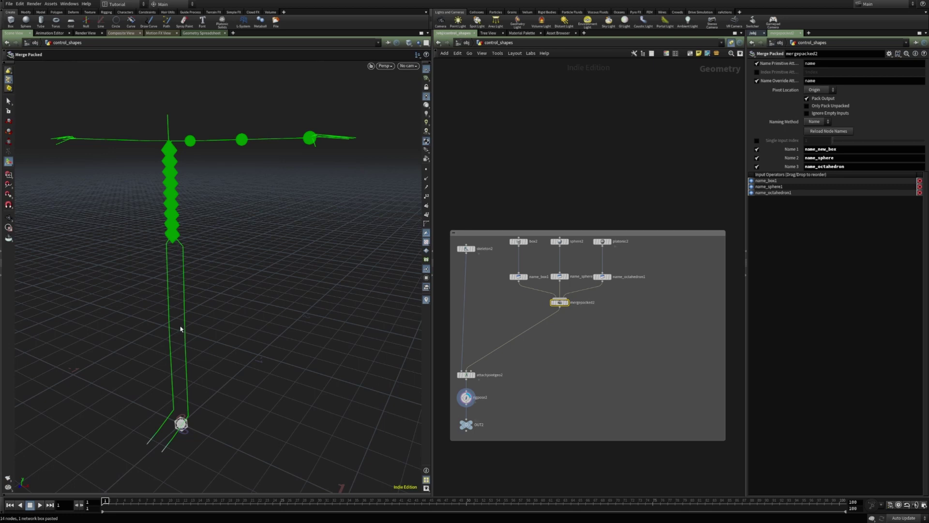
# Copy box2 as box3 and move it up to hip height and forward in Z.
pyautogui.moveTo(519, 242)
pyautogui.keyDown('alt'); pyautogui.moveTo(520, 243); pyautogui.dragTo(642, 307); pyautogui.keyUp('alt')
pyautogui.moveTo(182, 390); pyautogui.dragTo(170, 213)
pyautogui.hotkey('space', '4')
pyautogui.press('Escape')
pyautogui.scroll(3, 227, 234)
pyautogui.press('Return')
pyautogui.moveTo(222, 196); pyautogui.dragTo(163, 188)
pyautogui.hotkey('space', '1')
pyautogui.moveTo(232, 253); pyautogui.dragTo(257, 295)
# Center the hip box sideways in front view and fine-tune its position.
pyautogui.press('Return')
pyautogui.hotkey('space', '3')
pyautogui.moveTo(233, 226); pyautogui.dragTo(234, 223)
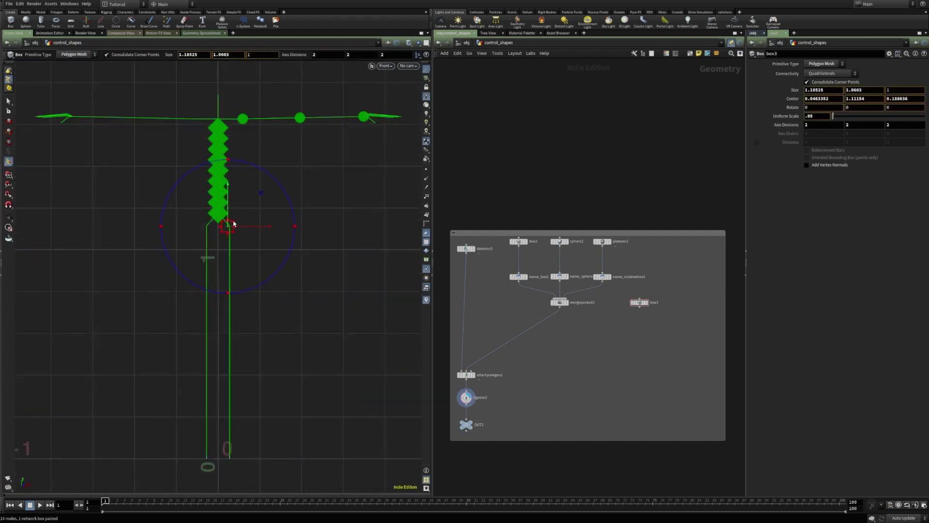
pyautogui.hotkey('ctrl', 'z')
pyautogui.hotkey('ctrl', 'z')
pyautogui.hotkey('ctrl', 'z')
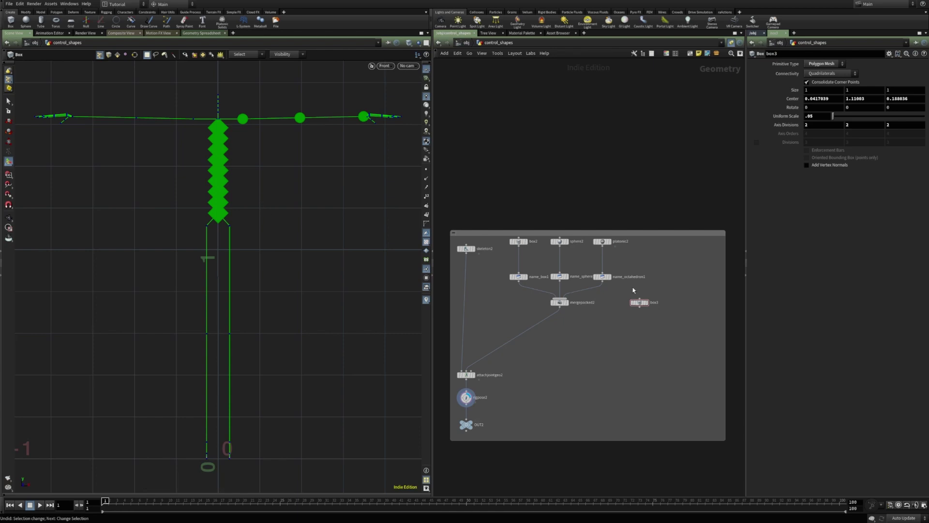
pyautogui.press('Return')
pyautogui.moveTo(266, 195); pyautogui.dragTo(272, 195, button='middle')
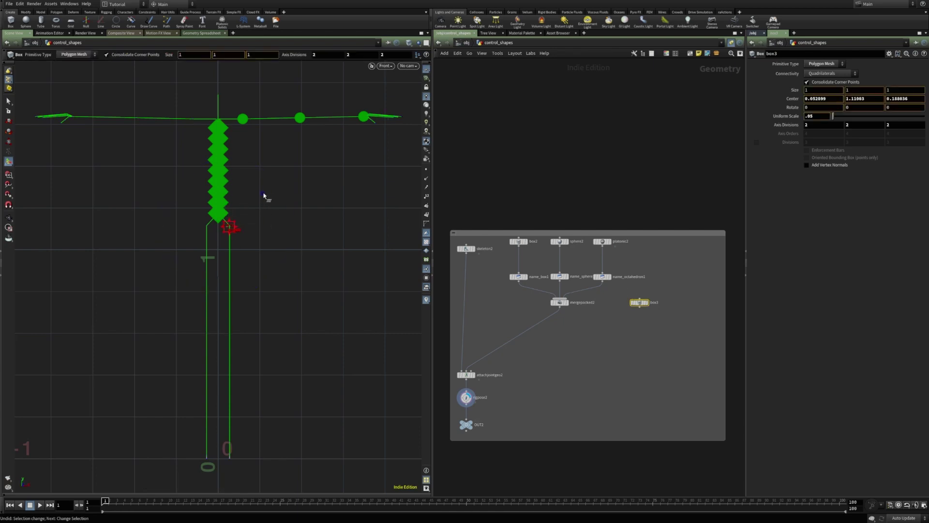
pyautogui.hotkey('space', '4')
pyautogui.moveTo(129, 210); pyautogui.dragTo(172, 213, button='middle')
# Append a Name node to box3 that names it hip_ctrl.
pyautogui.click(639, 307)
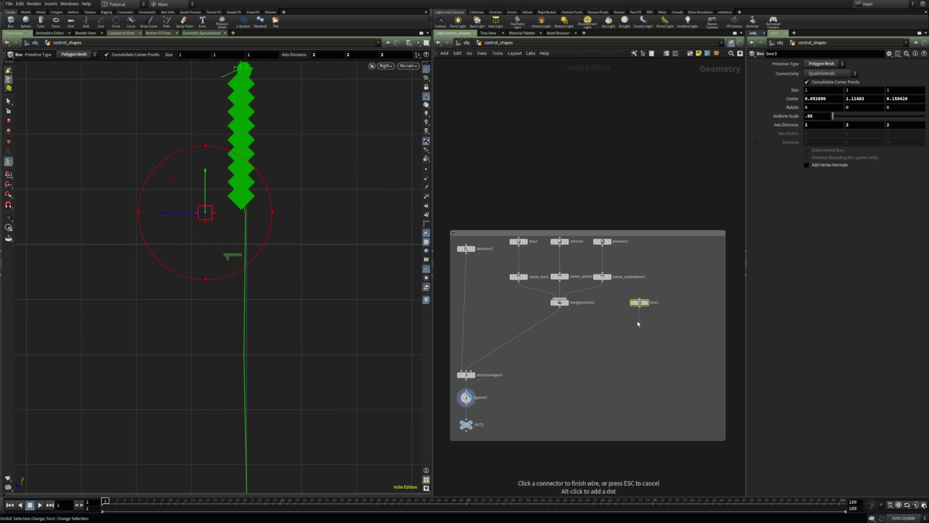
pyautogui.click(639, 324)
pyautogui.write('name')
pyautogui.press('Return')
pyautogui.click(638, 323)
pyautogui.click(842, 118)
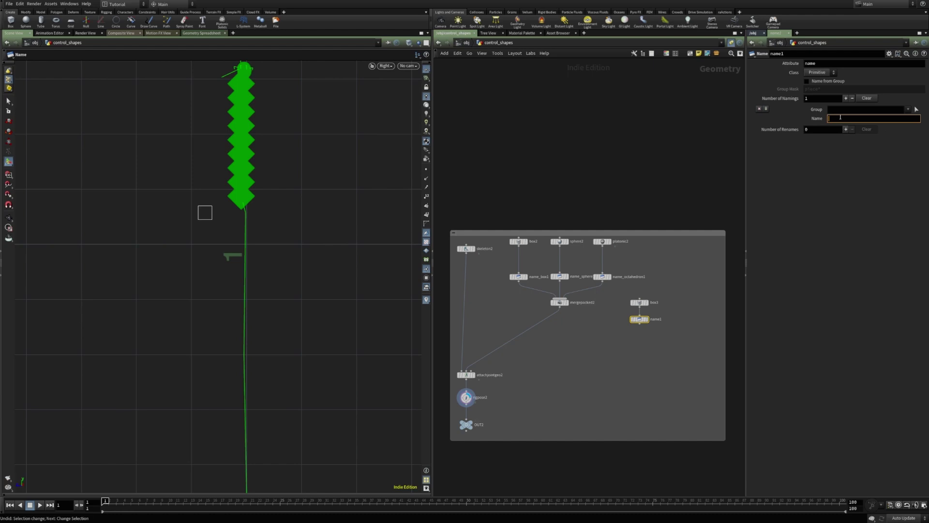
pyautogui.write('hip_ctrl')
pyautogui.press('Return')
# Duplicate the box/name pair, lower box4 to the knee, and name it knee_ctrl.
pyautogui.keyDown('shift'); pyautogui.click(640, 303); pyautogui.keyUp('shift')
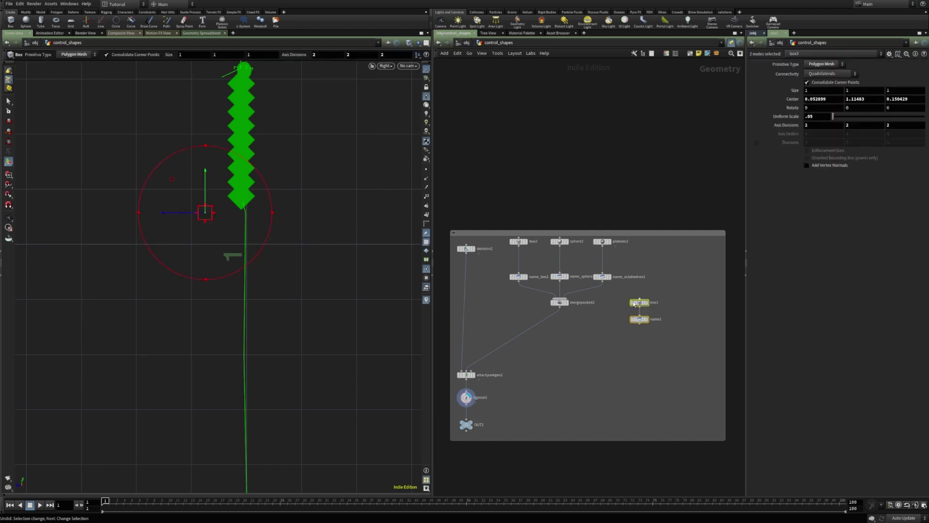
pyautogui.moveTo(641, 305); pyautogui.dragTo(680, 309)
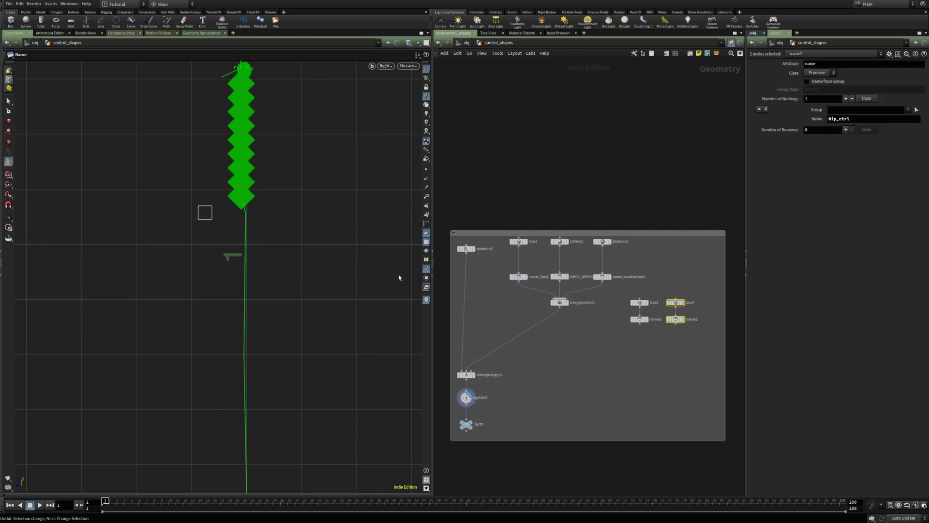
pyautogui.click(675, 303)
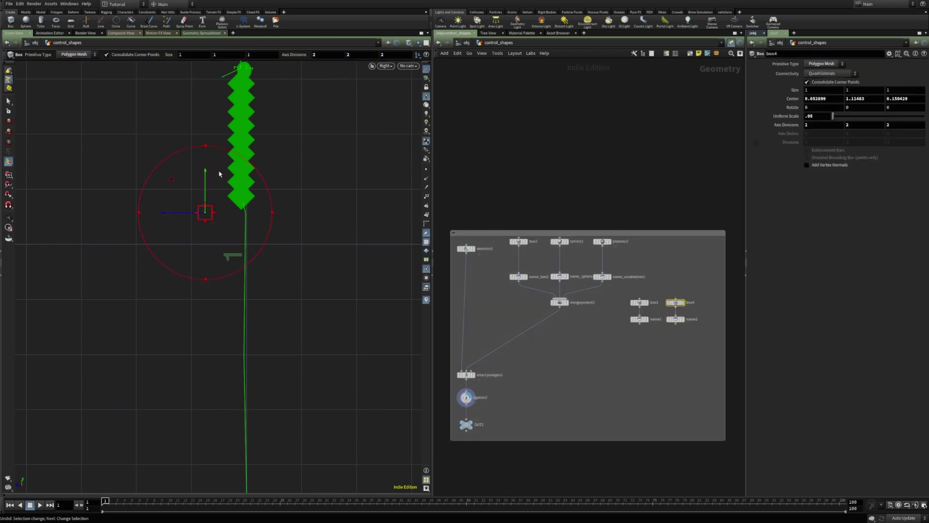
pyautogui.moveTo(207, 186); pyautogui.dragTo(209, 317)
pyautogui.click(686, 329)
pyautogui.click(676, 319)
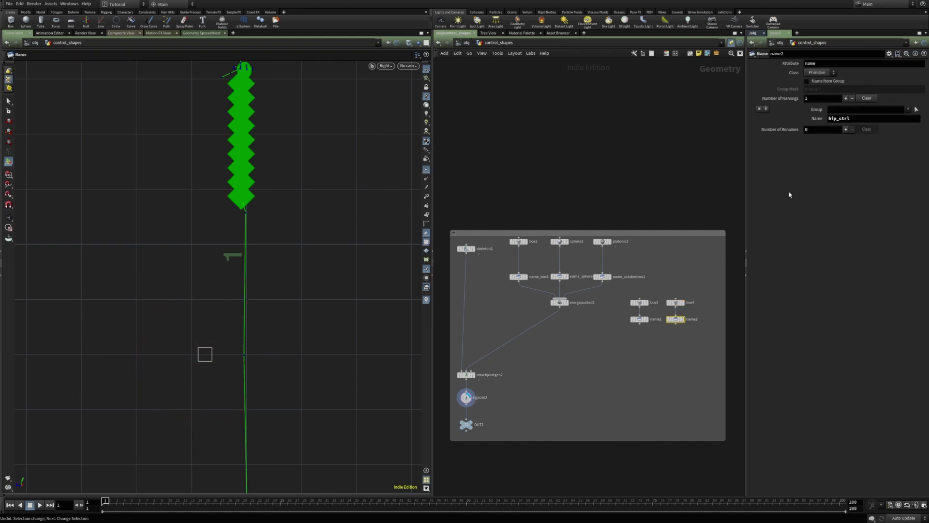
pyautogui.write('knee_')
pyautogui.press('Return')
# Duplicate the pair again and move box5 down and forward to the ankle.
pyautogui.moveTo(707, 344); pyautogui.dragTo(712, 319)
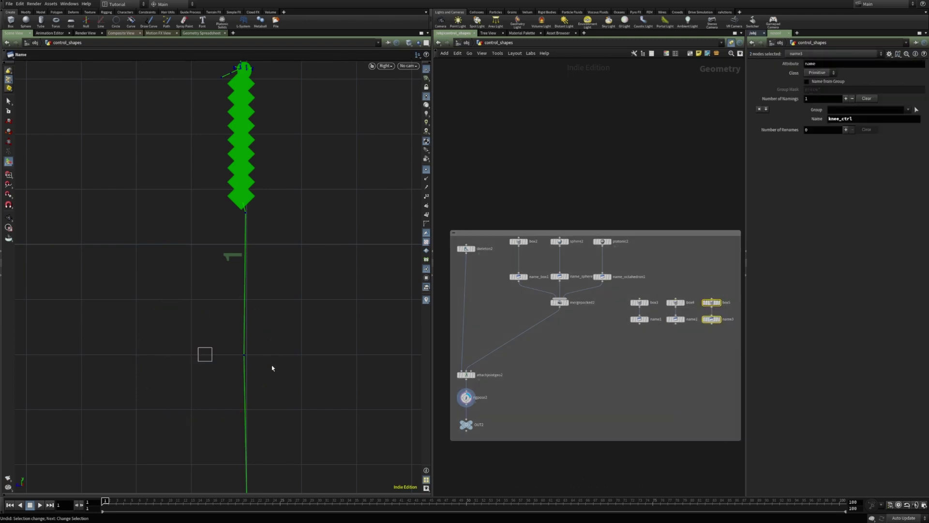
pyautogui.click(710, 302)
pyautogui.press('Return')
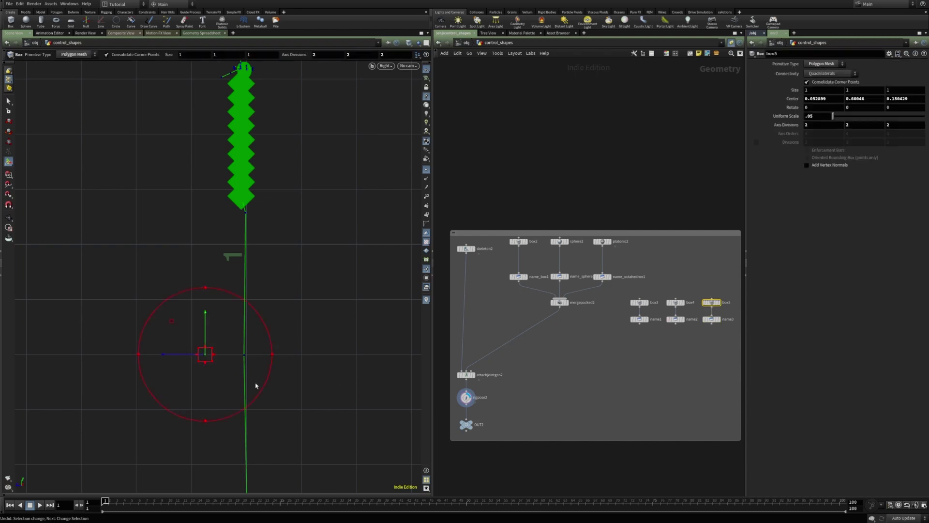
pyautogui.moveTo(255, 385); pyautogui.dragTo(305, 297, button='middle')
pyautogui.moveTo(211, 219); pyautogui.dragTo(232, 360)
pyautogui.moveTo(194, 402); pyautogui.dragTo(205, 398)
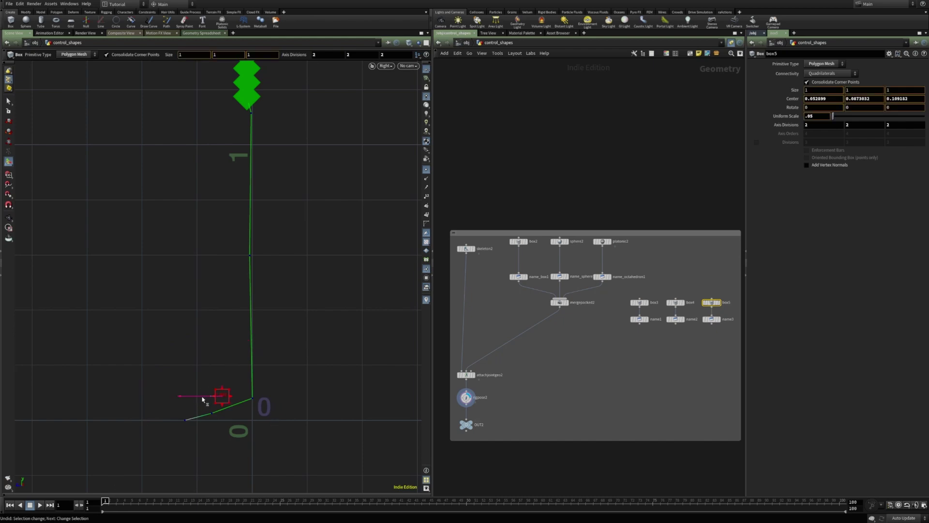
pyautogui.click(711, 319)
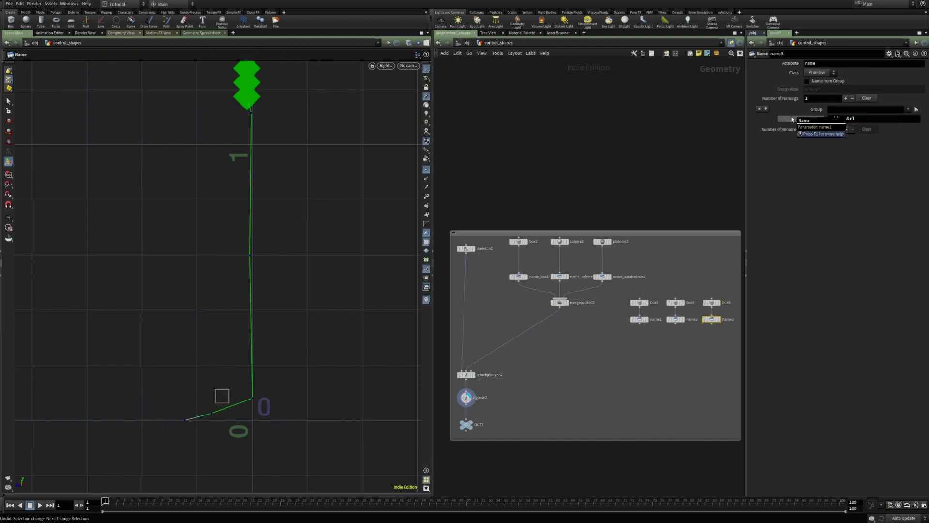
# Add a Merge node to the network.
pyautogui.press('Tab')
pyautogui.write('merge')
pyautogui.press('Return')
pyautogui.click(664, 349)
# Connect name1, name2 and name3 into merge1.
pyautogui.moveTo(613, 310); pyautogui.dragTo(729, 333)
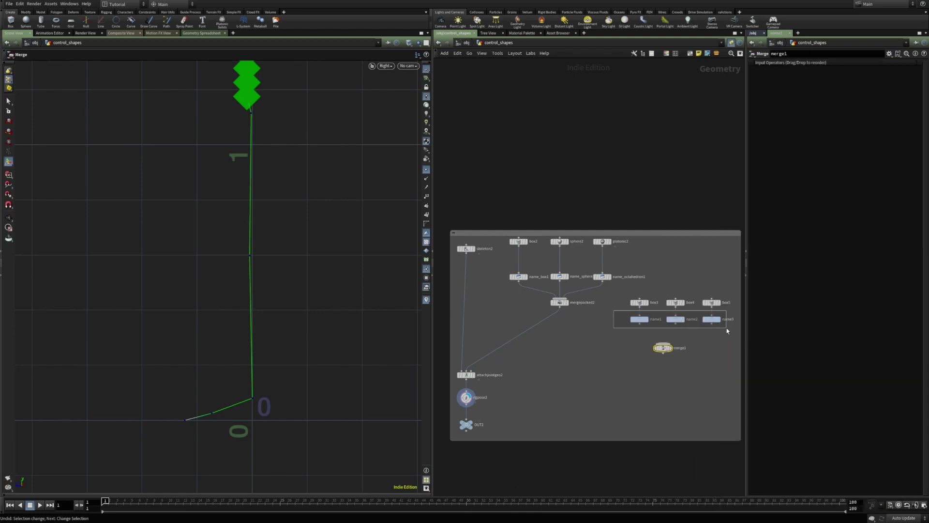
pyautogui.moveTo(639, 323); pyautogui.dragTo(676, 343)
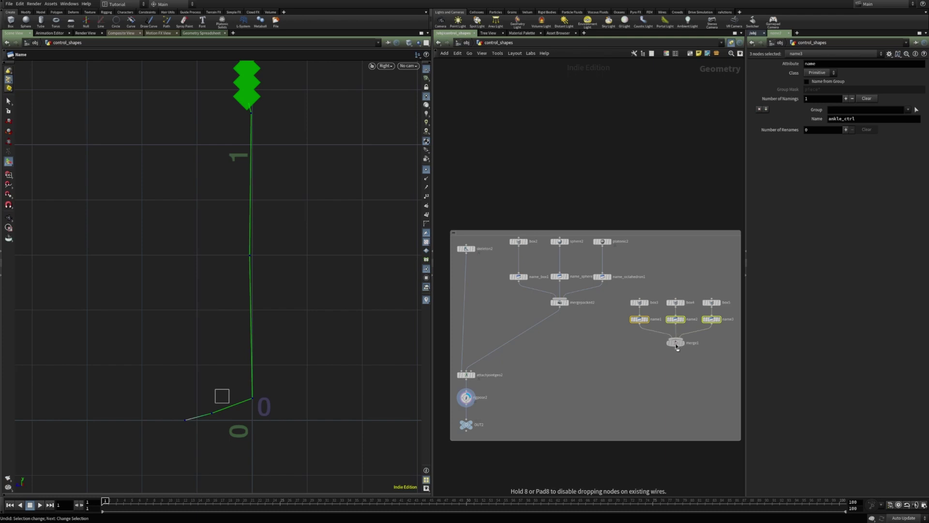
pyautogui.click(687, 375)
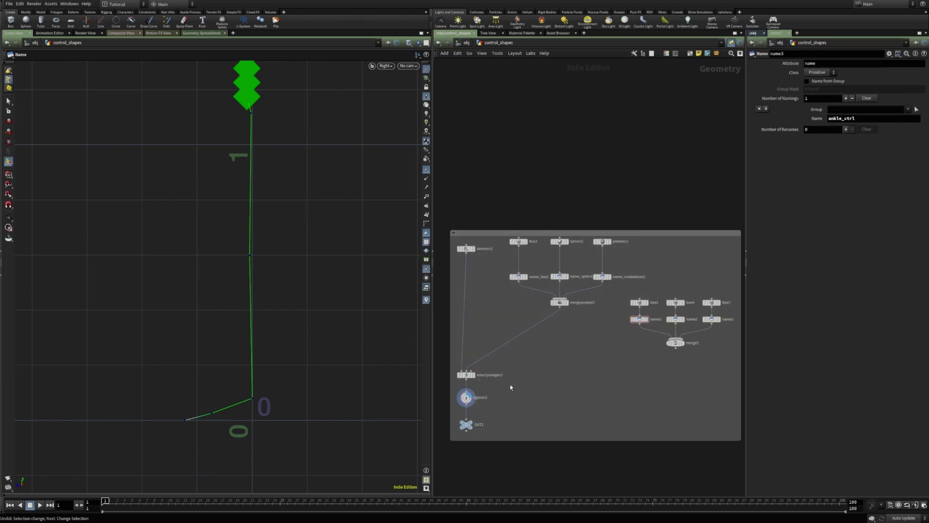
# Review the advanced shape settings on attachjointgeo2.
pyautogui.click(466, 374)
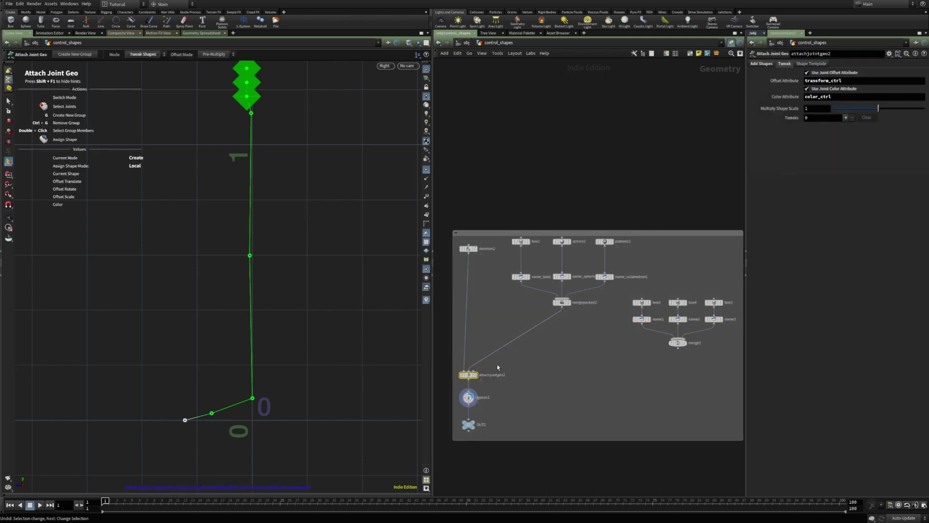
pyautogui.click(761, 63)
pyautogui.click(757, 78)
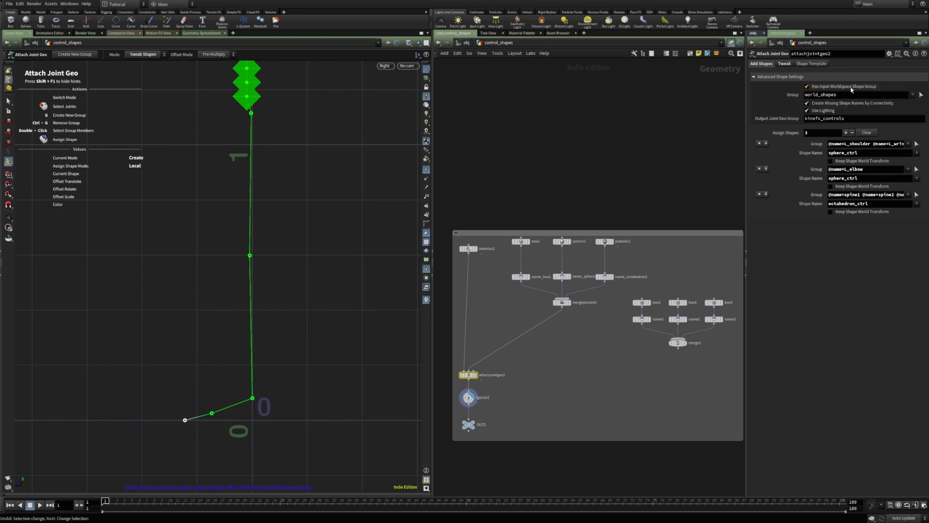
# Add a Group Create node (group1) beneath merge1.
pyautogui.moveTo(468, 377)
pyautogui.click(677, 347)
pyautogui.click(678, 379)
pyautogui.write('group')
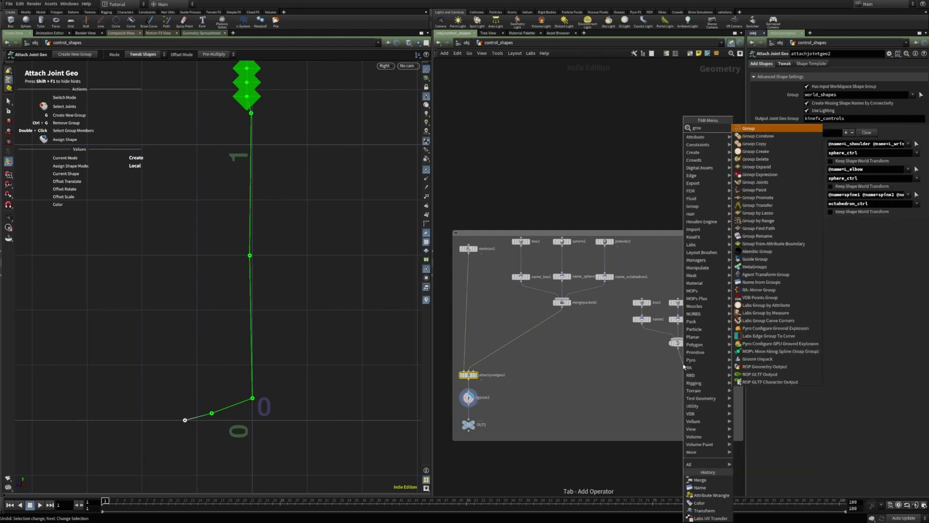
pyautogui.press('Return')
pyautogui.moveTo(684, 366); pyautogui.dragTo(679, 366)
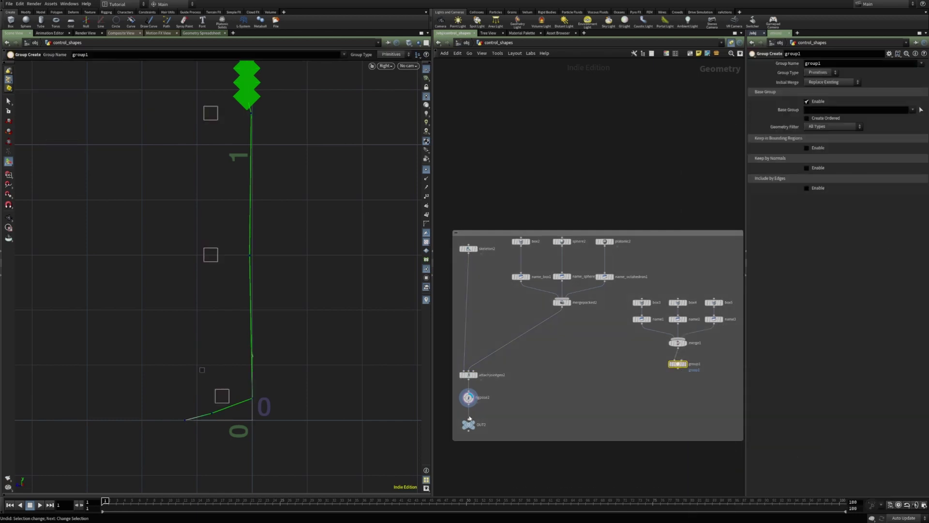
# Copy world_shapes from attachjointgeo2's group field into group1's Group Name.
pyautogui.click(472, 375)
pyautogui.scroll(1, 762, 67)
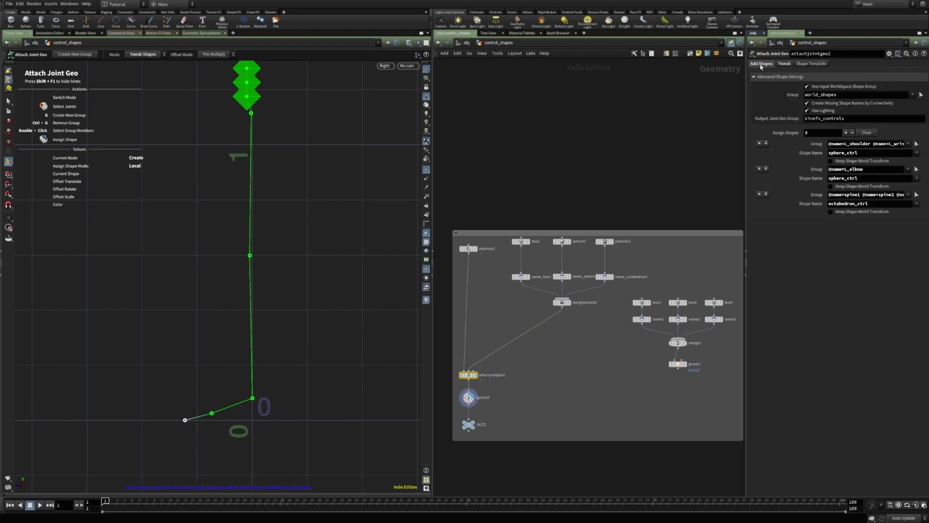
pyautogui.click(856, 96)
pyautogui.hotkey('ctrl', 'c')
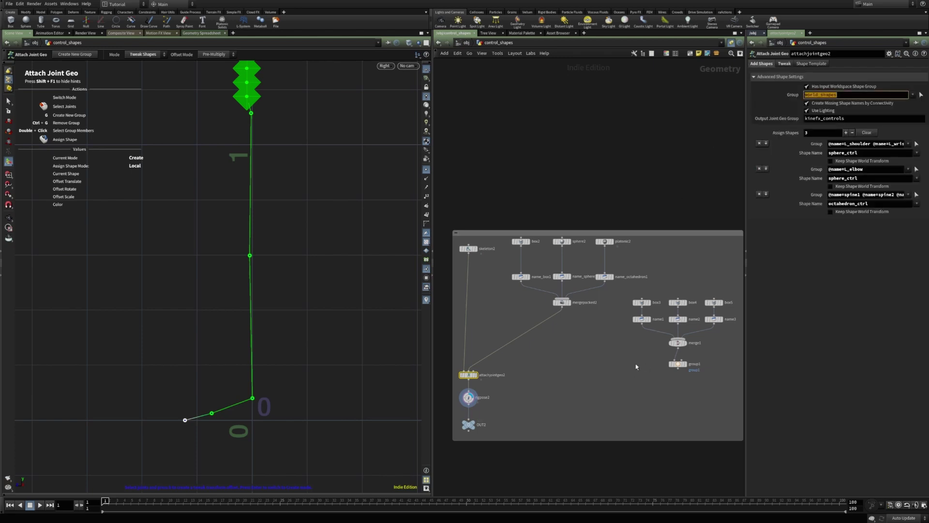
pyautogui.click(678, 363)
pyautogui.doubleClick(814, 63)
pyautogui.hotkey('ctrl', 'v')
pyautogui.press('Return')
pyautogui.click(468, 375)
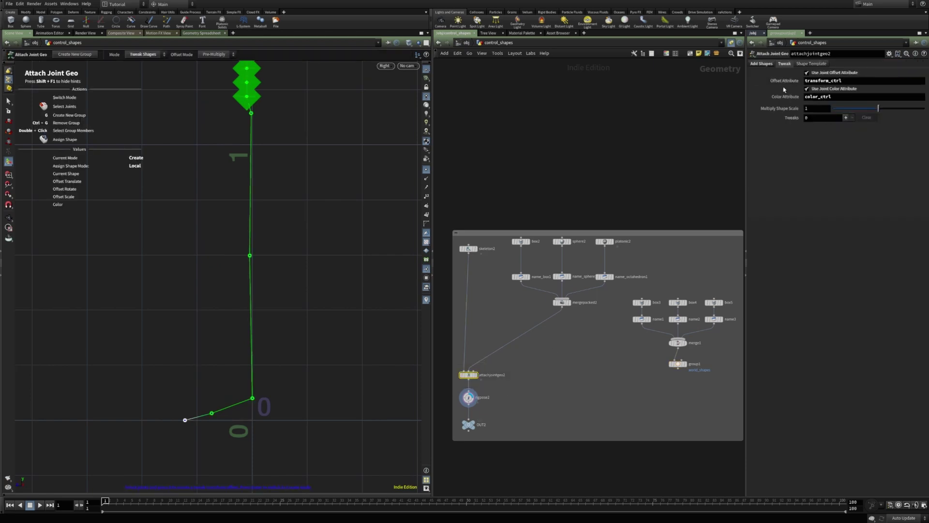
pyautogui.click(833, 77)
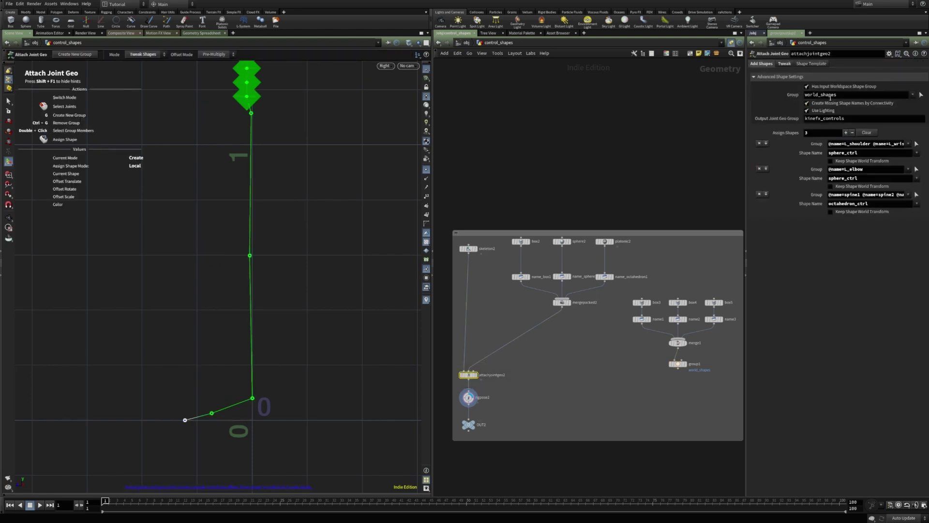
# Add a Merge node below mergepacked2 and wire group1 into it.
pyautogui.press('Tab')
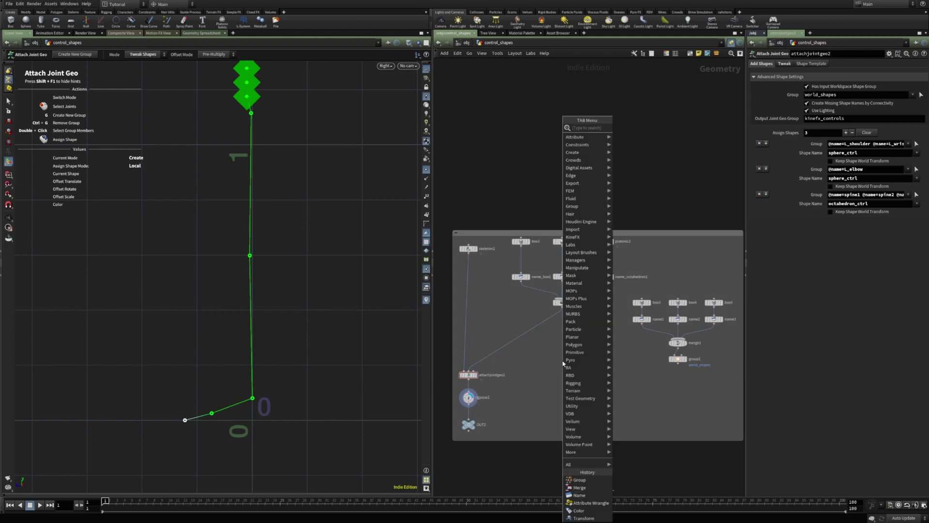
pyautogui.write('merge')
pyautogui.press('Return')
pyautogui.click(562, 359)
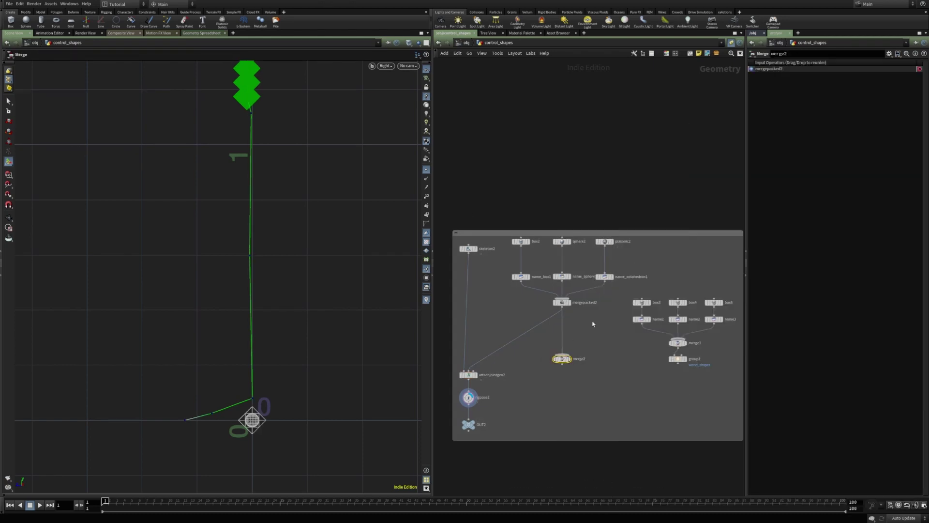
pyautogui.moveTo(562, 353); pyautogui.dragTo(677, 365)
pyautogui.moveTo(562, 358); pyautogui.dragTo(558, 357)
pyautogui.moveTo(723, 379); pyautogui.dragTo(650, 278)
pyautogui.click(579, 330)
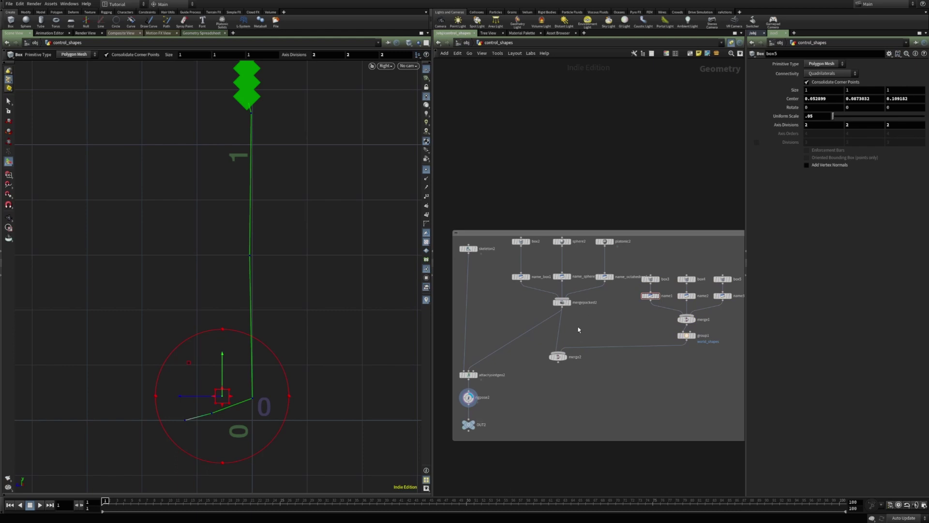
# Insert a Null named local_space_controls between mergepacked2 and the merge.
pyautogui.press('Tab')
pyautogui.write('n')
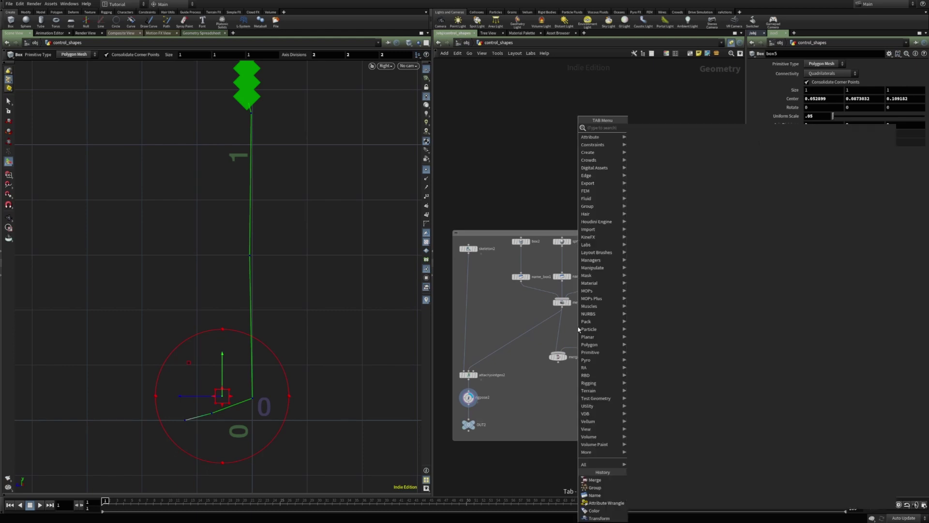
pyautogui.write('ul')
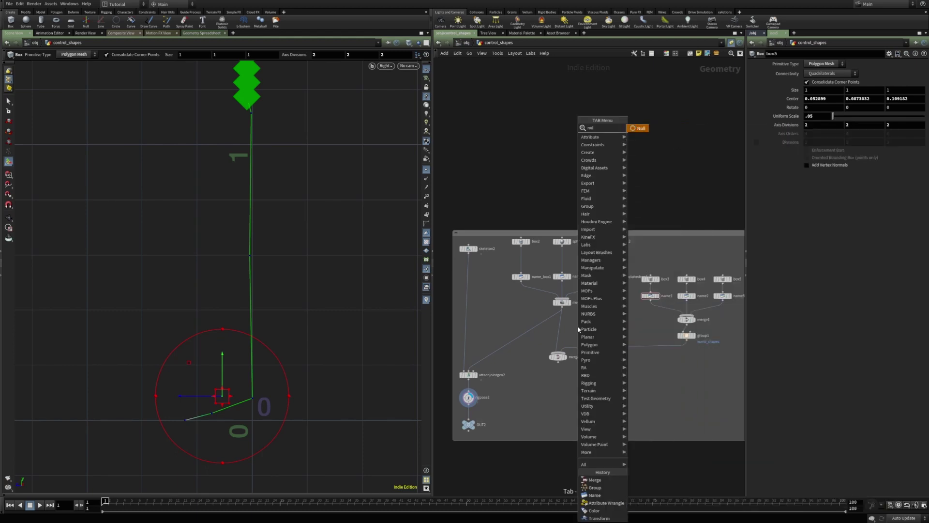
pyautogui.press('Return')
pyautogui.click(563, 326)
pyautogui.press('F2')
pyautogui.write('local_space_sontrols')
pyautogui.press('Return')
# Duplicate the null onto the group1 branch and rename it world_space_controls.
pyautogui.keyDown('alt'); pyautogui.moveTo(565, 329); pyautogui.dragTo(692, 356); pyautogui.keyUp('alt')
pyautogui.doubleClick(704, 350)
pyautogui.press('BackSpace')
pyautogui.press('BackSpace')
pyautogui.press('BackSpace')
pyautogui.press('BackSpace')
pyautogui.press('BackSpace')
pyautogui.write('world')
pyautogui.press('End')
pyautogui.press('BackSpace')
pyautogui.press('Return')
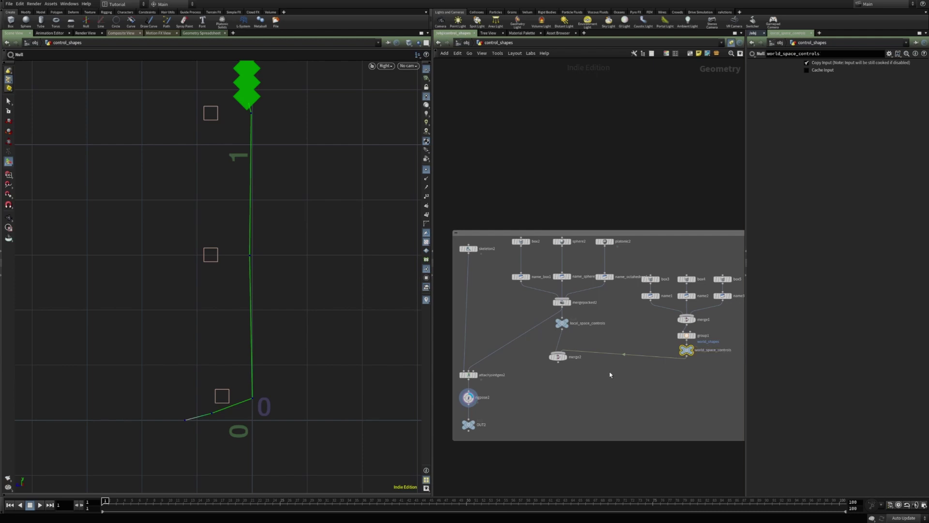
# Rename the merge to merge_local_and_world and wire it into attachjointgeo2.
pyautogui.doubleClick(575, 357)
pyautogui.write('_local_and_world')
pyautogui.press('Return')
pyautogui.click(559, 362)
pyautogui.click(469, 370)
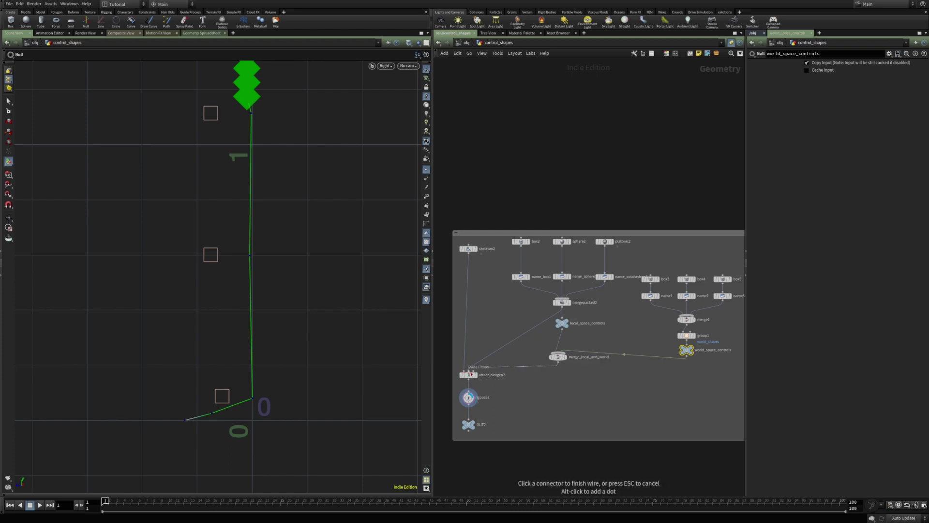
pyautogui.click(468, 376)
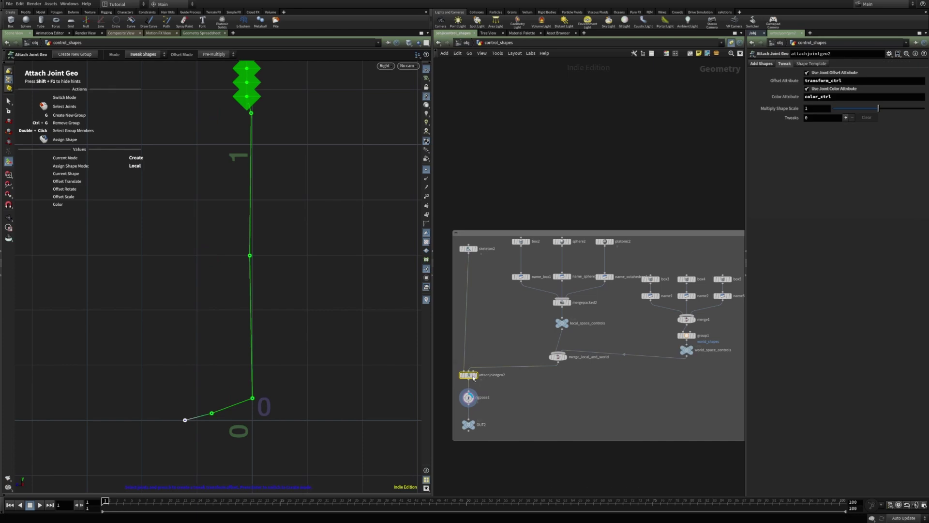
# Put the Attach Joint Geo viewport state in Assign Shapes mode with Assign in World Space on.
pyautogui.hotkey('space', '1')
pyautogui.moveTo(232, 325); pyautogui.dragTo(275, 294)
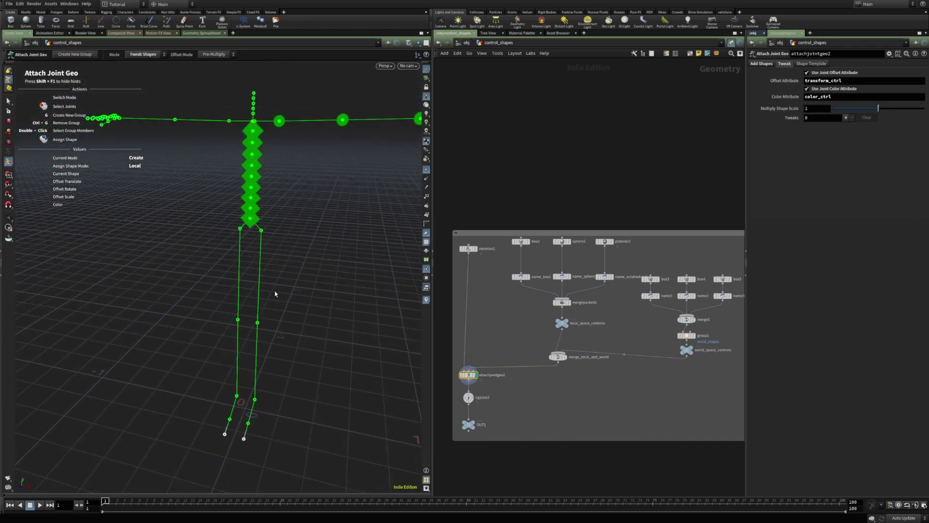
pyautogui.click(145, 54)
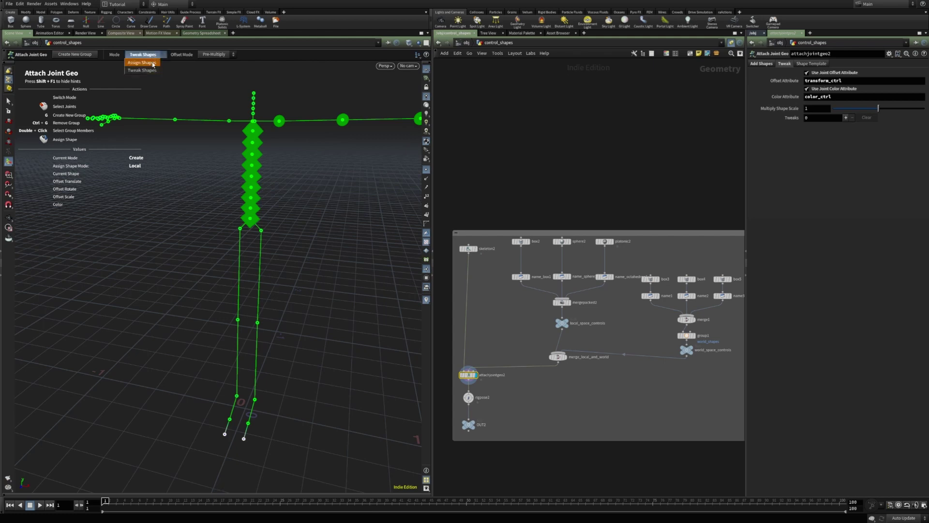
pyautogui.click(143, 63)
pyautogui.moveTo(305, 263); pyautogui.dragTo(282, 259, button='middle')
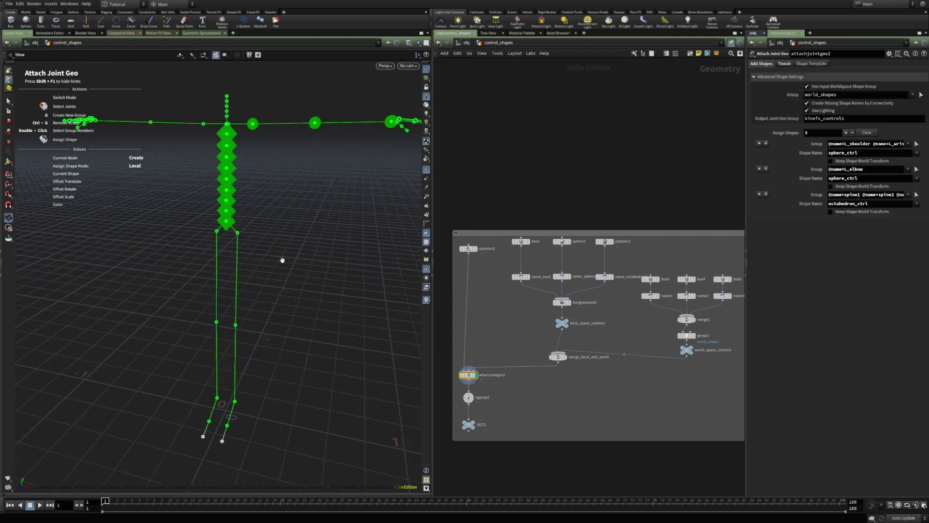
pyautogui.click(194, 55)
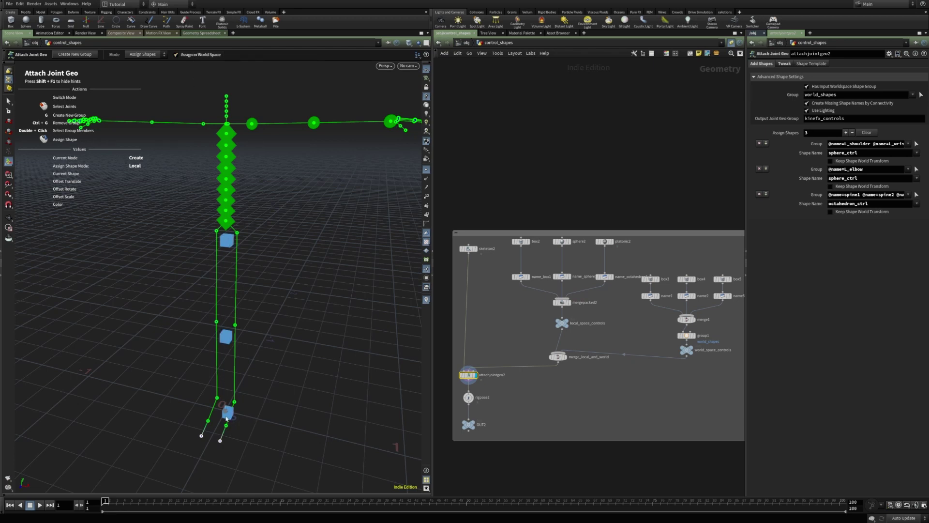
pyautogui.hotkey('ctrl', 'z')
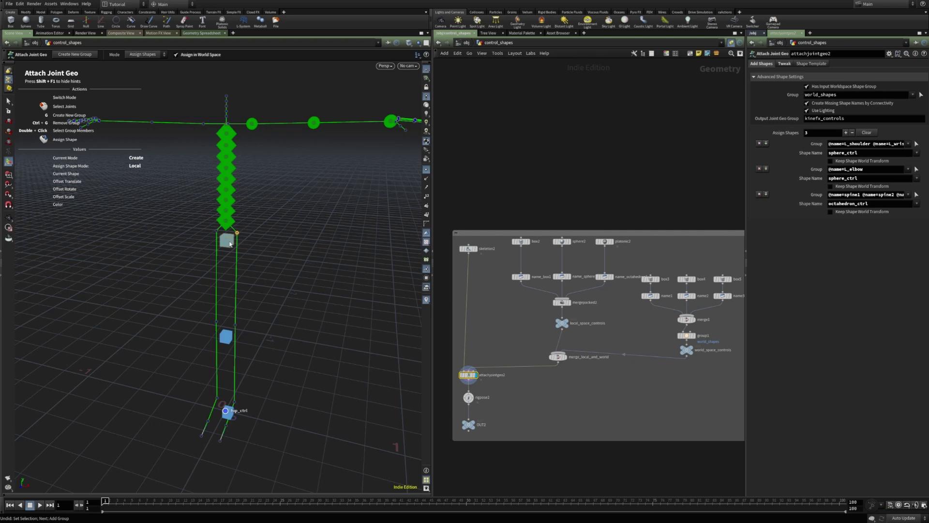
# Assign hip_ctrl, knee_ctrl and ankle_ctrl boxes to the L_leg hip, knee and ankle joints.
pyautogui.click(228, 242)
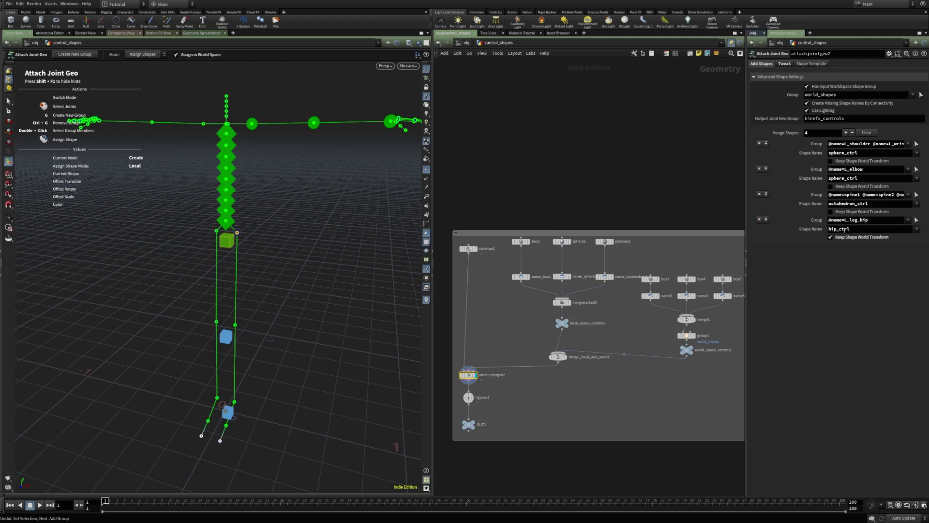
pyautogui.keyDown('alt'); pyautogui.moveTo(239, 244); pyautogui.dragTo(224, 243); pyautogui.keyUp('alt')
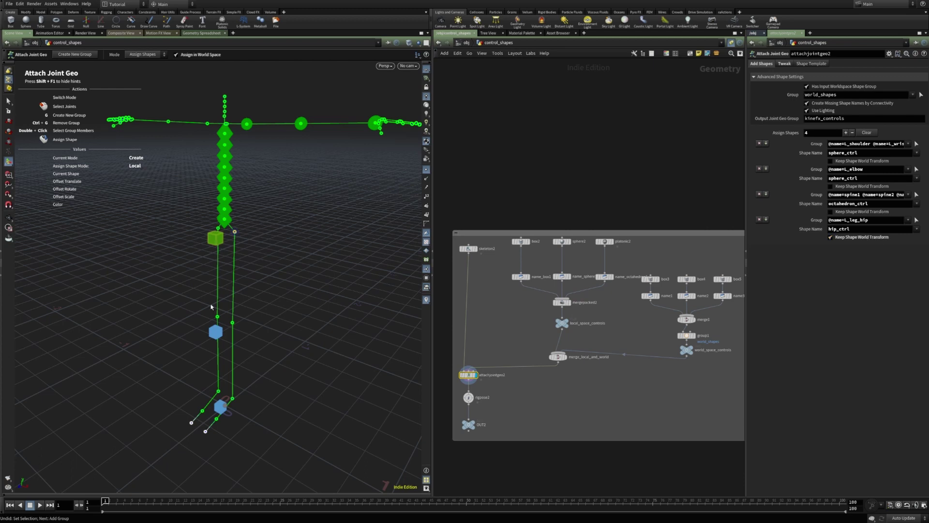
pyautogui.click(216, 333)
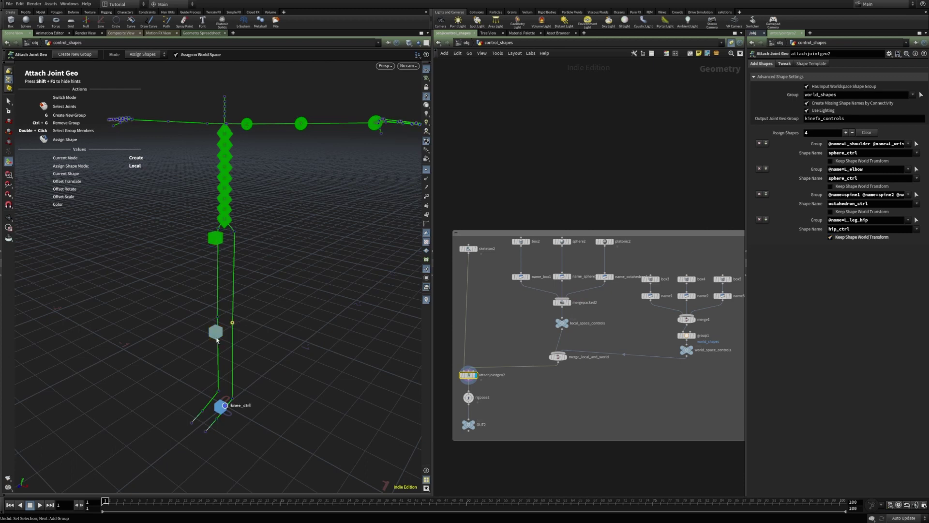
pyautogui.click(215, 335)
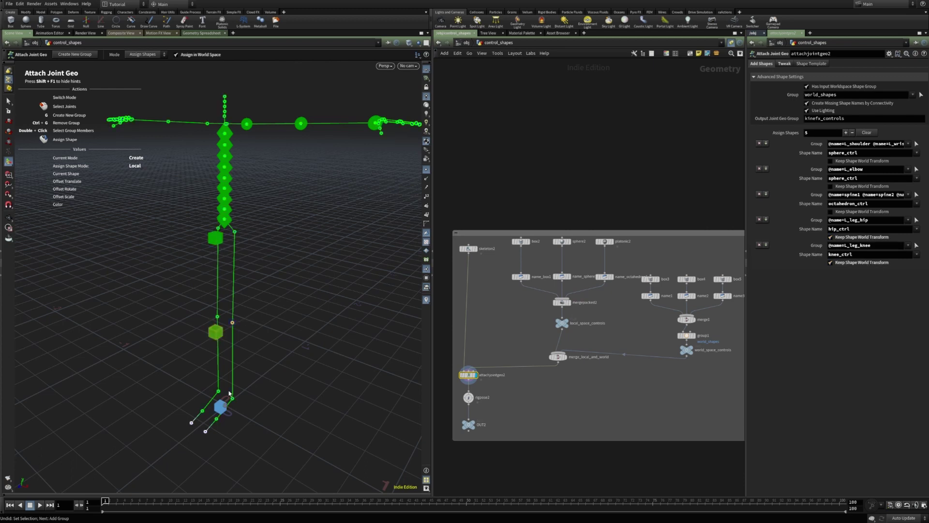
pyautogui.click(221, 409)
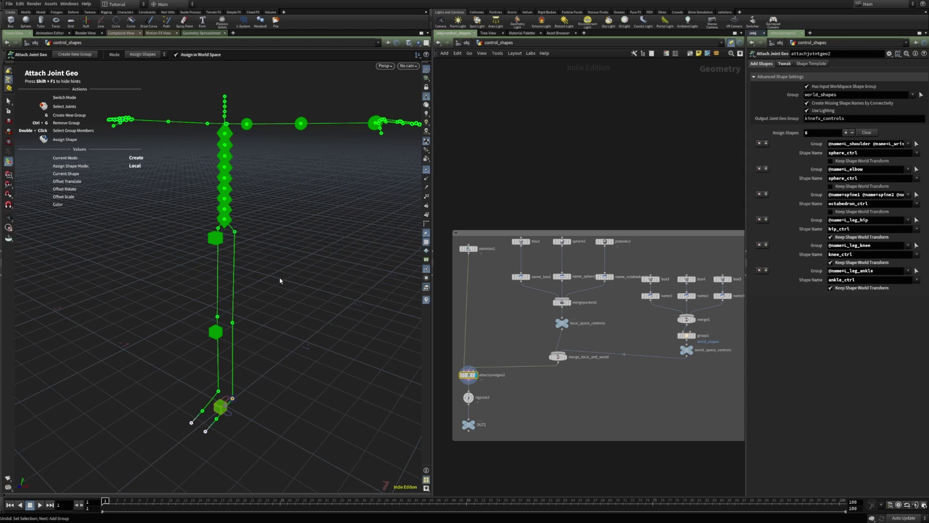
pyautogui.click(141, 56)
# Tweak the L_leg_ankle shape so the leg controls turn red, keeping Translate Z at 0.
pyautogui.click(144, 73)
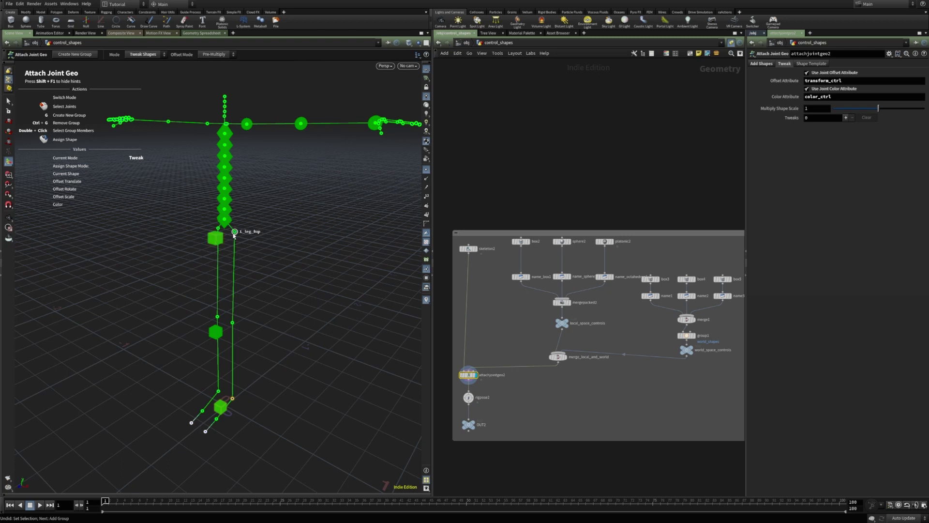
pyautogui.click(234, 400)
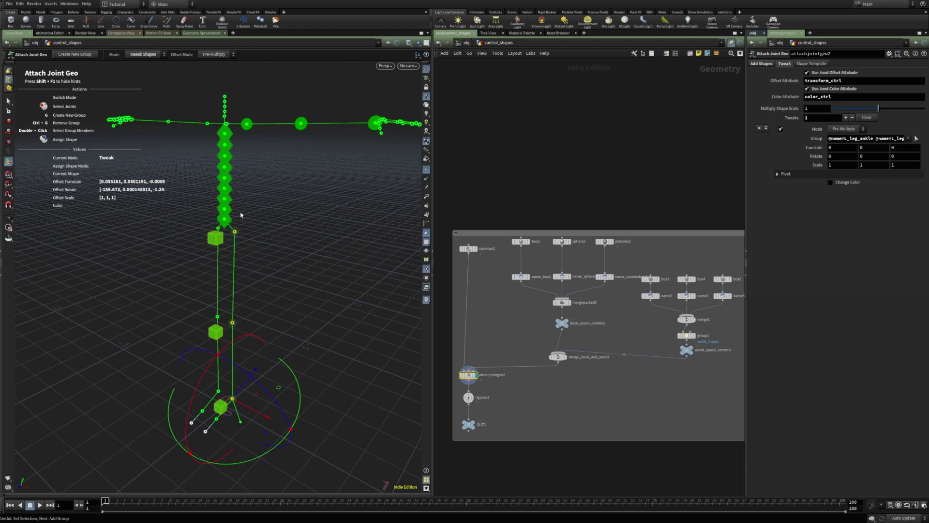
pyautogui.click(831, 183)
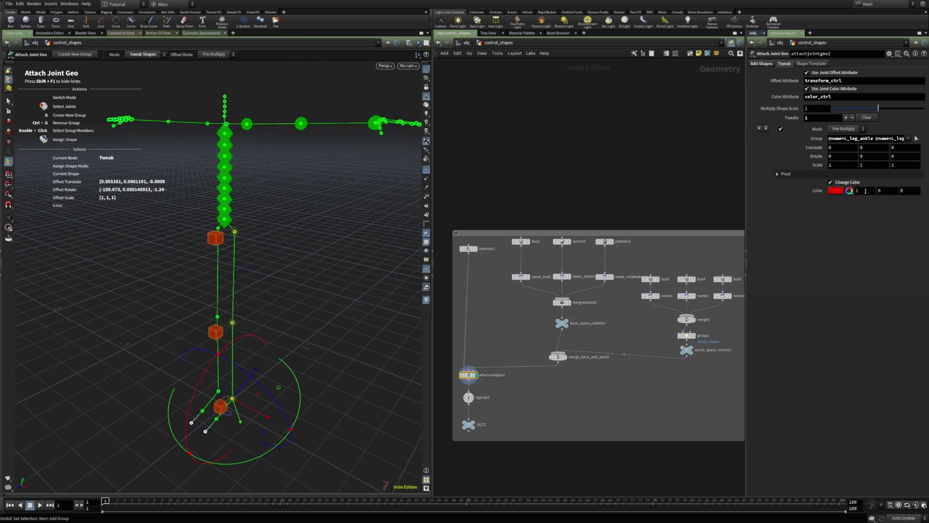
pyautogui.moveTo(835, 149); pyautogui.dragTo(823, 168, button='middle')
pyautogui.hotkey('ctrl', 'z')
pyautogui.moveTo(894, 147); pyautogui.dragTo(925, 177, button='middle')
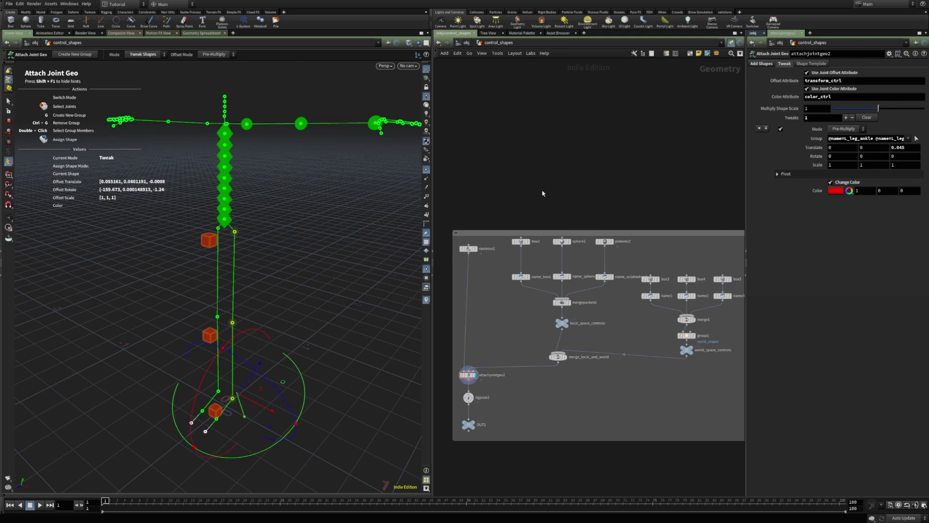
pyautogui.press('Escape')
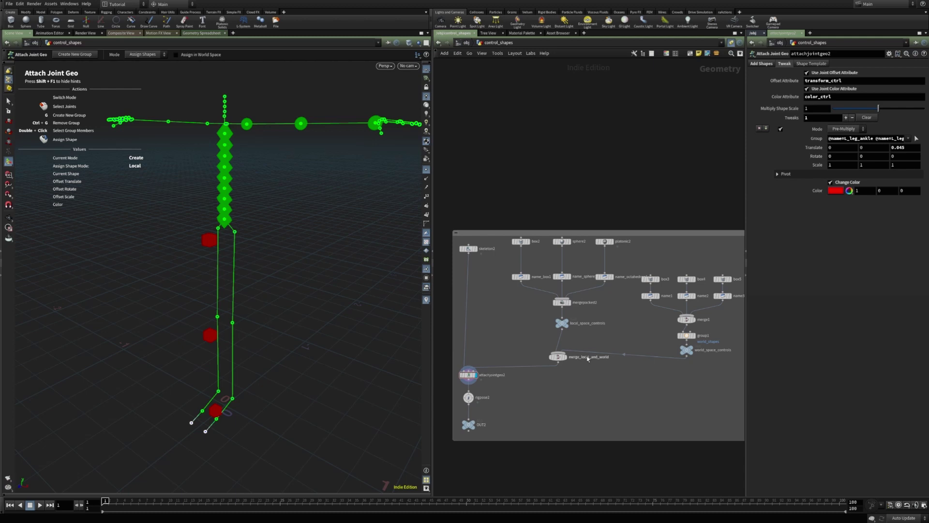
pyautogui.keyDown('ctrl'); pyautogui.middleClick(904, 148); pyautogui.keyUp('ctrl')
# Turn off Use Joint Color Attribute and Use Joint Offset Attribute for the leg boxes.
pyautogui.click(817, 89)
pyautogui.click(827, 73)
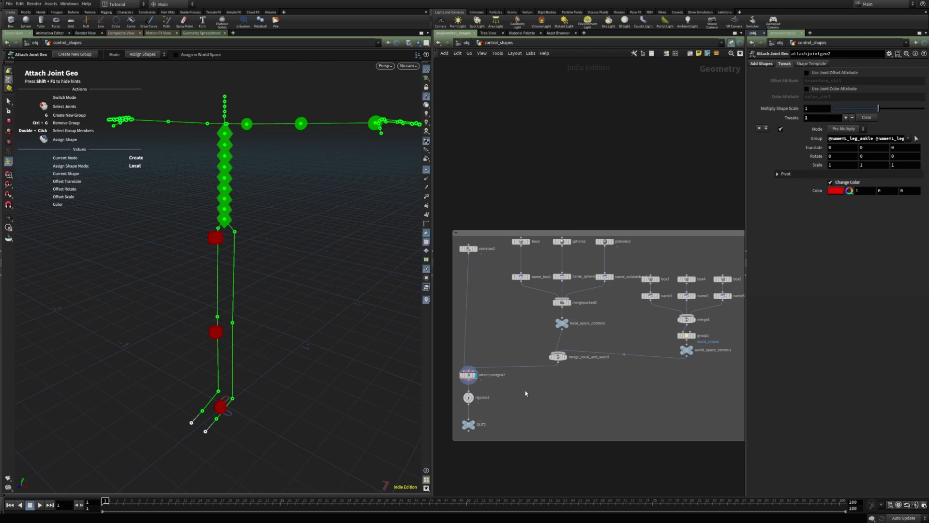
pyautogui.keyDown('alt'); pyautogui.moveTo(290, 220); pyautogui.dragTo(187, 246); pyautogui.keyUp('alt')
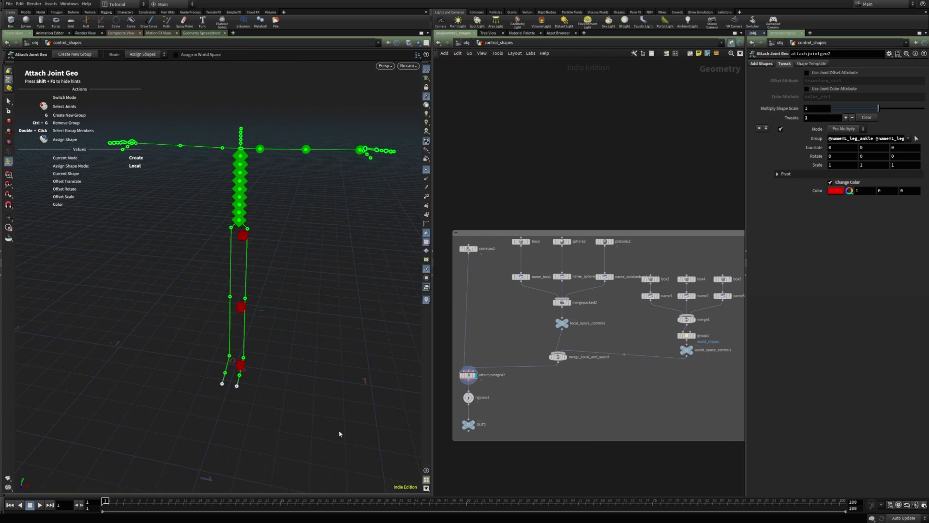
pyautogui.press('Tab')
# Add a ROP Geometry Output writing $HIP/geo/control_shape_library.bgeo.sc and save it to disk.
pyautogui.write('rop')
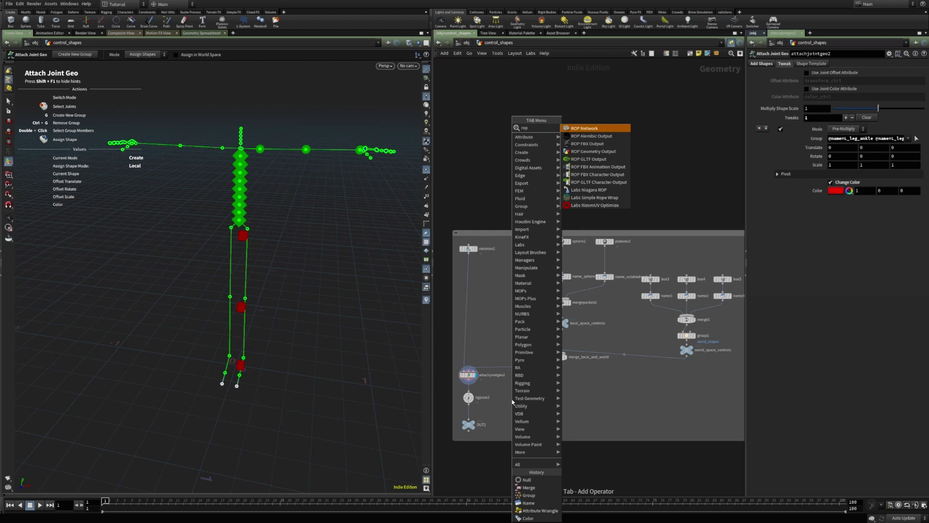
pyautogui.write(' geo')
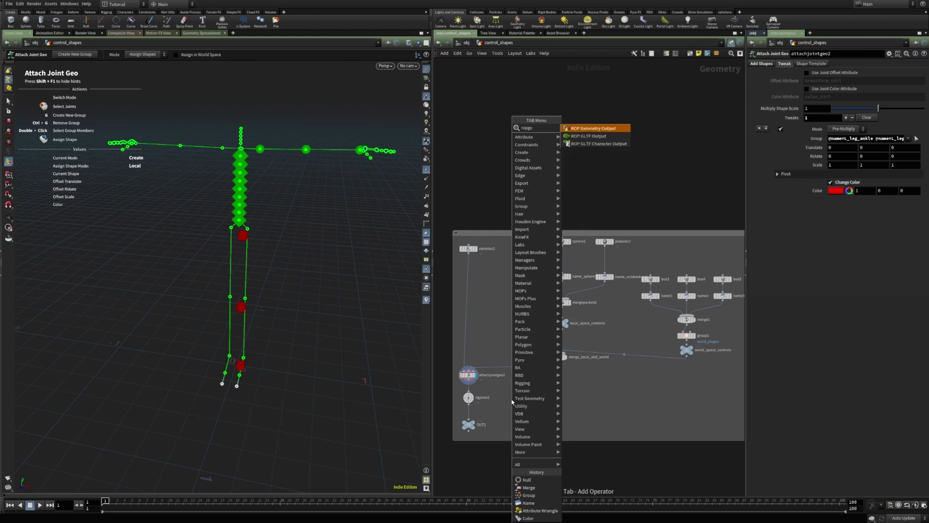
pyautogui.press('Return')
pyautogui.click(512, 397)
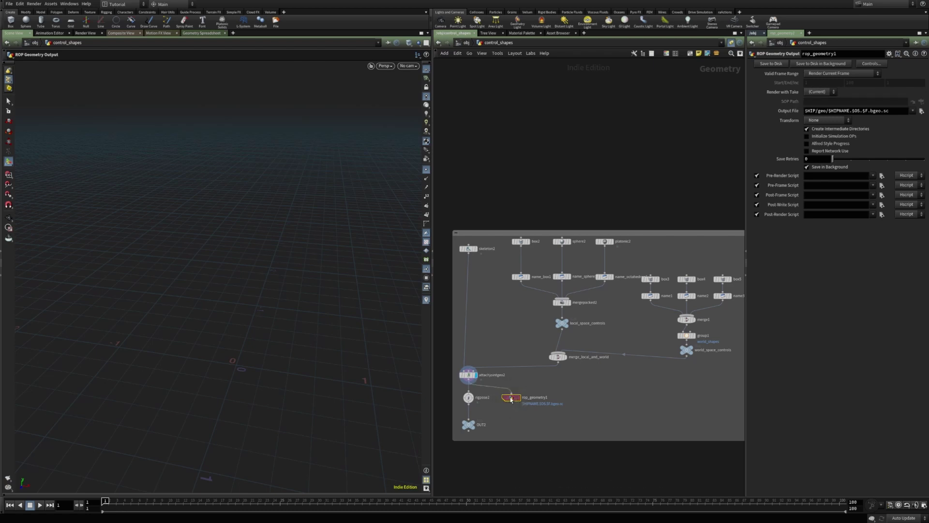
pyautogui.click(824, 111)
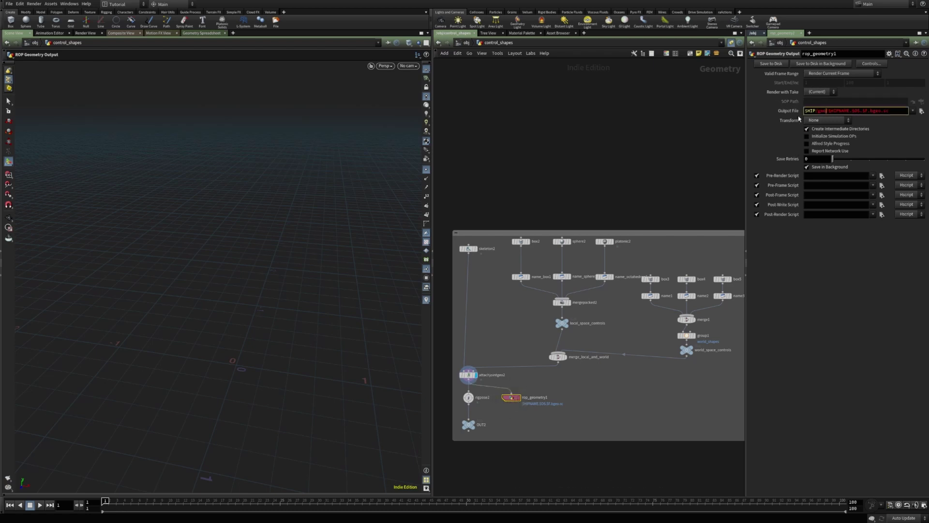
pyautogui.moveTo(829, 111); pyautogui.dragTo(869, 112)
pyautogui.write('control_')
pyautogui.write('shapeslibrary')
pyautogui.press('Return')
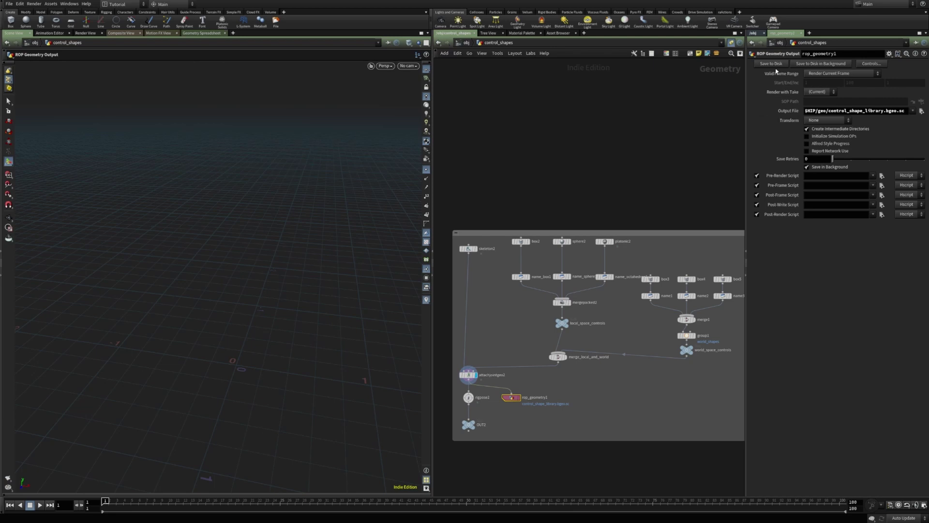
pyautogui.click(772, 64)
pyautogui.scroll(-3, 566, 357)
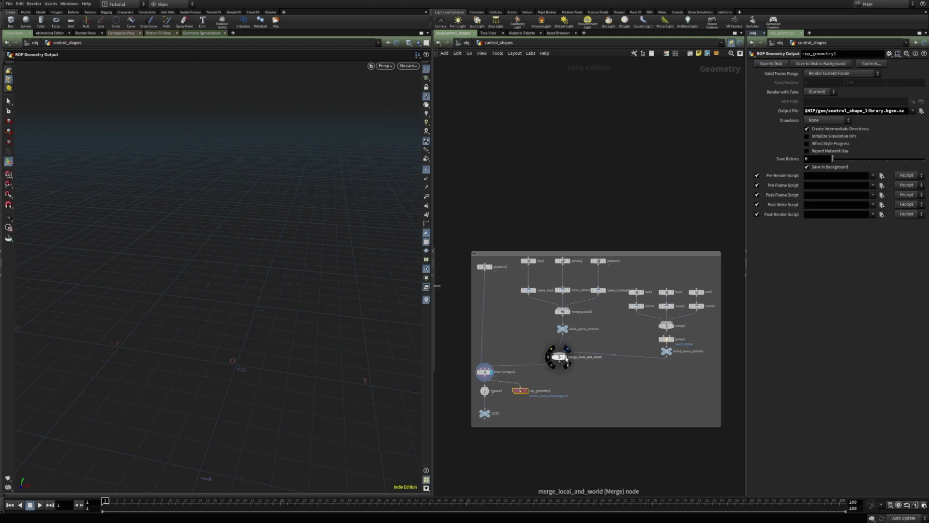
# Copy and paste the skeleton, attachjointgeo, rigpose and OUT chain beside the original.
pyautogui.moveTo(512, 414); pyautogui.dragTo(483, 274)
pyautogui.hotkey('ctrl', 'c')
pyautogui.hotkey('ctrl', 'v')
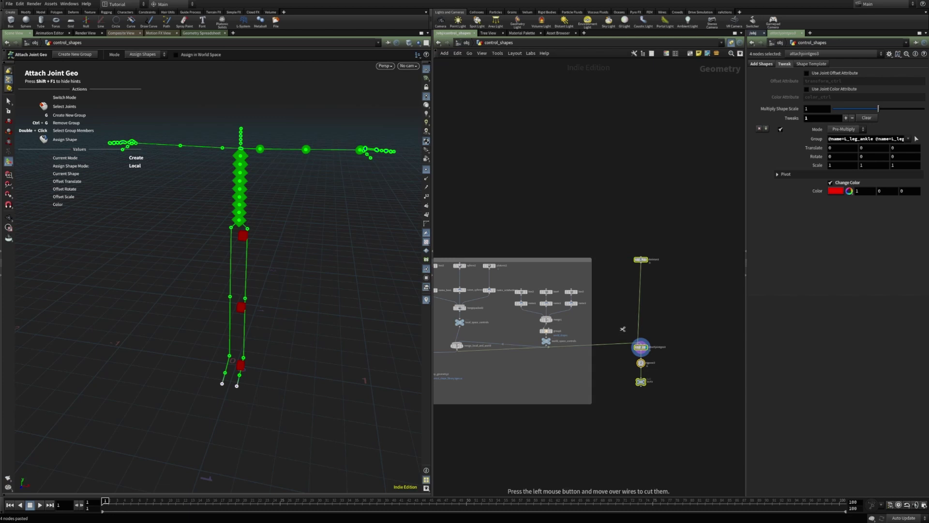
pyautogui.click(642, 261)
pyautogui.click(641, 363)
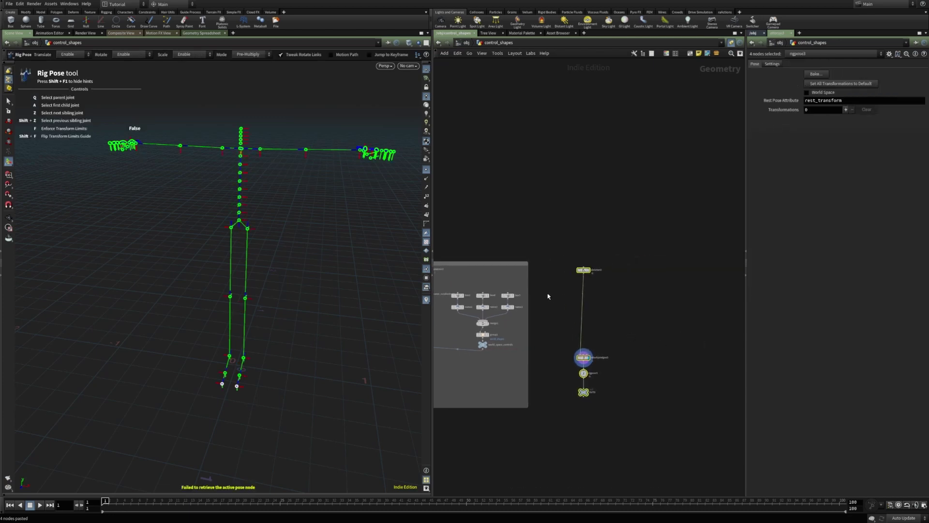
pyautogui.scroll(2, 552, 290)
pyautogui.click(545, 326)
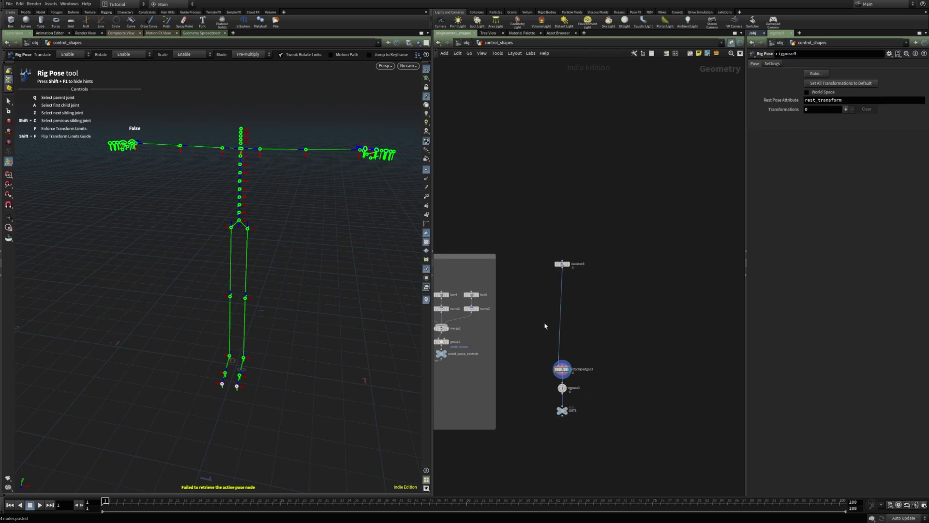
# Wrap the pasted skeleton3-to-OUT3 chain in its own widened network box.
pyautogui.moveTo(517, 219); pyautogui.dragTo(613, 435)
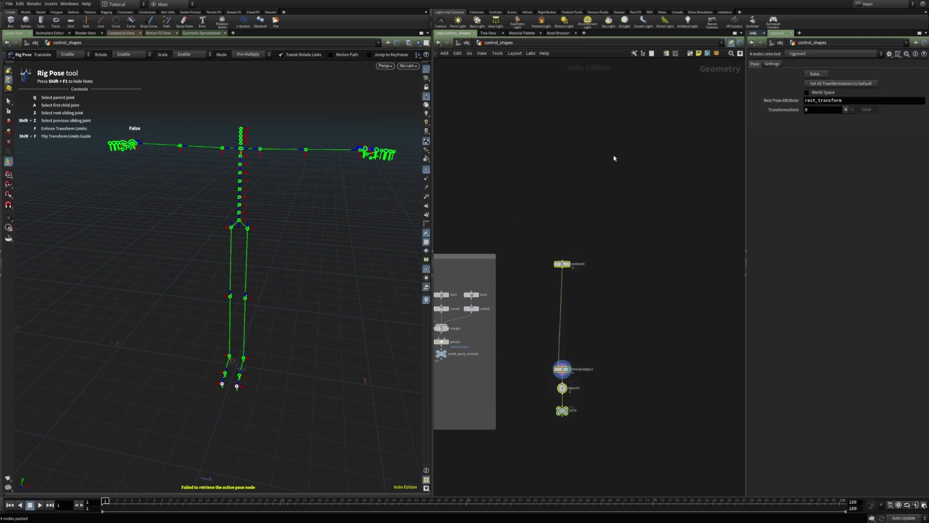
pyautogui.hotkey('shift', 'o')
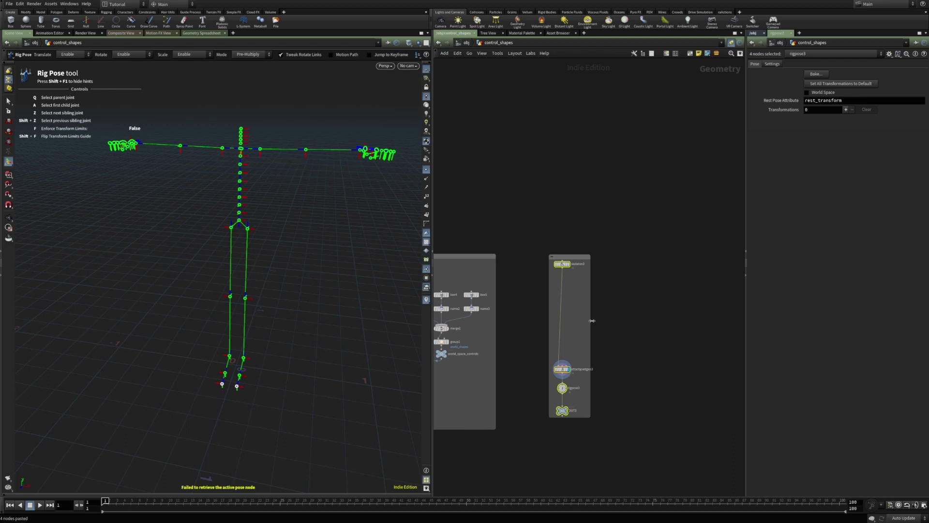
pyautogui.moveTo(591, 322); pyautogui.dragTo(636, 322)
pyautogui.click(583, 349)
# Create a File node beside the pasted chain.
pyautogui.press('Tab')
pyautogui.write('fo')
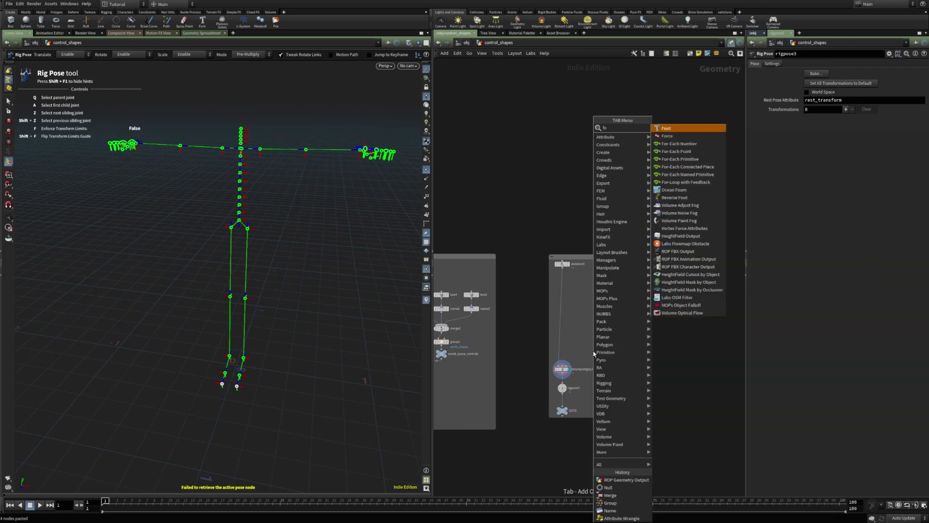
pyautogui.press('BackSpace')
pyautogui.write('i')
pyautogui.press('Return')
pyautogui.click(593, 351)
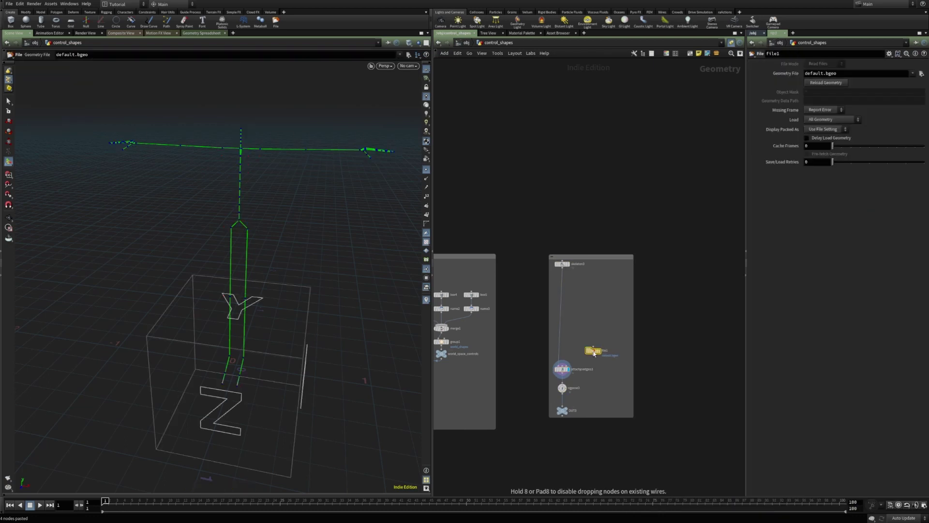
# Set file1's Geometry File to rop_geometry1's control_shape_library.bgeo.sc path.
pyautogui.moveTo(494, 384); pyautogui.dragTo(517, 357, button='middle')
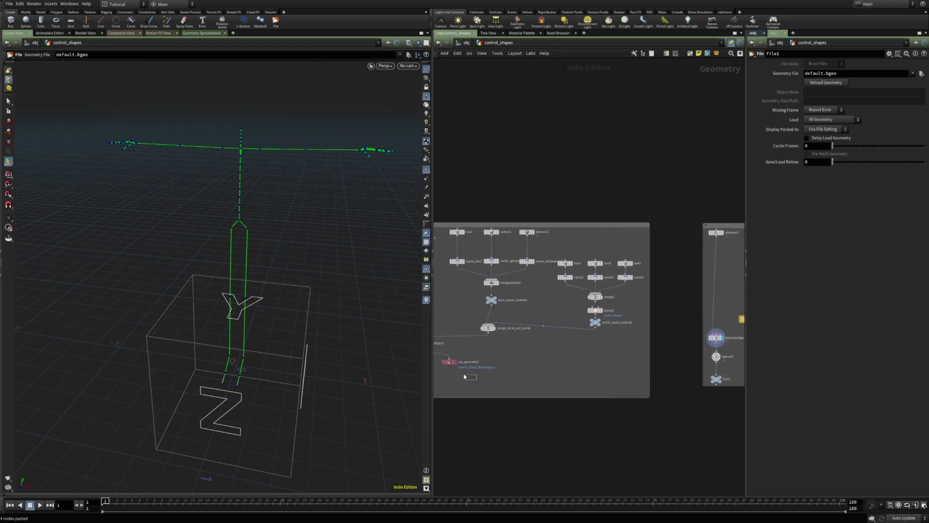
pyautogui.moveTo(464, 376); pyautogui.dragTo(443, 359)
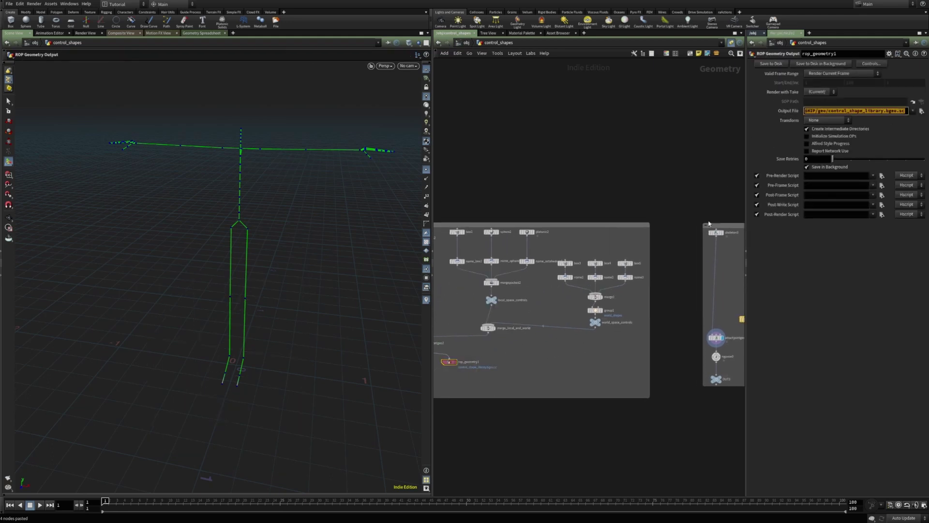
pyautogui.moveTo(744, 315); pyautogui.dragTo(619, 311, button='middle')
pyautogui.click(619, 312)
pyautogui.click(823, 73)
pyautogui.hotkey('ctrl', 'v')
pyautogui.press('Return')
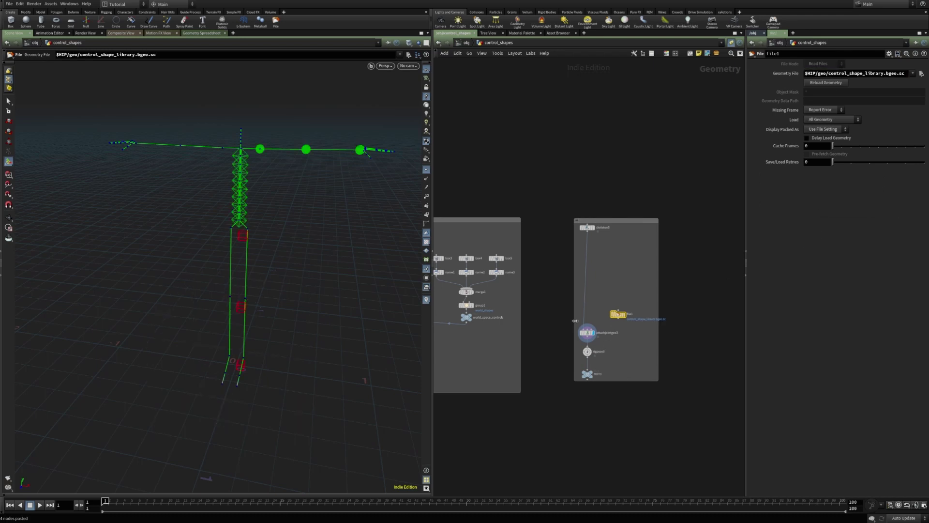
# Wire file1 into attachjointgeo3's shape template input and view it on the rig.
pyautogui.scroll(3, 652, 315)
pyautogui.moveTo(652, 314); pyautogui.dragTo(610, 330)
pyautogui.click(611, 330)
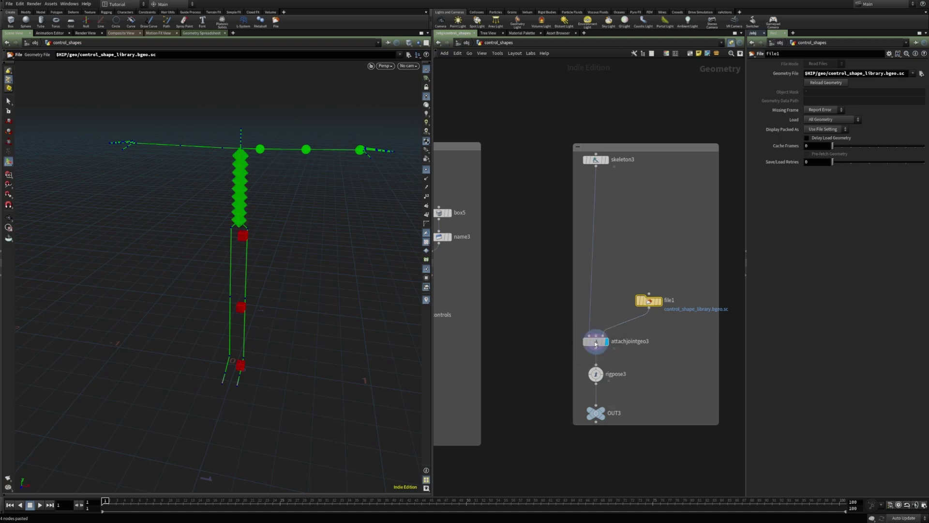
pyautogui.click(596, 342)
pyautogui.press('Return')
pyautogui.moveTo(257, 234)
pyautogui.keyDown('alt'); pyautogui.mouseDown()
pyautogui.moveTo(223, 249)
pyautogui.moveTo(247, 249)
pyautogui.mouseUp(); pyautogui.keyUp('alt')
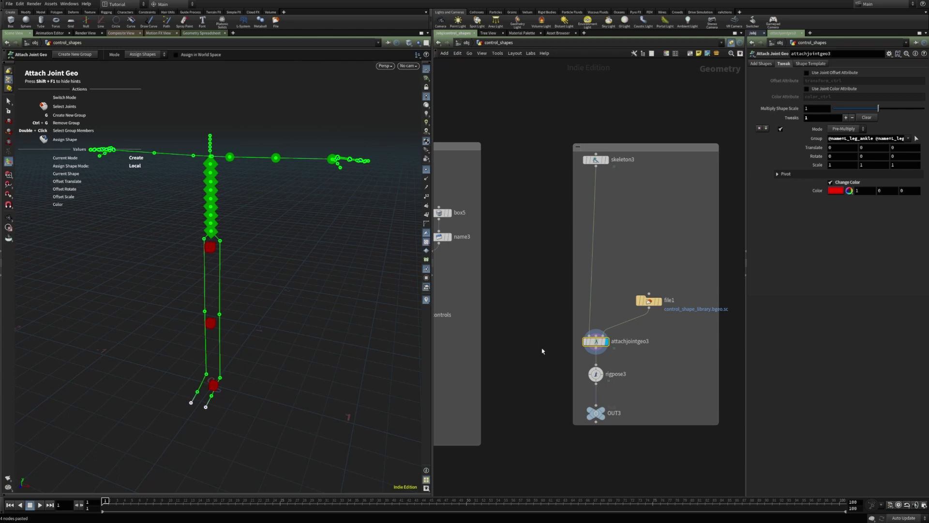
# On attachjointgeo3's Shape Template tab, set Match By to Attribute Value.
pyautogui.moveTo(550, 327); pyautogui.dragTo(624, 357)
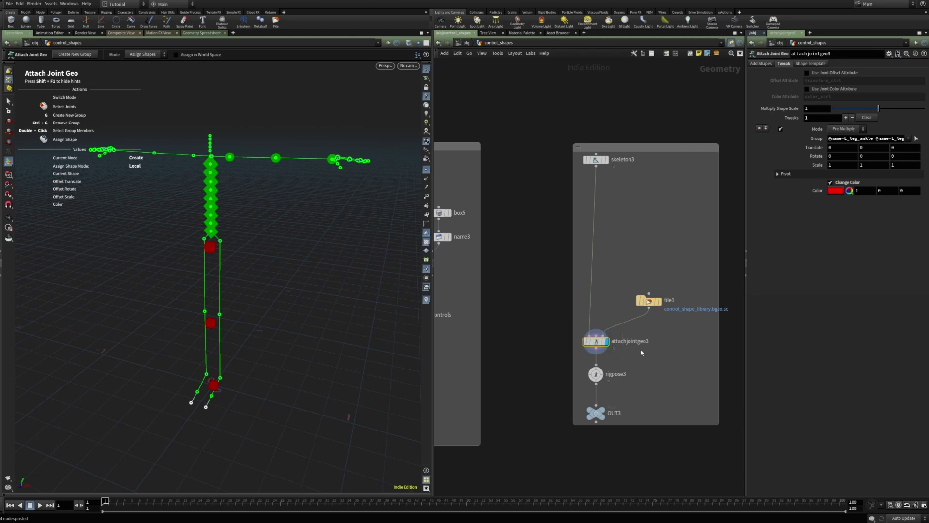
pyautogui.click(802, 65)
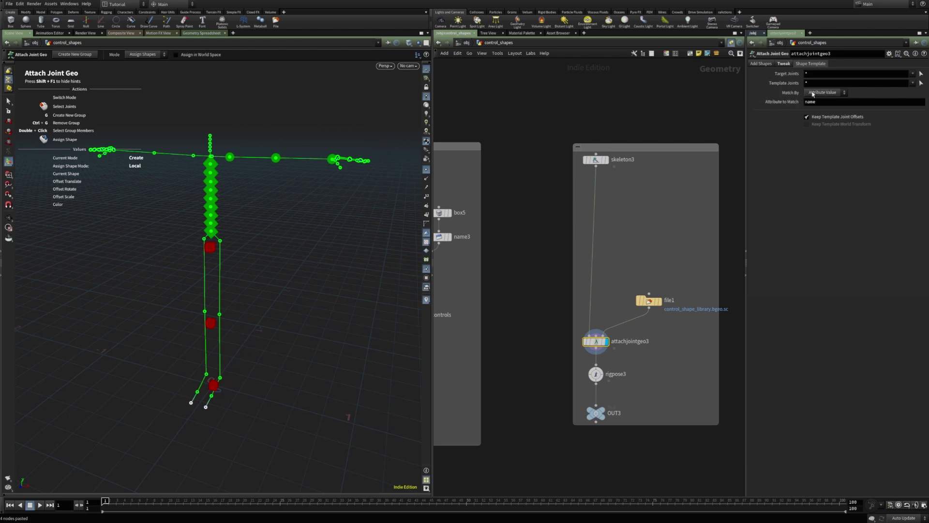
pyautogui.click(813, 94)
pyautogui.click(821, 108)
# Try spine4-spine6 as target joints and leave Keep Template Joint Offsets enabled.
pyautogui.click(922, 74)
pyautogui.moveTo(194, 189); pyautogui.dragTo(231, 218)
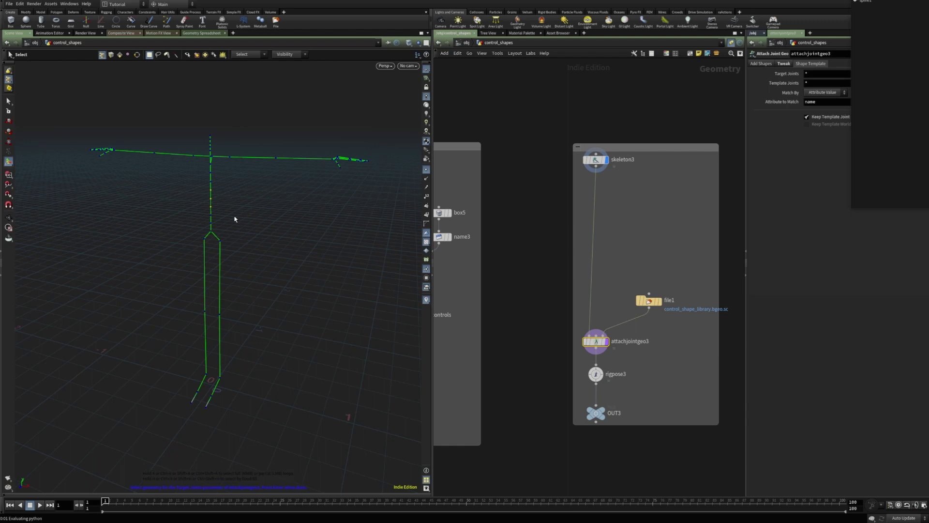
pyautogui.press('Return')
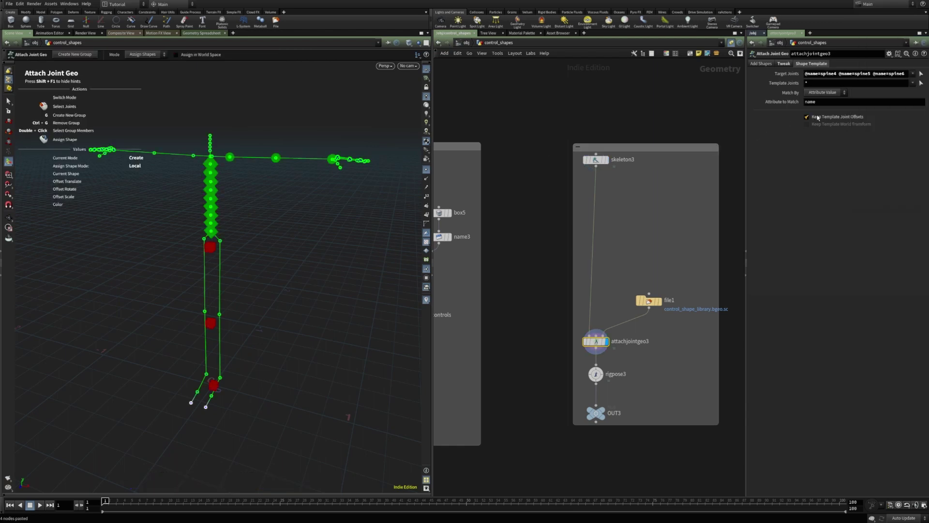
pyautogui.click(817, 117)
pyautogui.click(818, 118)
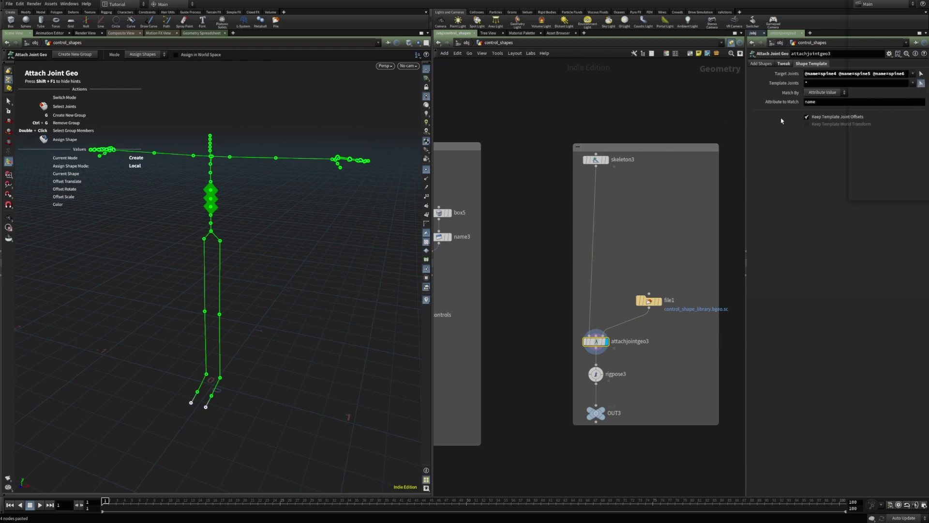
pyautogui.click(606, 160)
pyautogui.moveTo(197, 159); pyautogui.dragTo(228, 237)
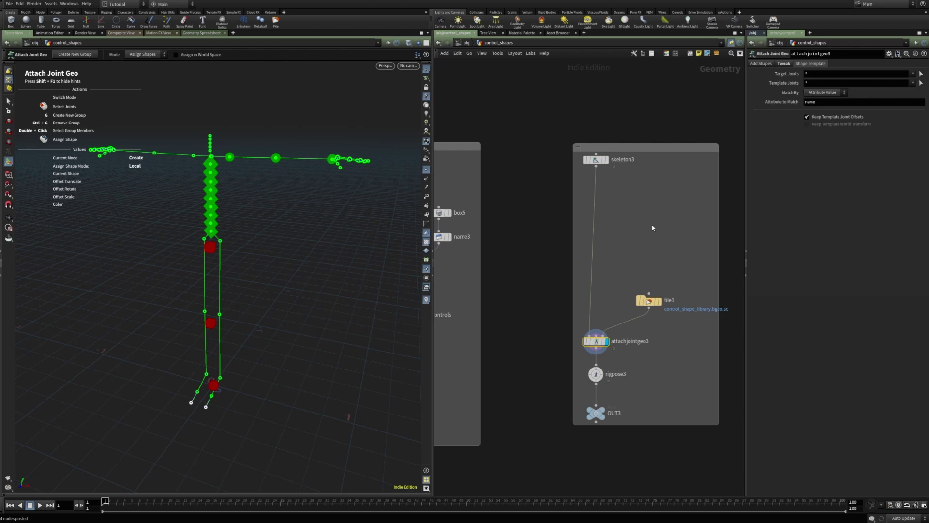
# Frame the first control_shapes box and inspect the name nodes, mergepacked1, transform1 and attachjointgeo1.
pyautogui.scroll(-5, 583, 317)
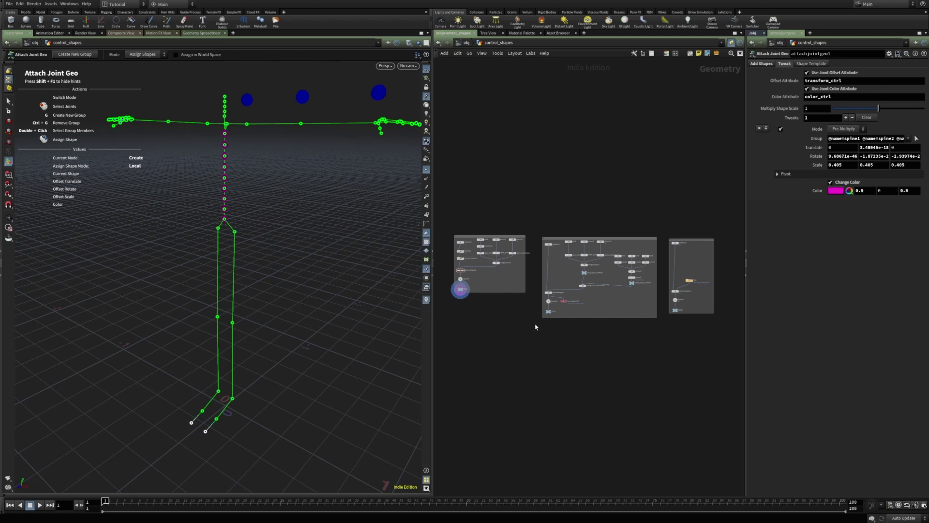
pyautogui.press('f')
pyautogui.moveTo(517, 238); pyautogui.dragTo(677, 251)
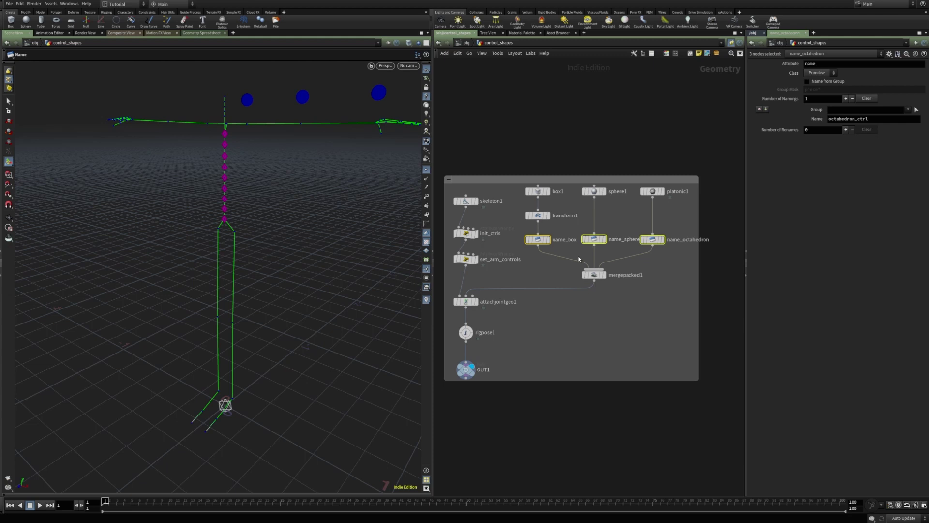
pyautogui.press('z')
pyautogui.press('z')
pyautogui.click(594, 275)
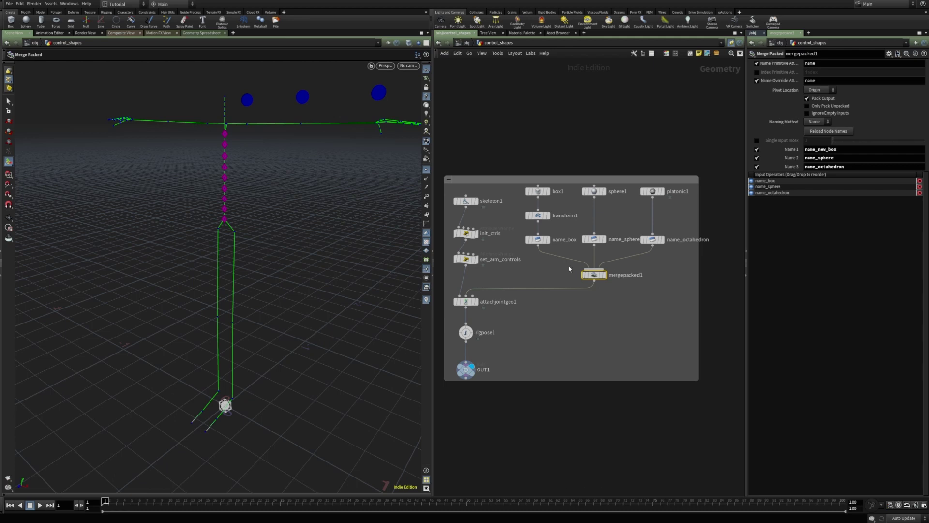
pyautogui.click(603, 307)
pyautogui.click(539, 215)
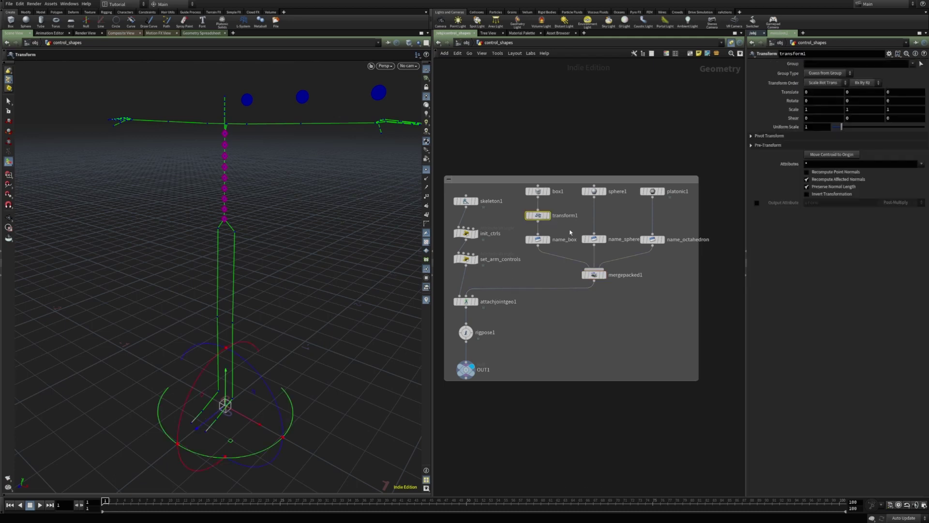
pyautogui.click(466, 301)
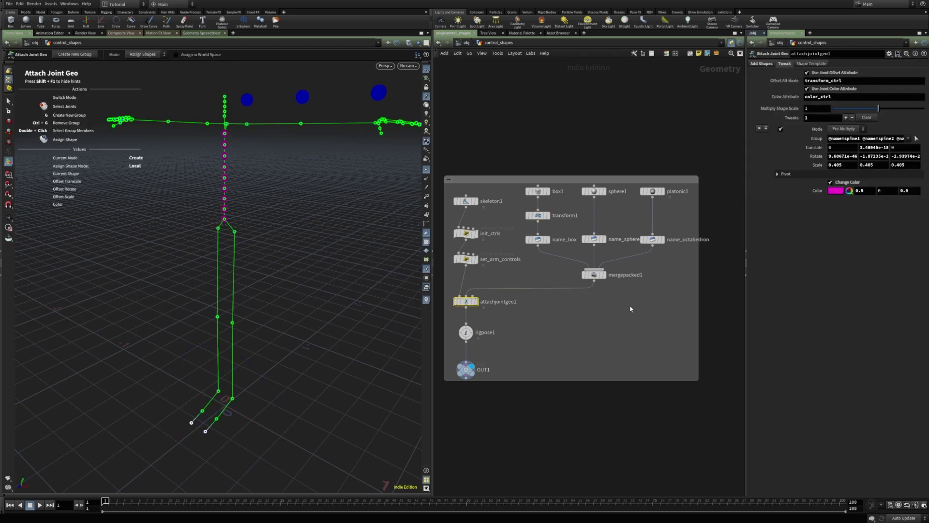